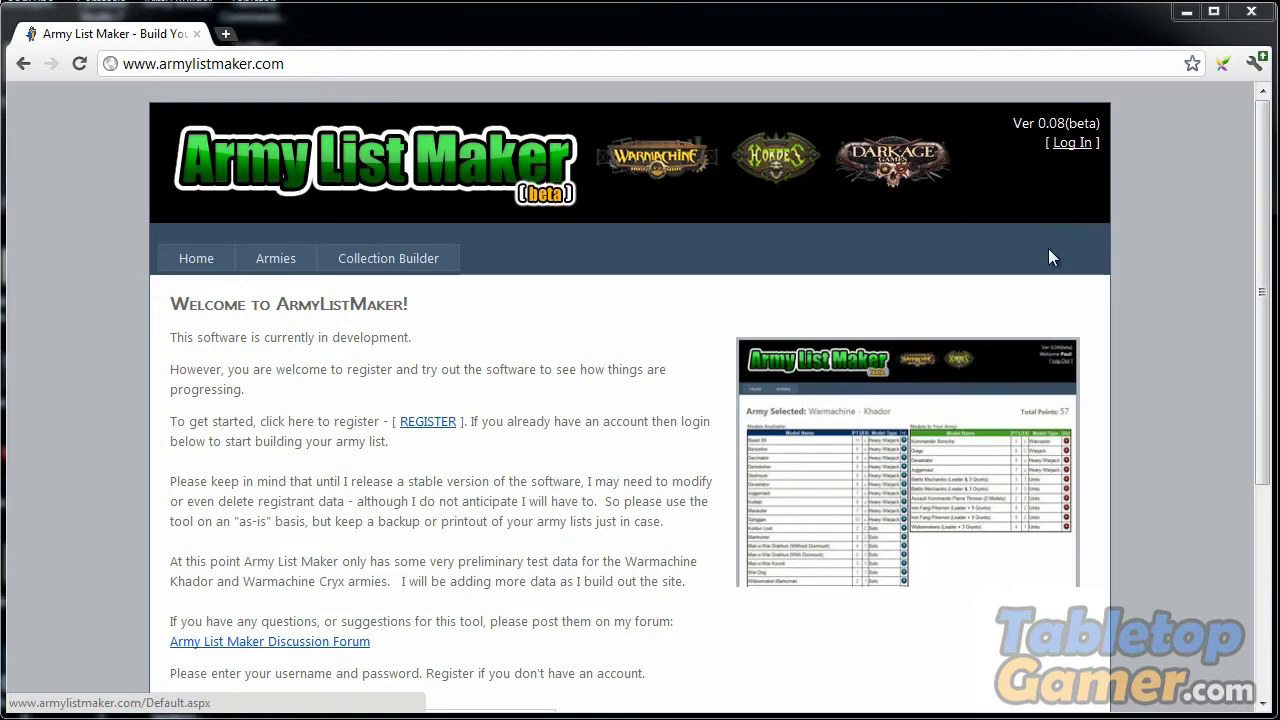
pyautogui.moveTo(1015, 127); pyautogui.dragTo(1106, 122)
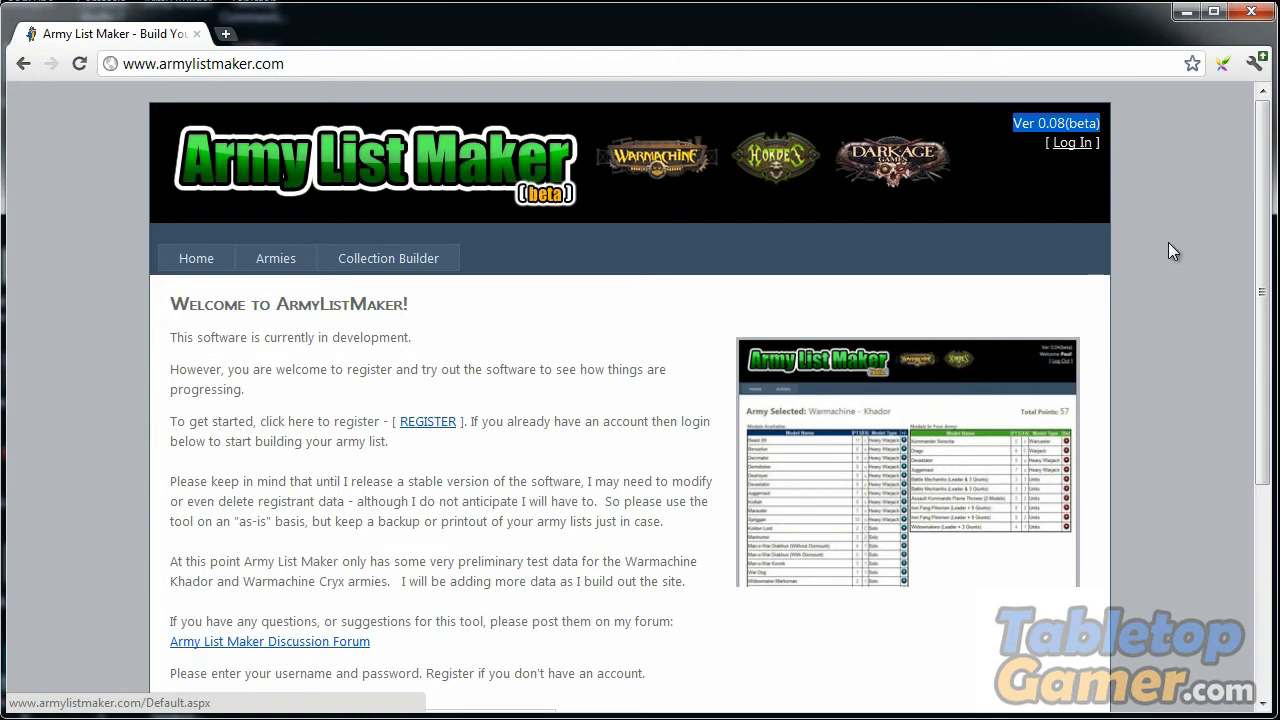
pyautogui.click(612, 314)
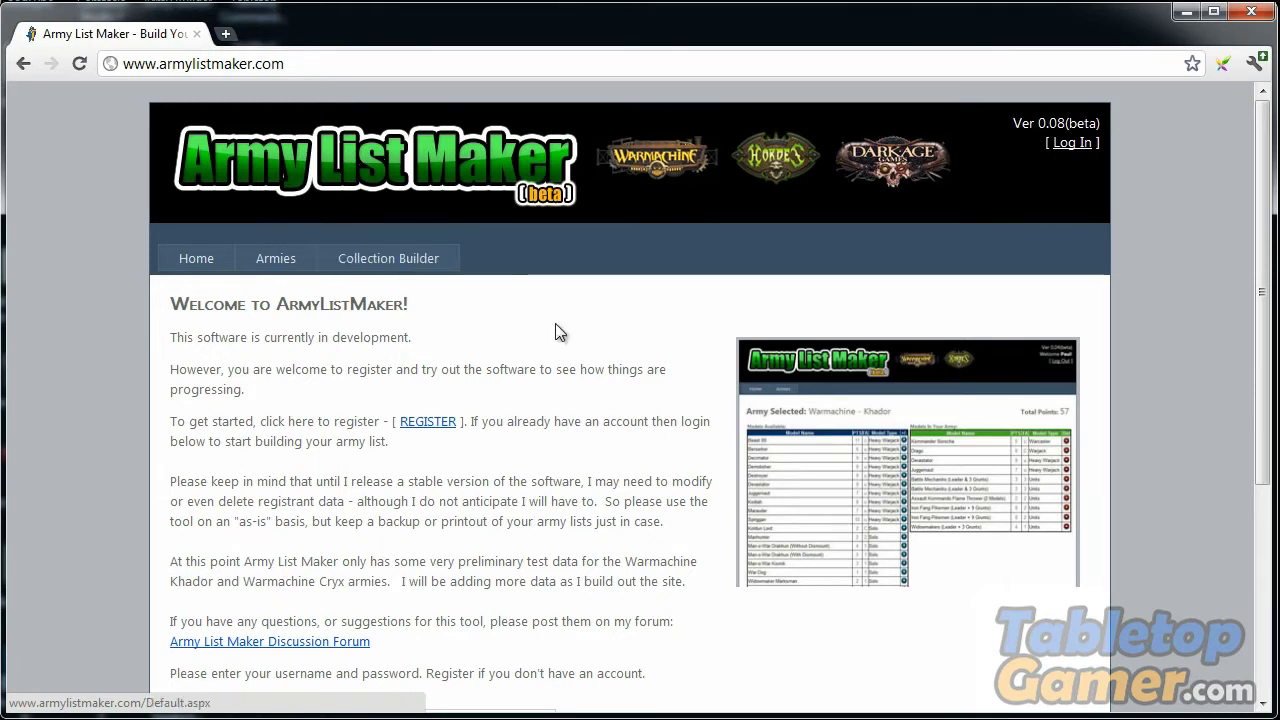
pyautogui.scroll(-2, 557, 325)
pyautogui.scroll(2, 555, 323)
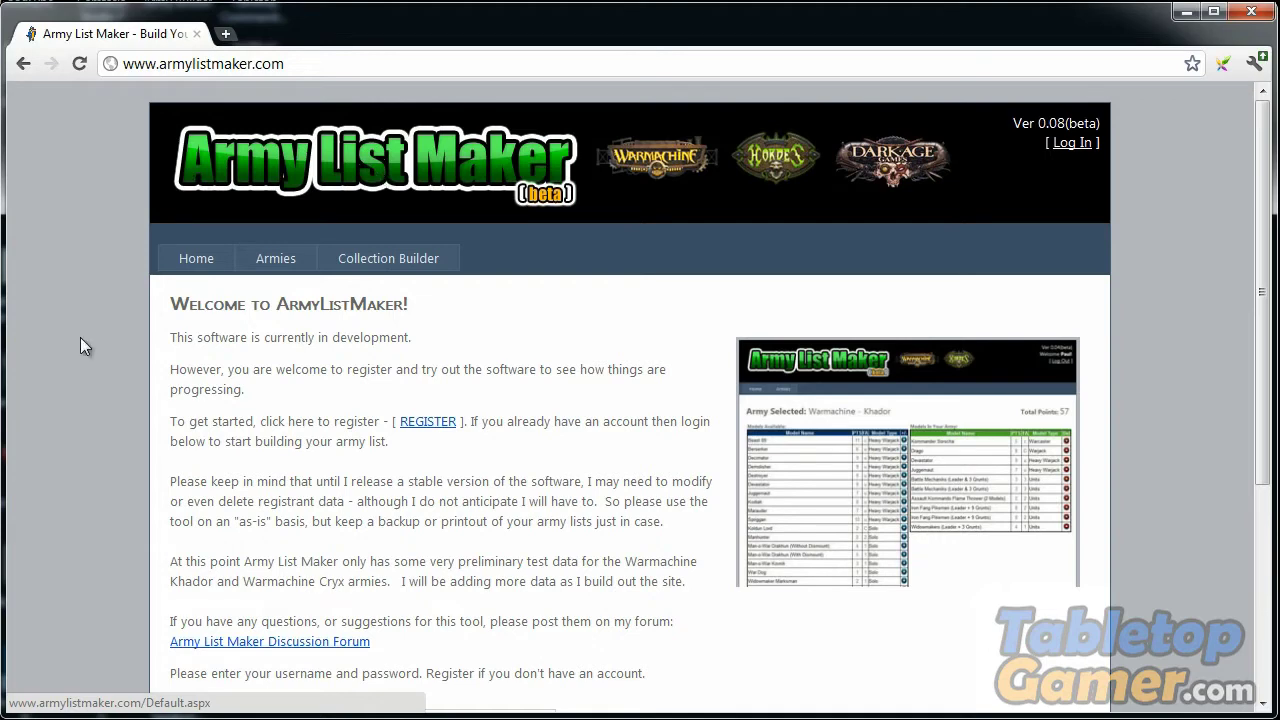
# Log in to the site with the saved account credentials
pyautogui.scroll(-3, 329, 286)
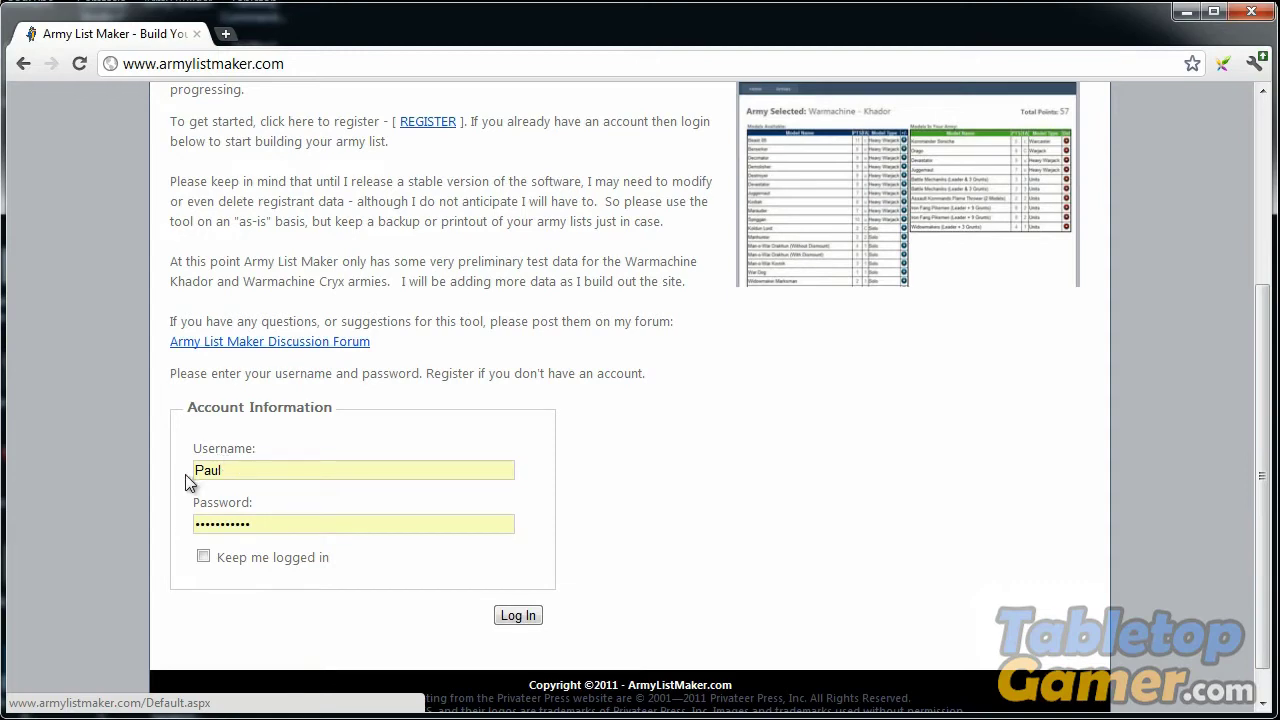
pyautogui.press('Return')
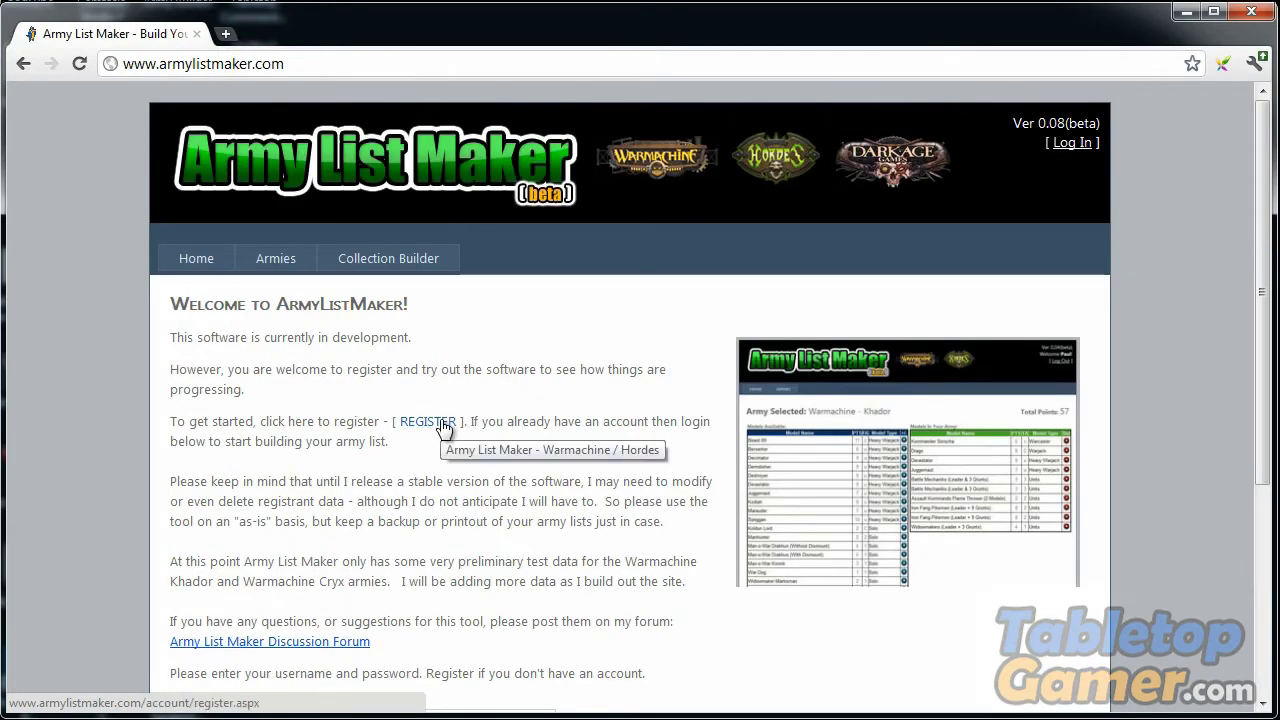
pyautogui.scroll(-2, 450, 420)
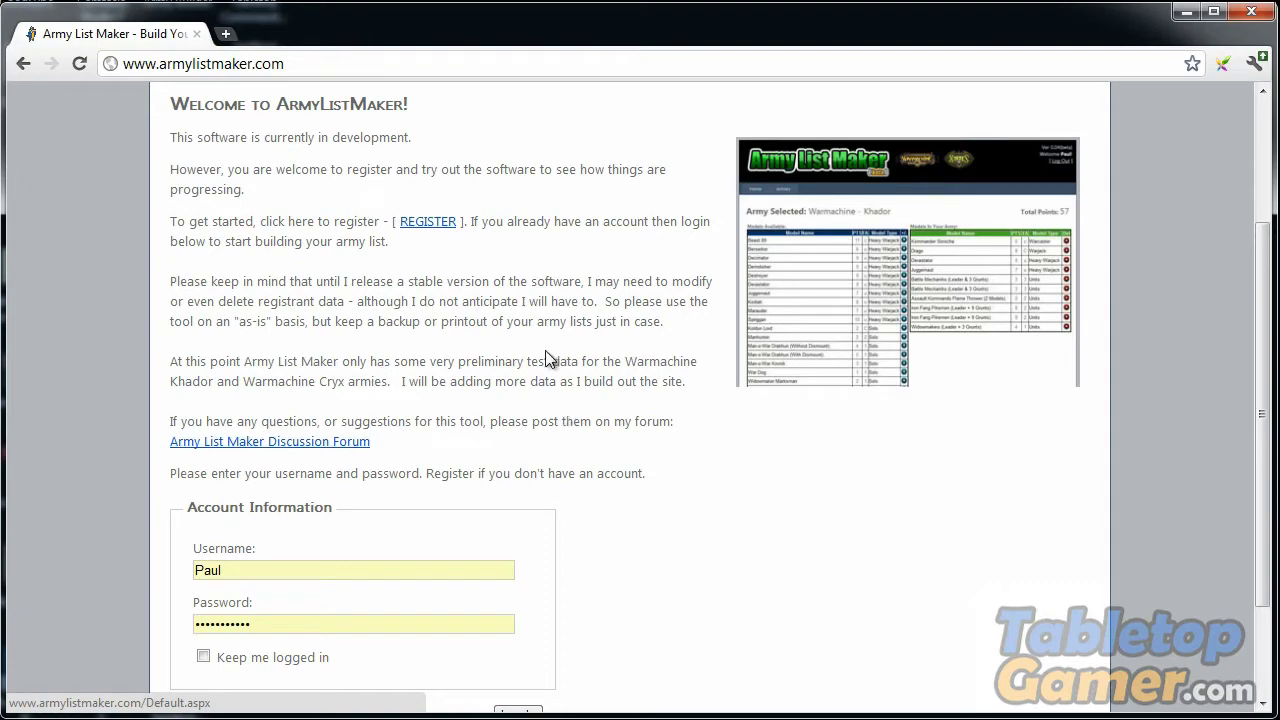
pyautogui.scroll(-1, 295, 314)
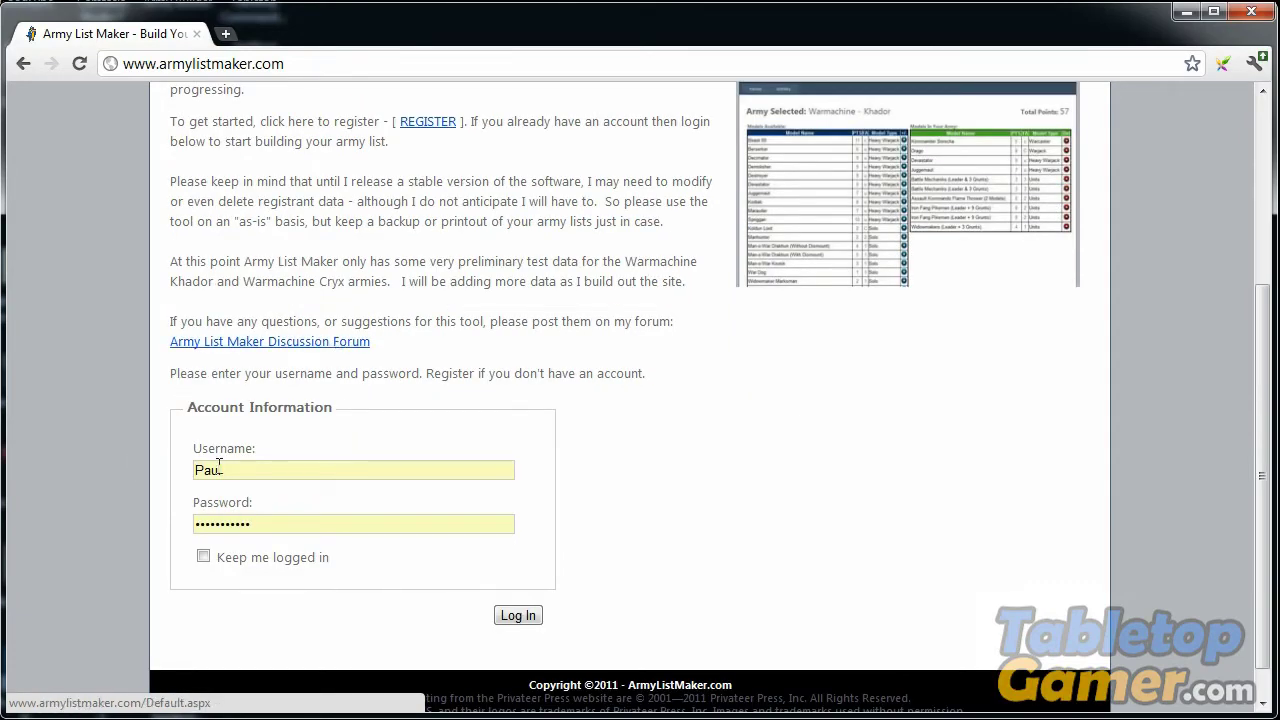
pyautogui.click(516, 617)
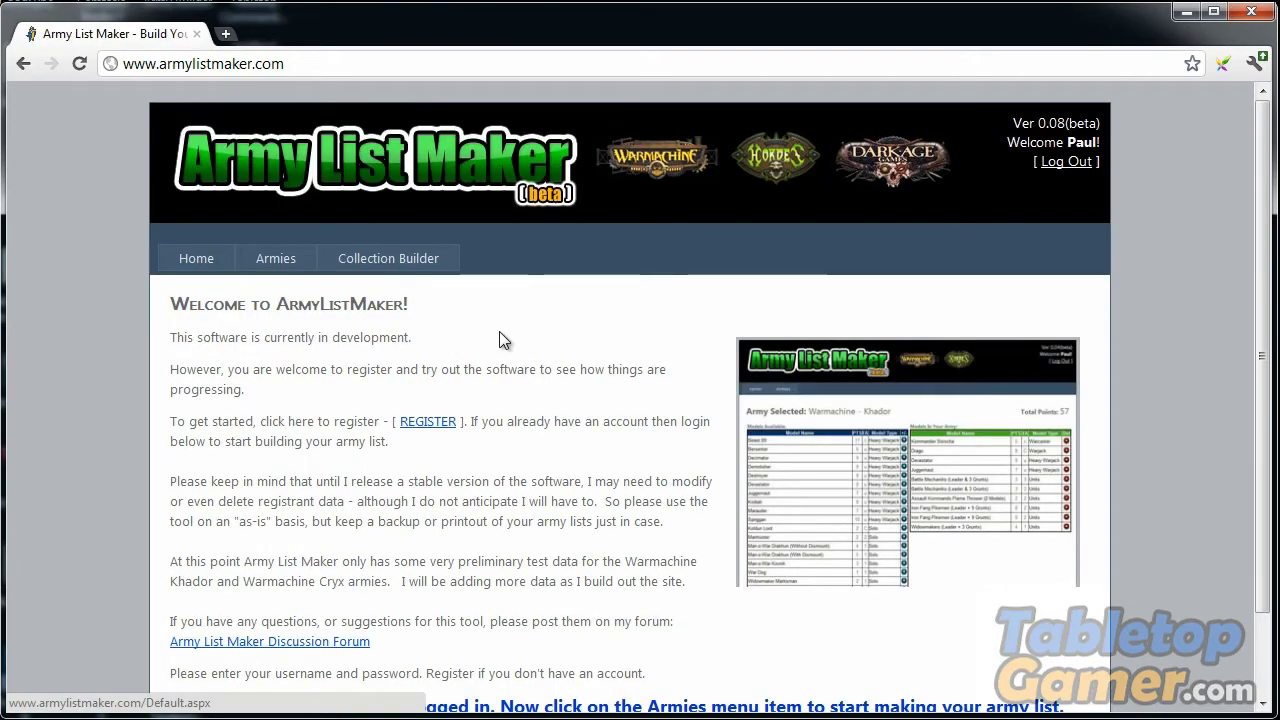
# Open the page for adding and selecting army lists
pyautogui.scroll(-1, 499, 331)
pyautogui.scroll(1, 502, 340)
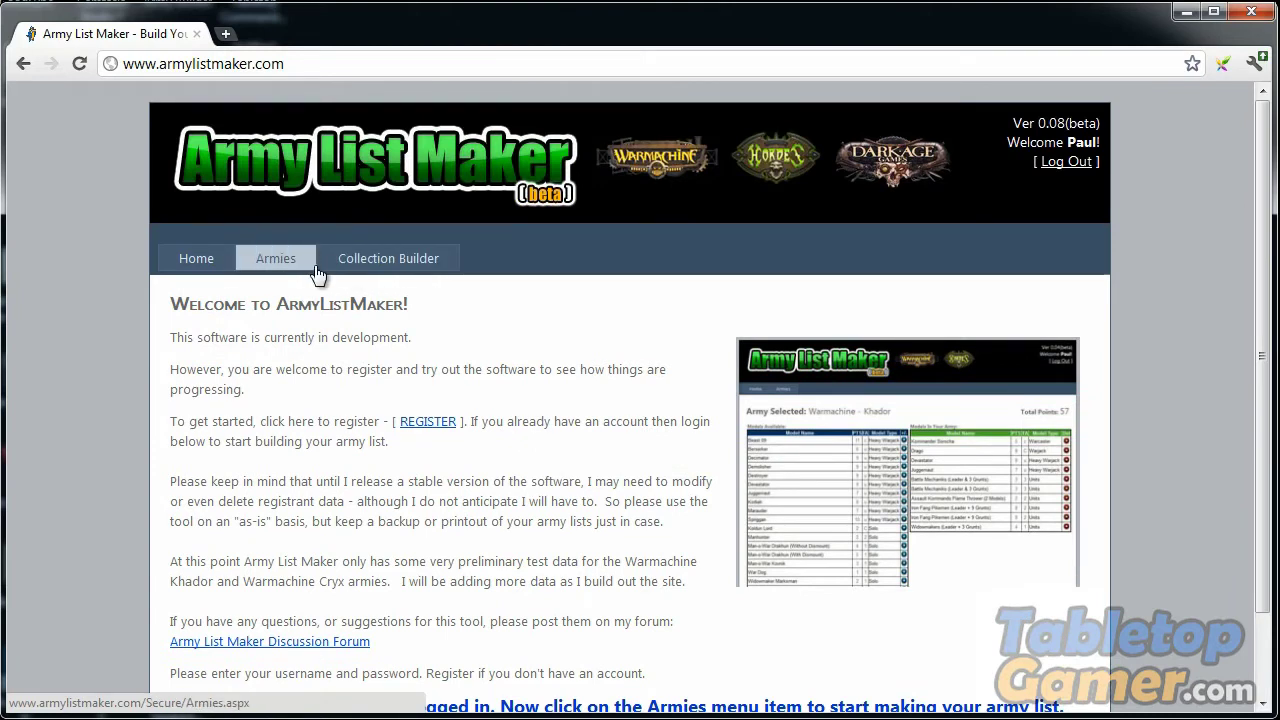
pyautogui.click(279, 262)
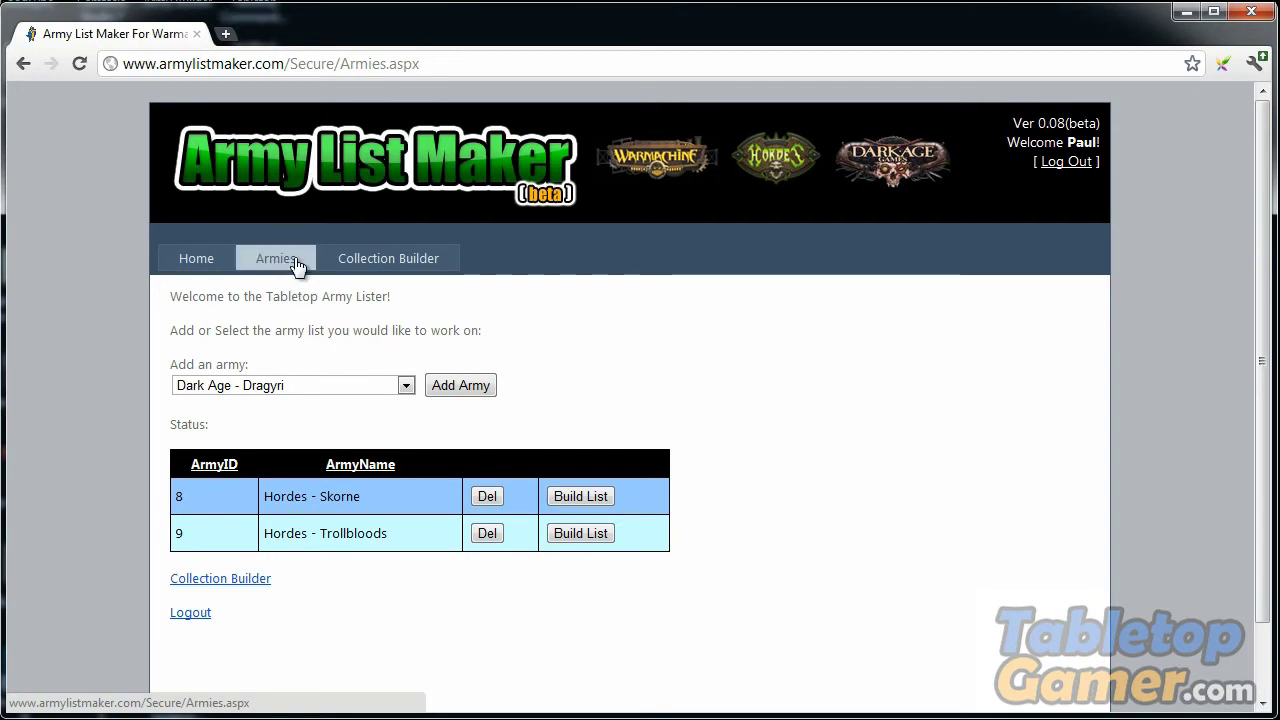
# Add a Warmachine - Khador army and open its list builder
pyautogui.click(277, 384)
pyautogui.click(283, 360)
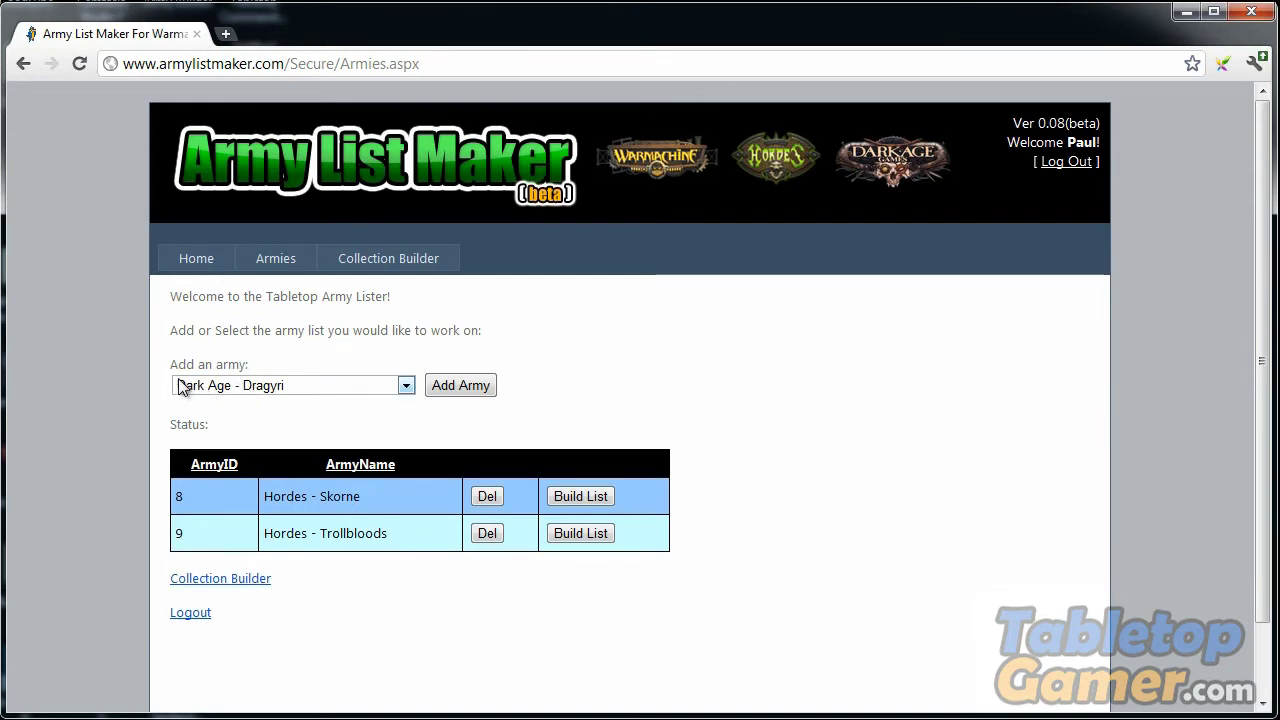
pyautogui.click(235, 389)
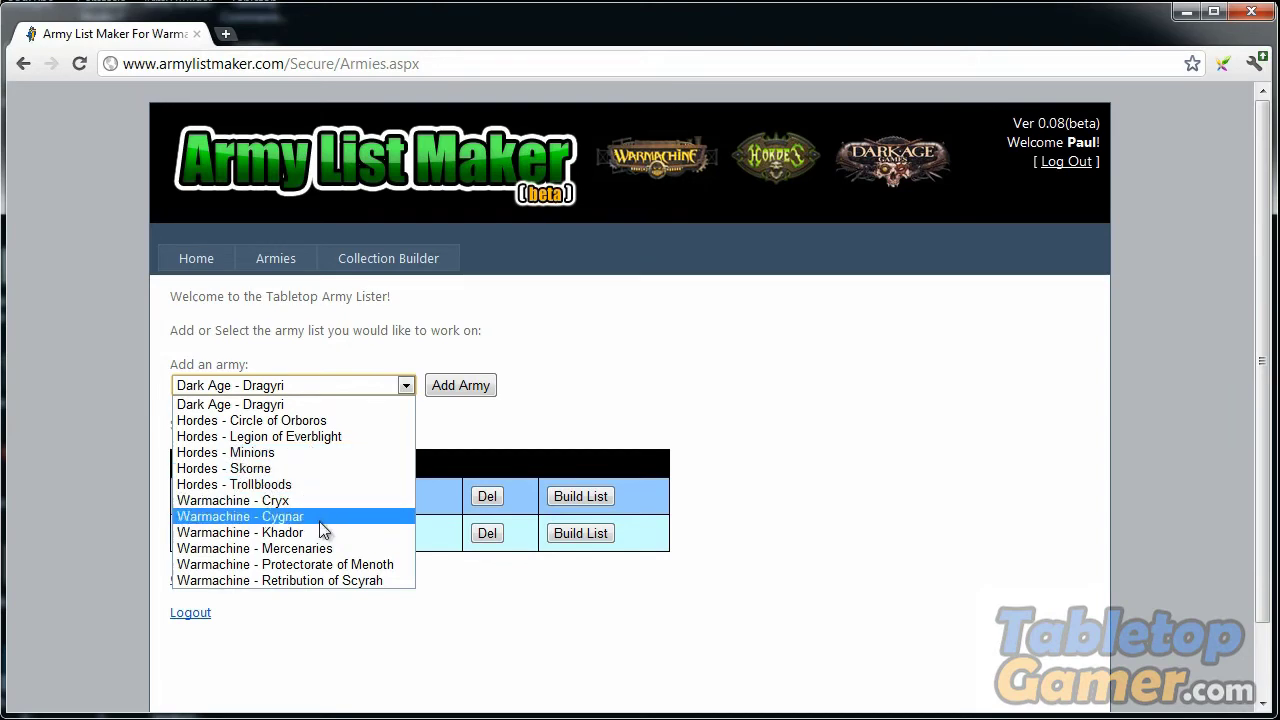
pyautogui.click(253, 533)
pyautogui.click(448, 388)
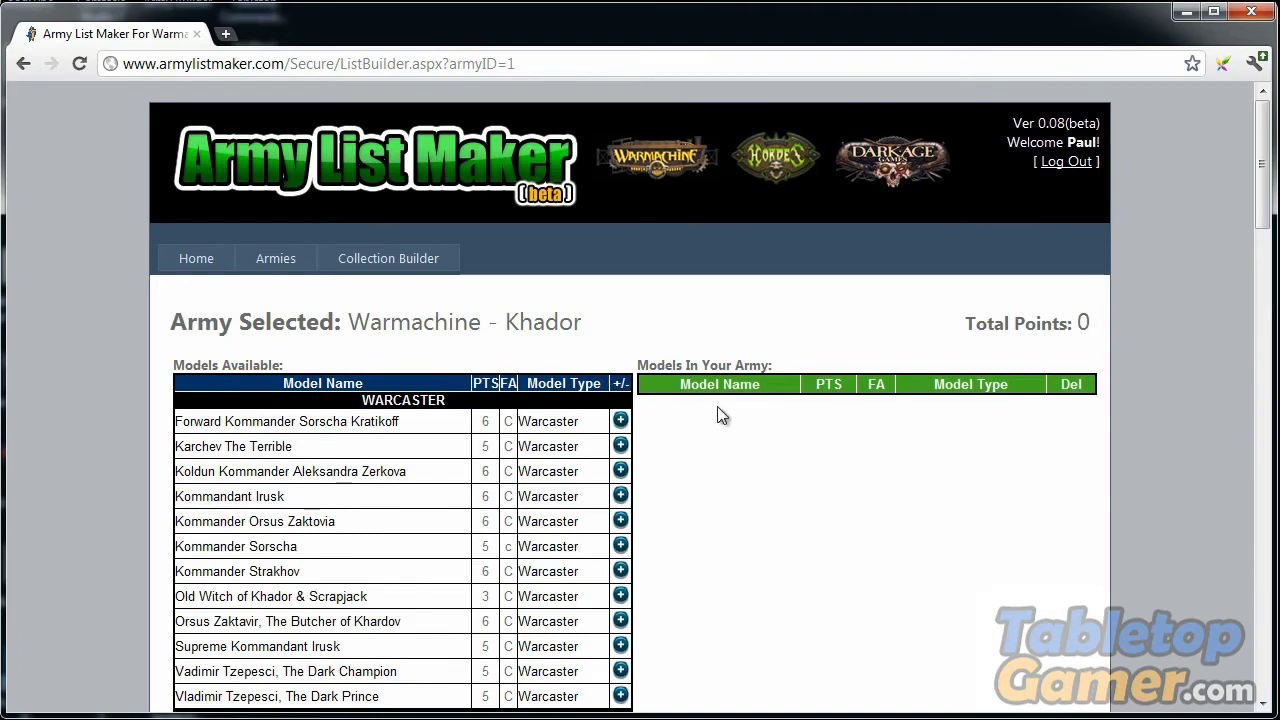
# Examine the available Khador models by category, from warcasters and heavy warjacks through battle engine, units and solos to attachments
pyautogui.scroll(-1, 385, 368)
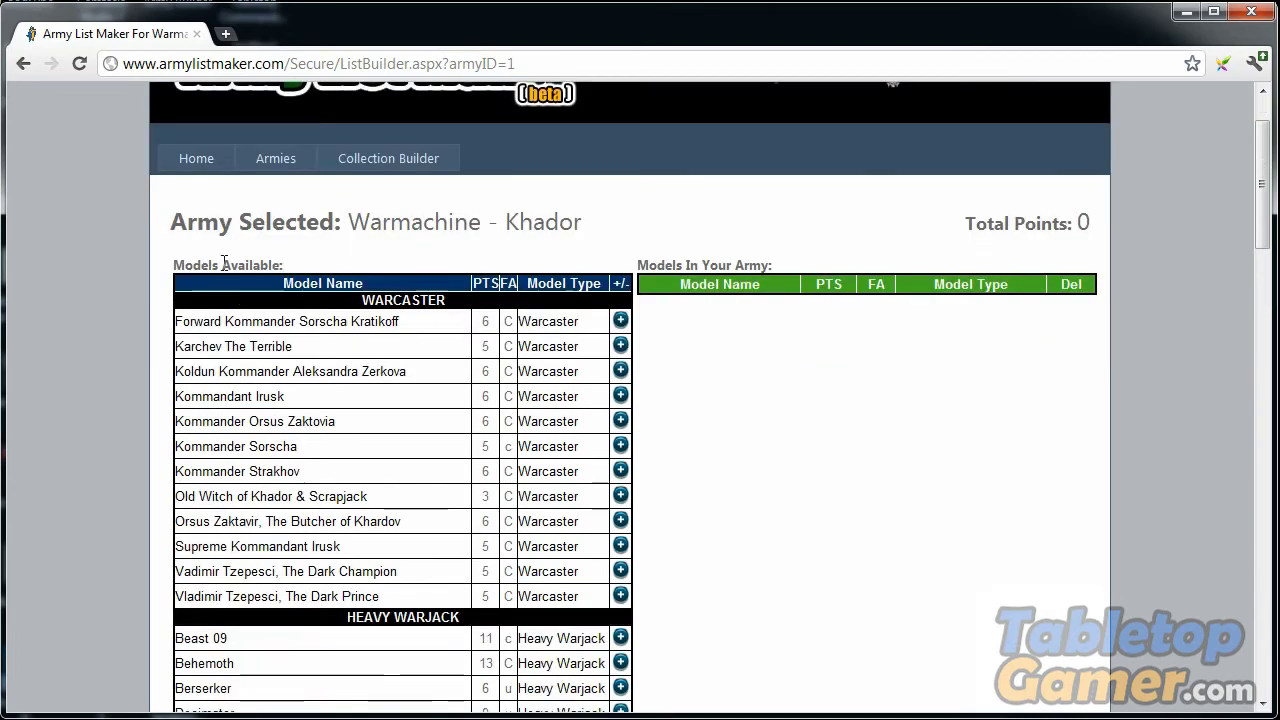
pyautogui.moveTo(176, 264); pyautogui.dragTo(310, 497)
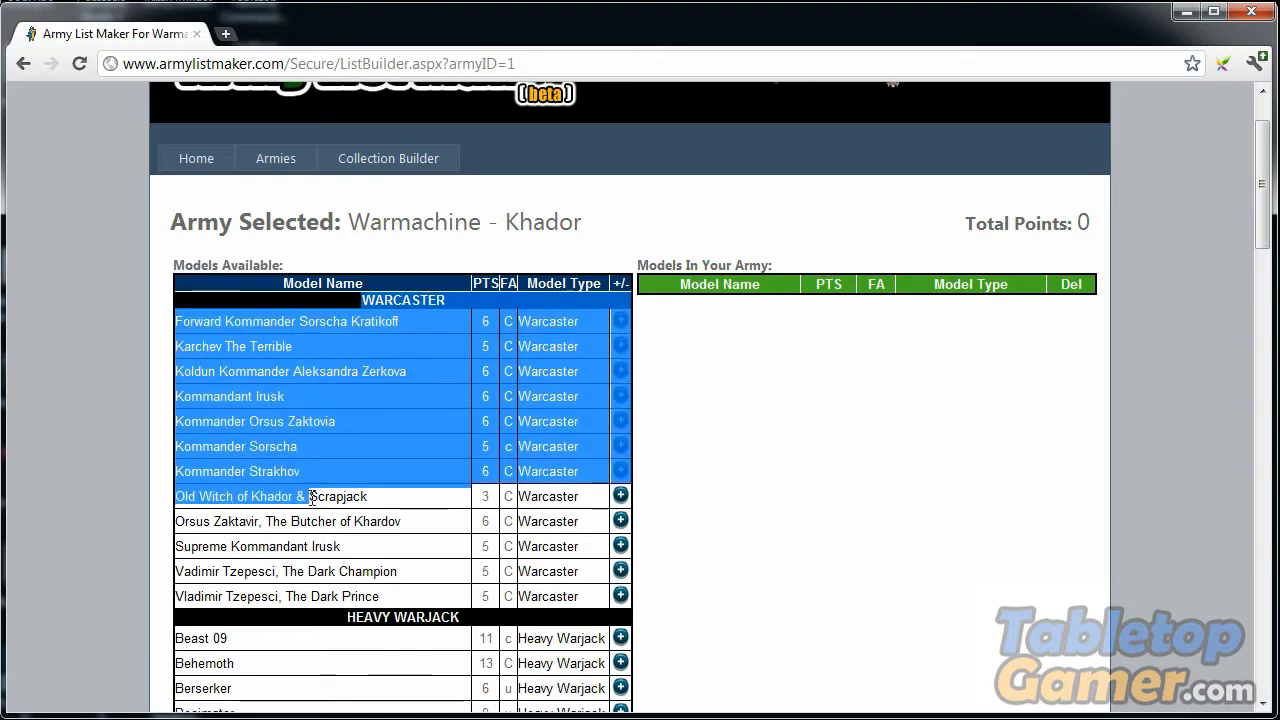
pyautogui.click(402, 395)
pyautogui.moveTo(362, 300); pyautogui.dragTo(452, 300)
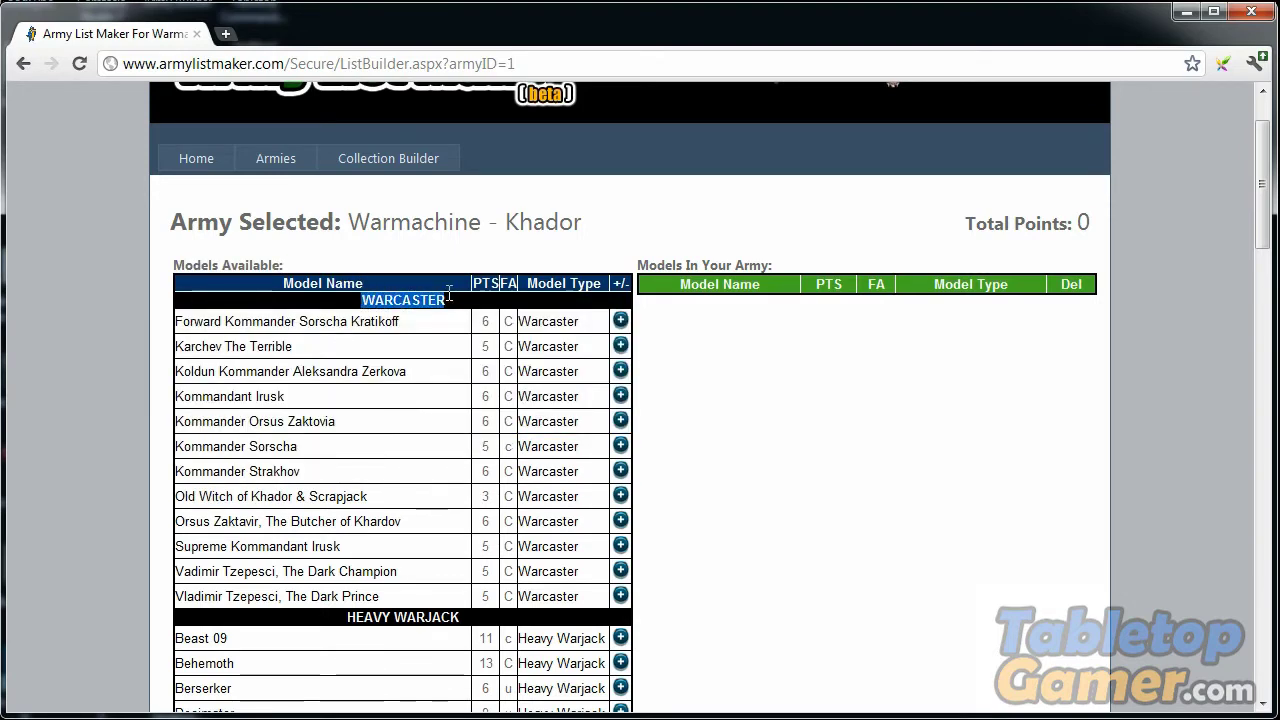
pyautogui.scroll(-3, 455, 300)
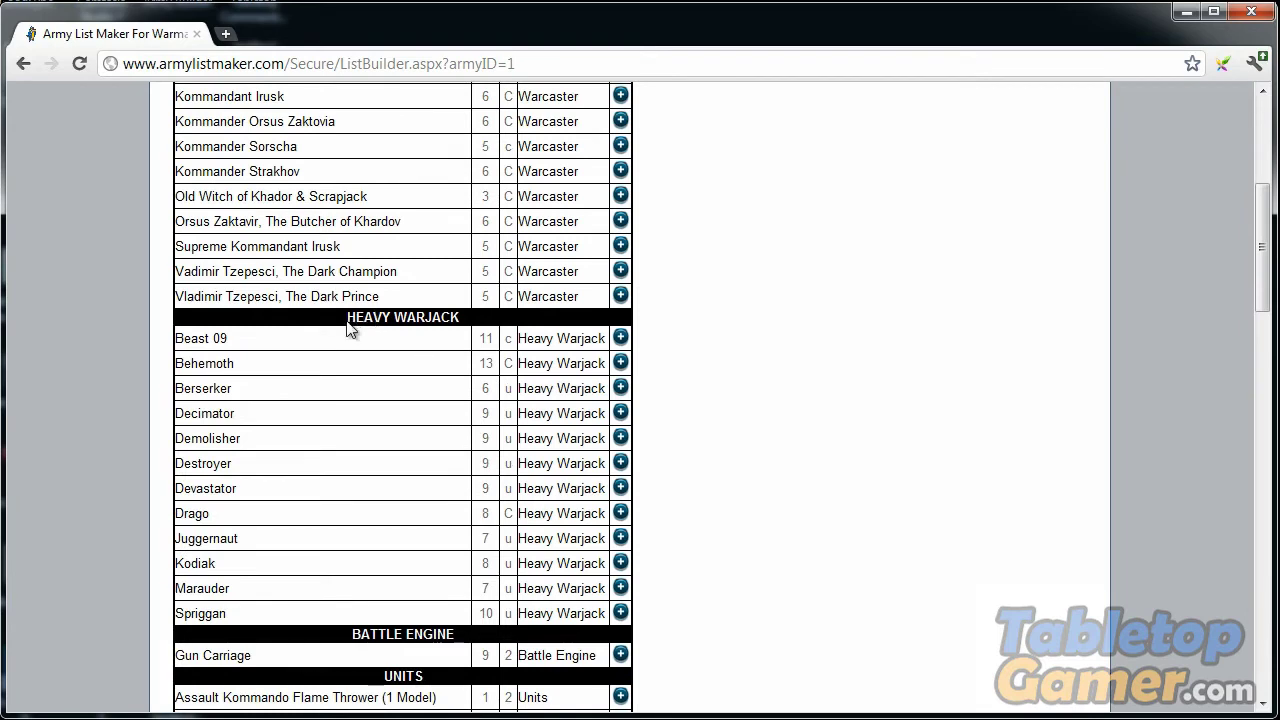
pyautogui.moveTo(347, 318); pyautogui.dragTo(460, 318)
pyautogui.scroll(-2, 483, 329)
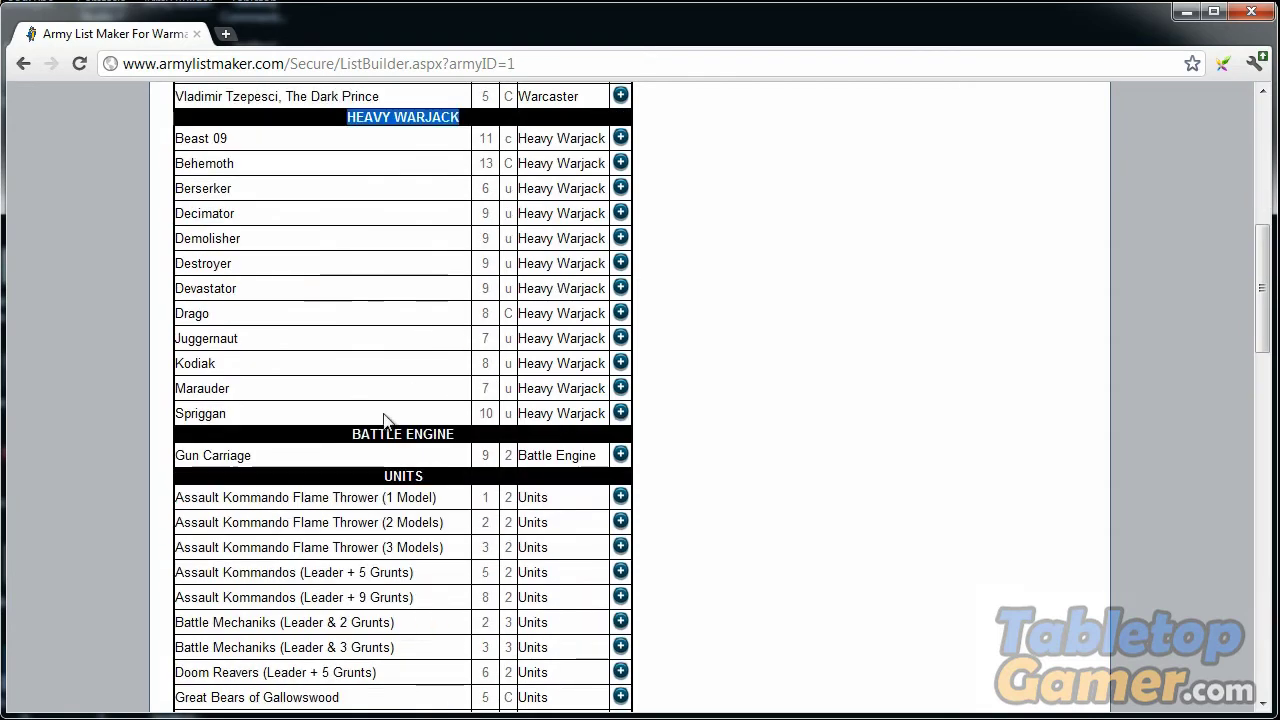
pyautogui.moveTo(352, 434); pyautogui.dragTo(402, 434)
pyautogui.scroll(-1, 396, 388)
pyautogui.scroll(-1, 396, 386)
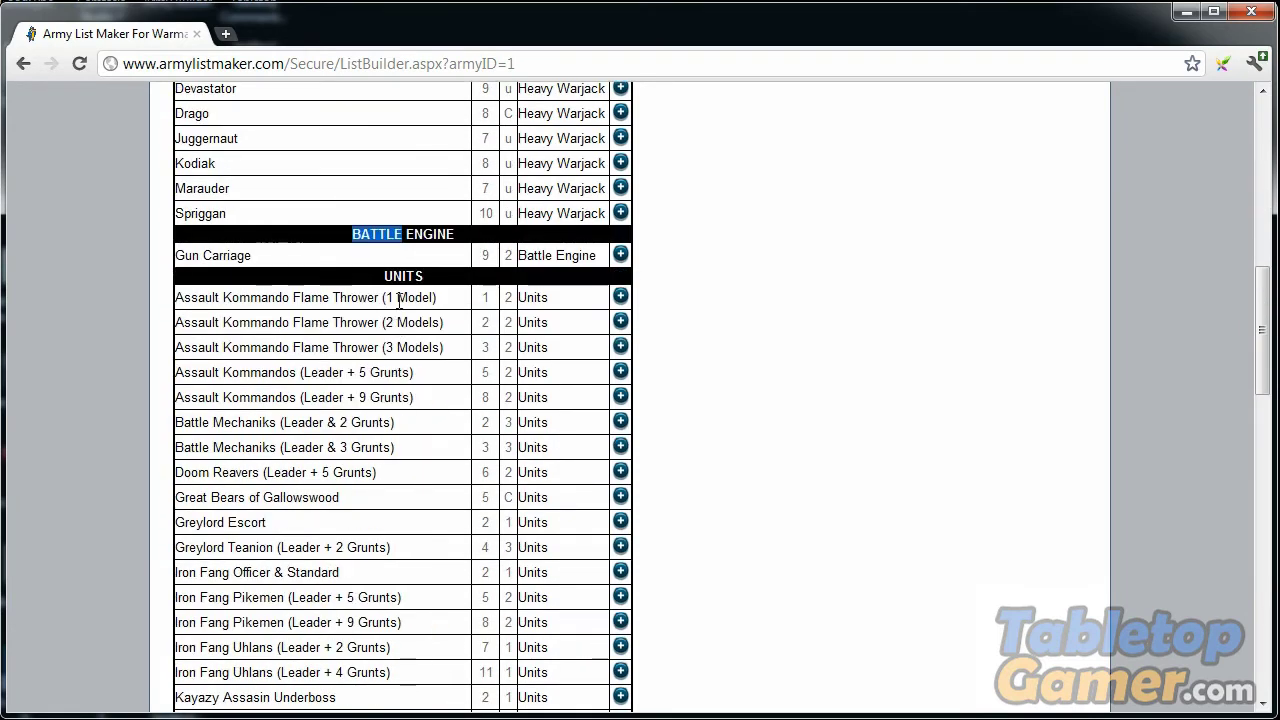
pyautogui.scroll(-10, 434, 382)
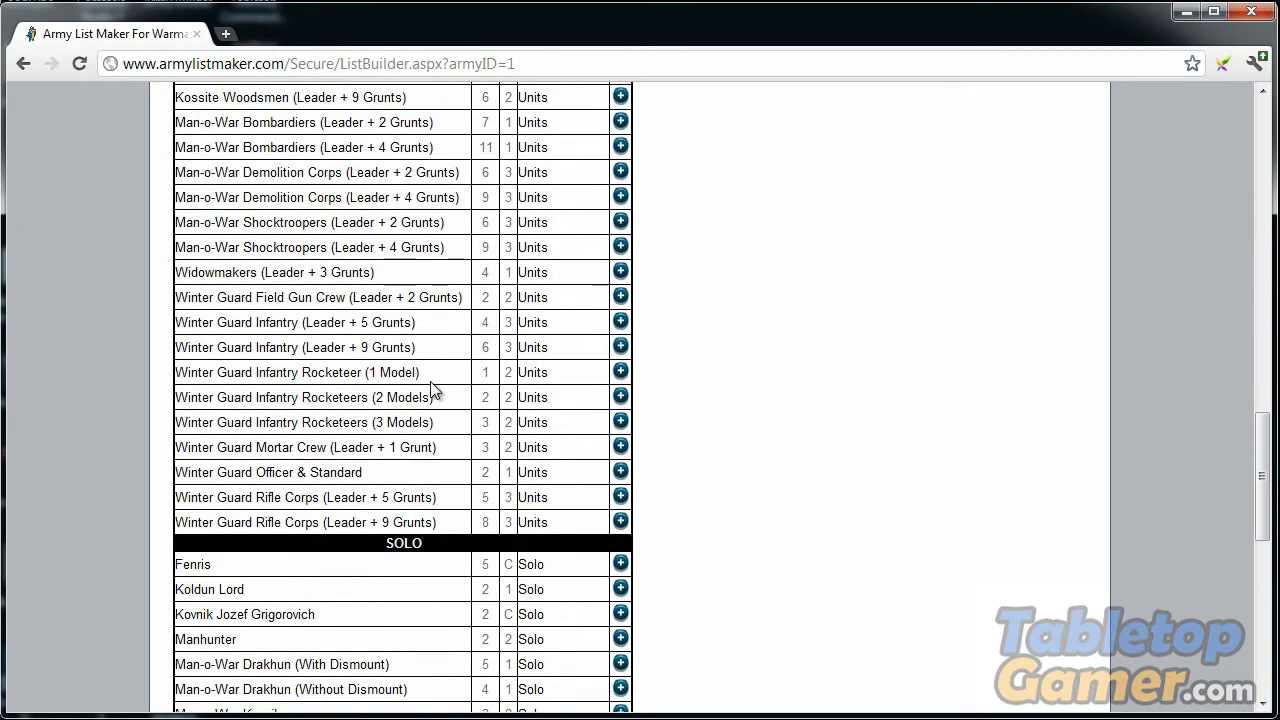
pyautogui.scroll(-5, 434, 388)
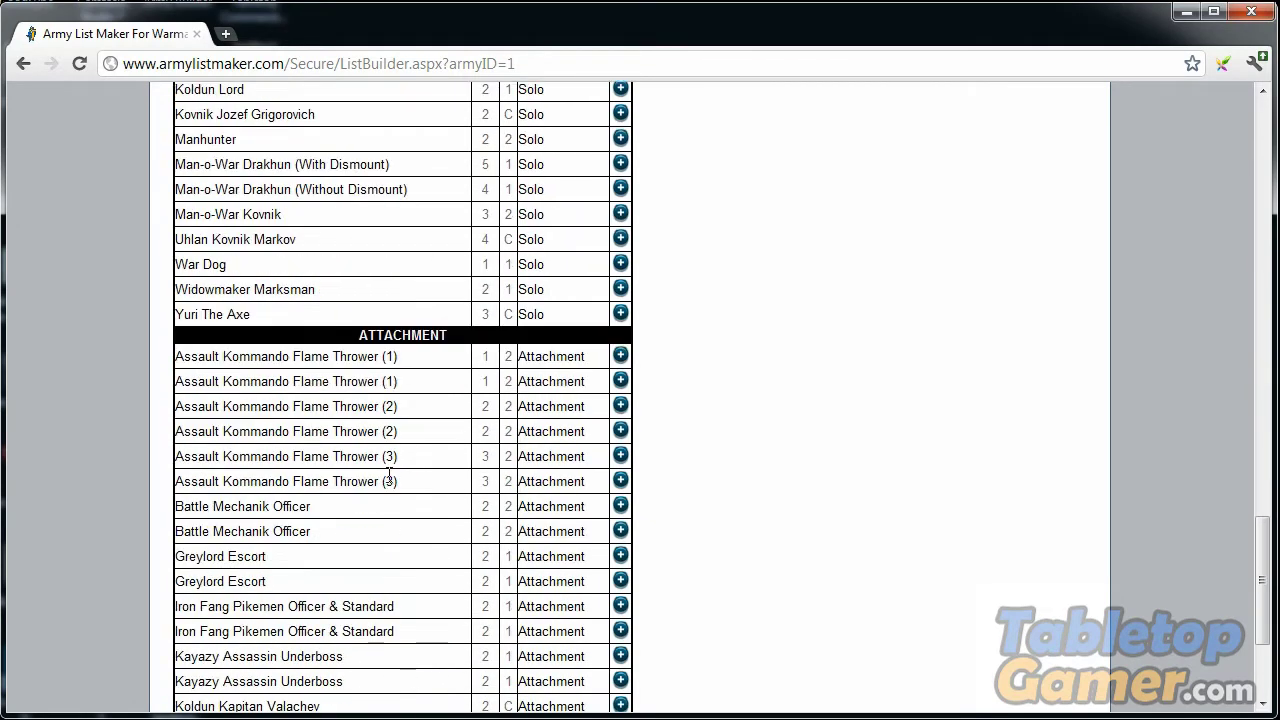
pyautogui.scroll(20, 398, 443)
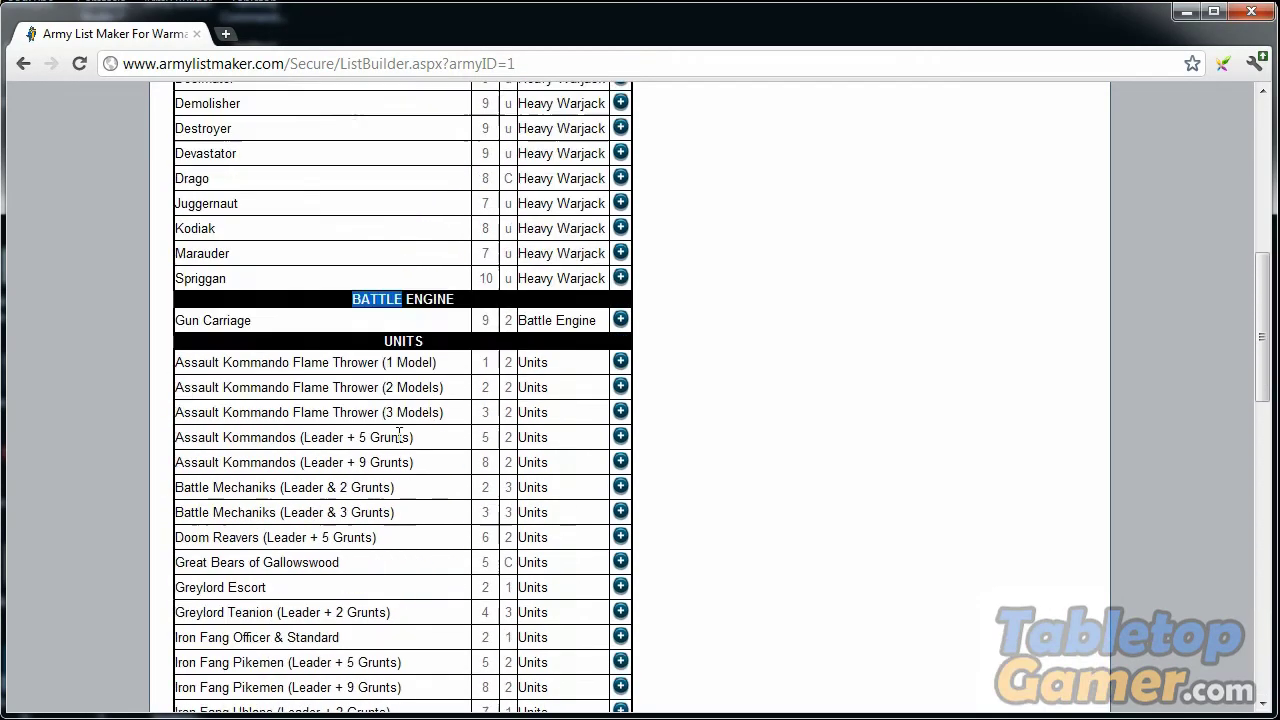
pyautogui.scroll(7, 398, 443)
pyautogui.scroll(2, 398, 443)
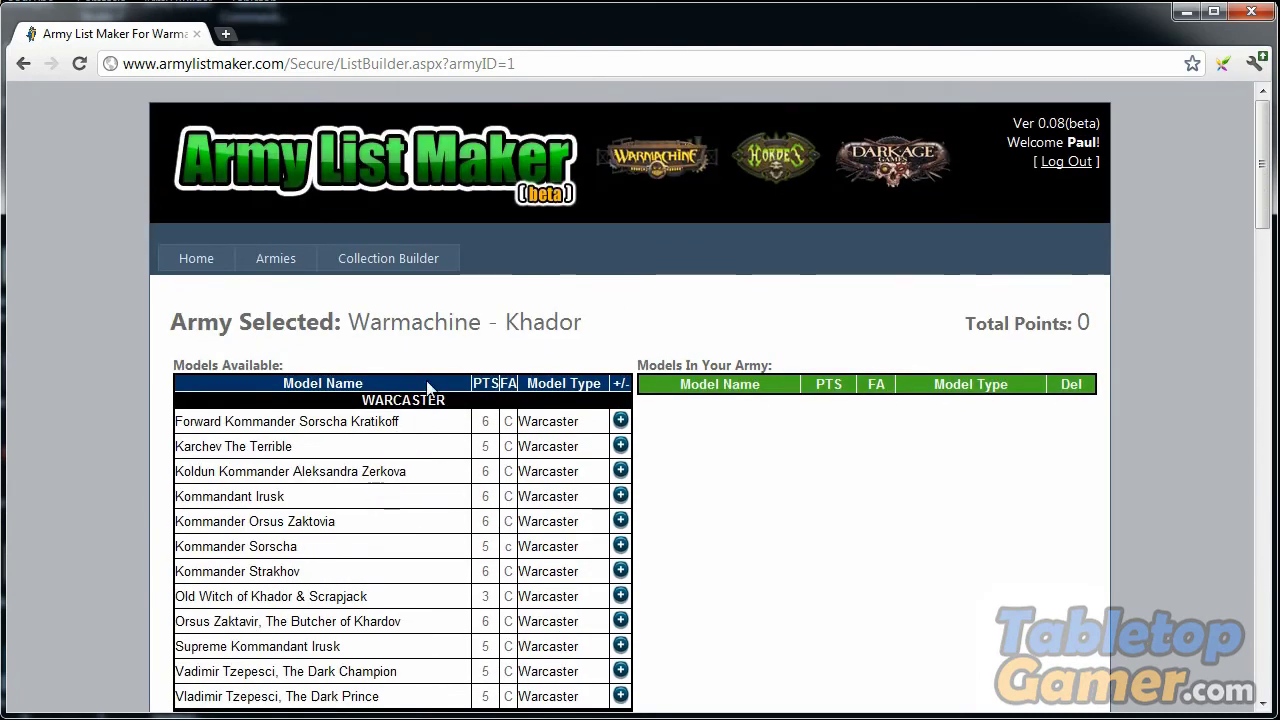
# Add the warcaster Kommander Sorscha to the Khador army
pyautogui.scroll(-1, 430, 362)
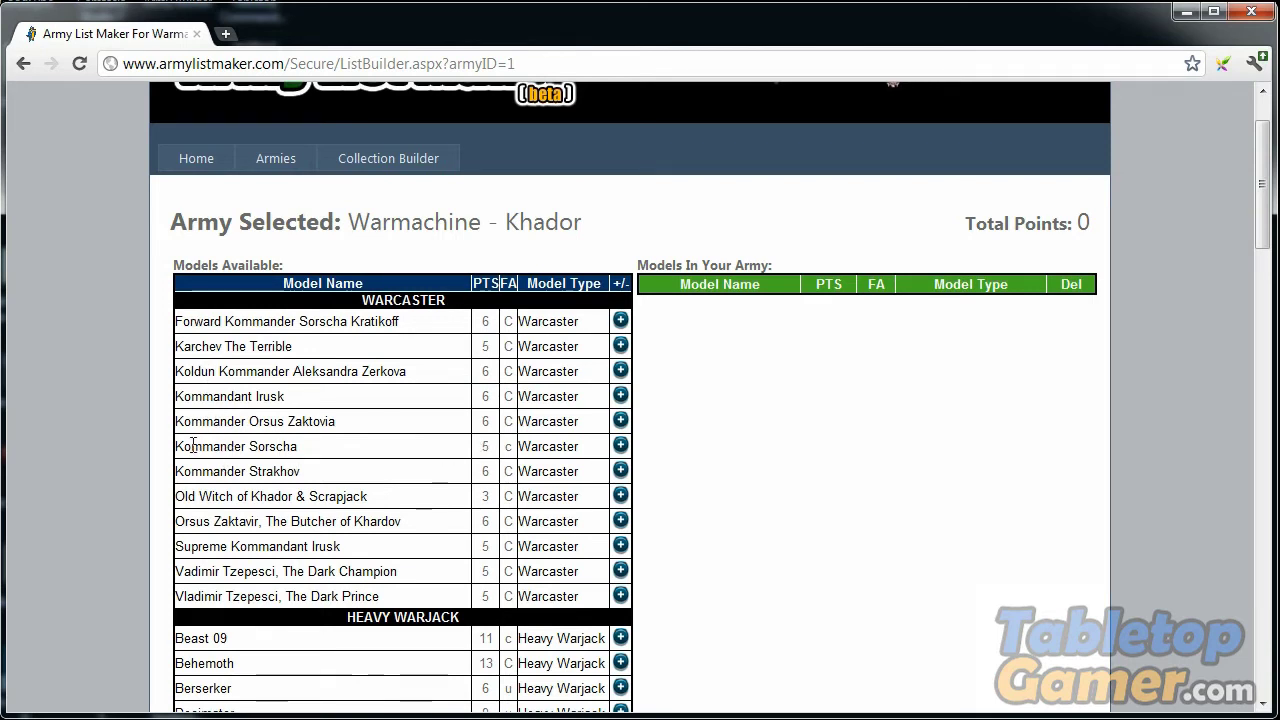
pyautogui.moveTo(177, 446); pyautogui.dragTo(303, 448)
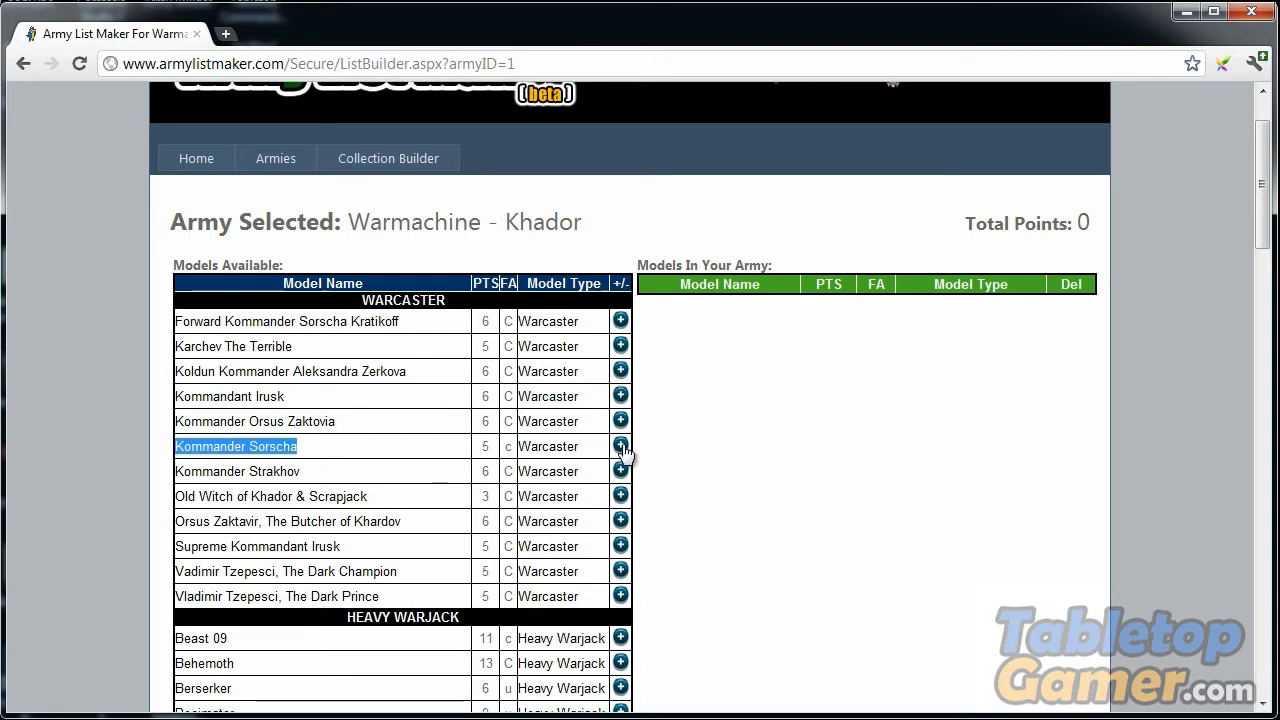
pyautogui.click(343, 456)
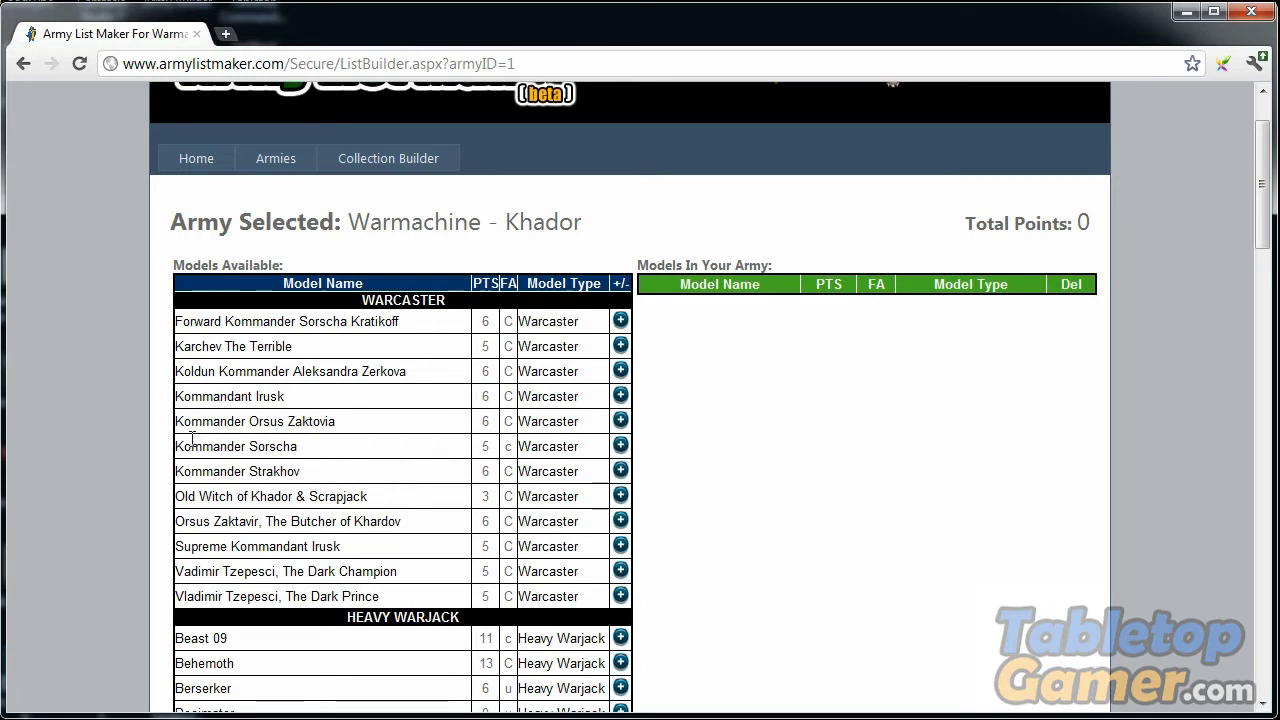
pyautogui.click(620, 446)
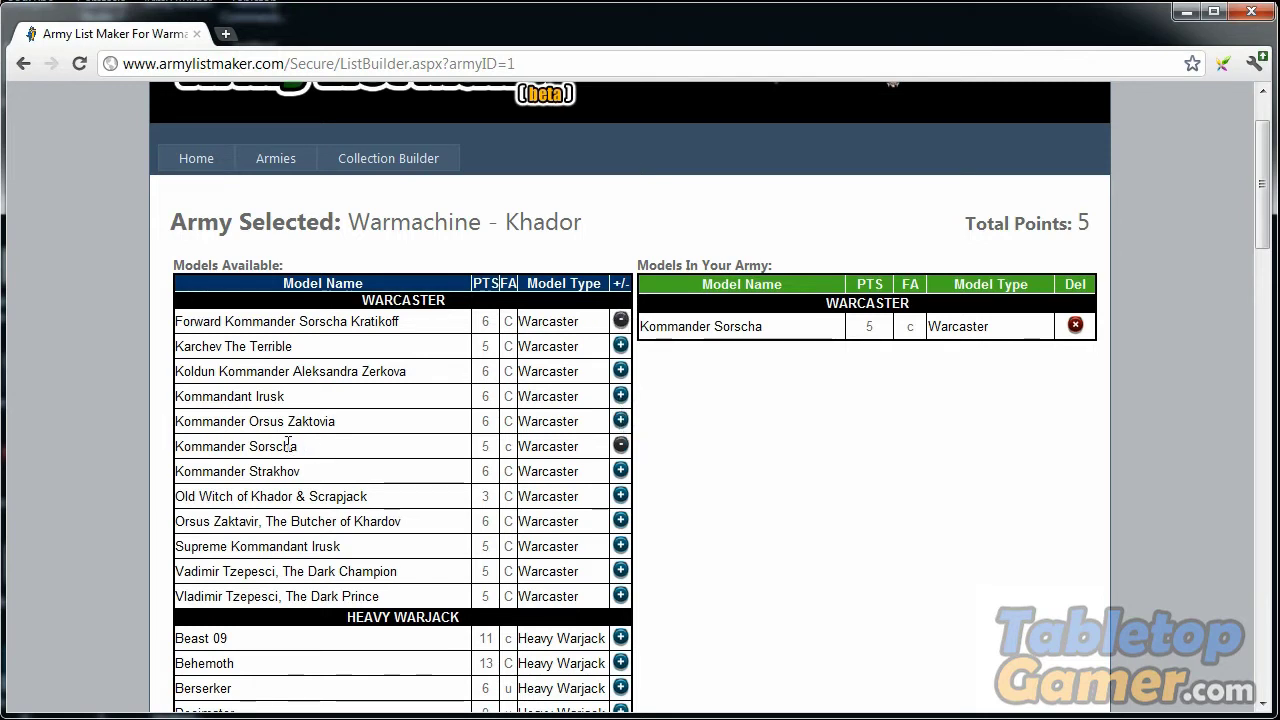
# Compare the availability markers and field allowance of Kommander Sorscha and Forward Kommander Sorscha Kratikoff in the available warcasters
pyautogui.moveTo(306, 447); pyautogui.dragTo(183, 450)
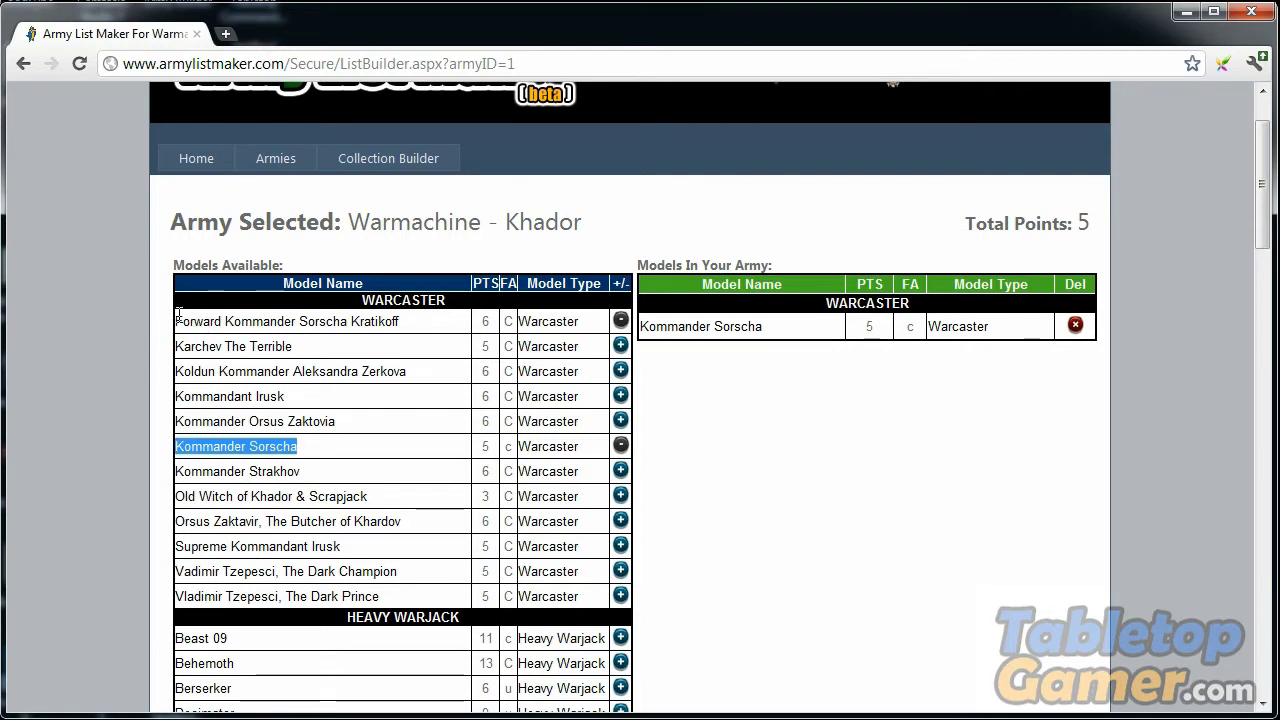
pyautogui.moveTo(177, 320); pyautogui.dragTo(385, 322)
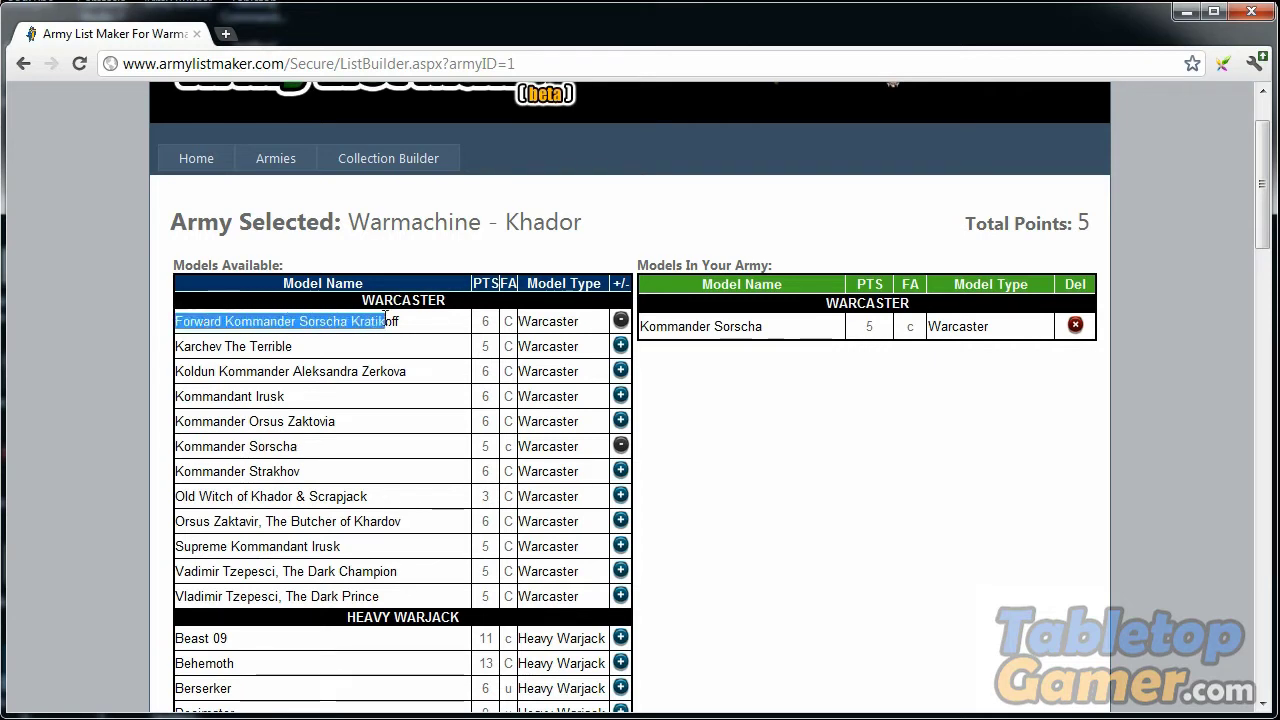
pyautogui.click(178, 335)
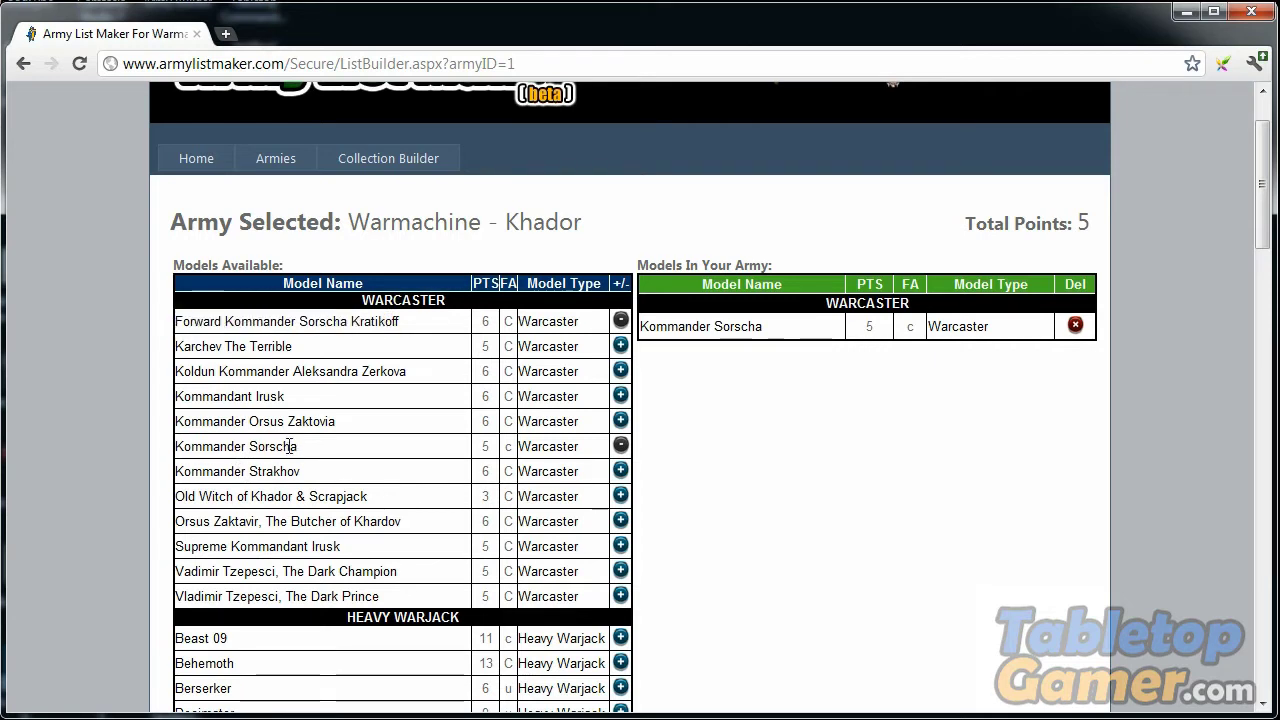
pyautogui.moveTo(294, 446); pyautogui.dragTo(197, 452)
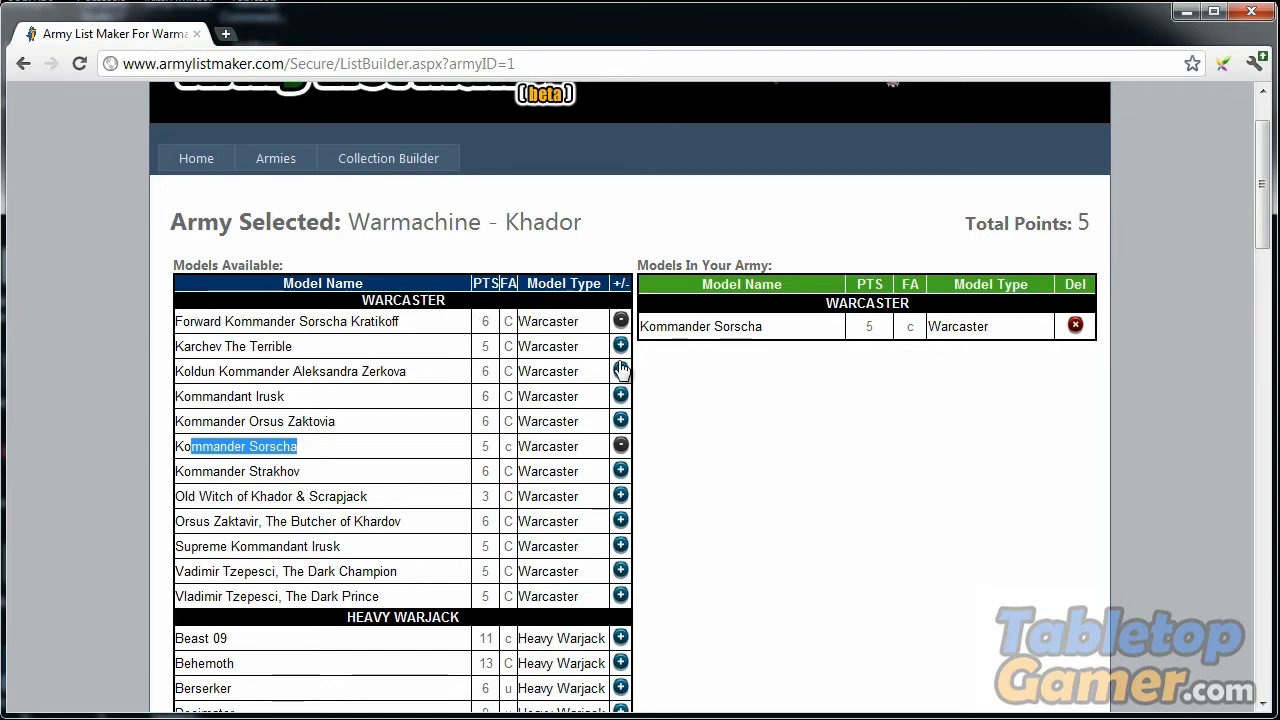
pyautogui.click(412, 449)
pyautogui.moveTo(301, 449); pyautogui.dragTo(242, 447)
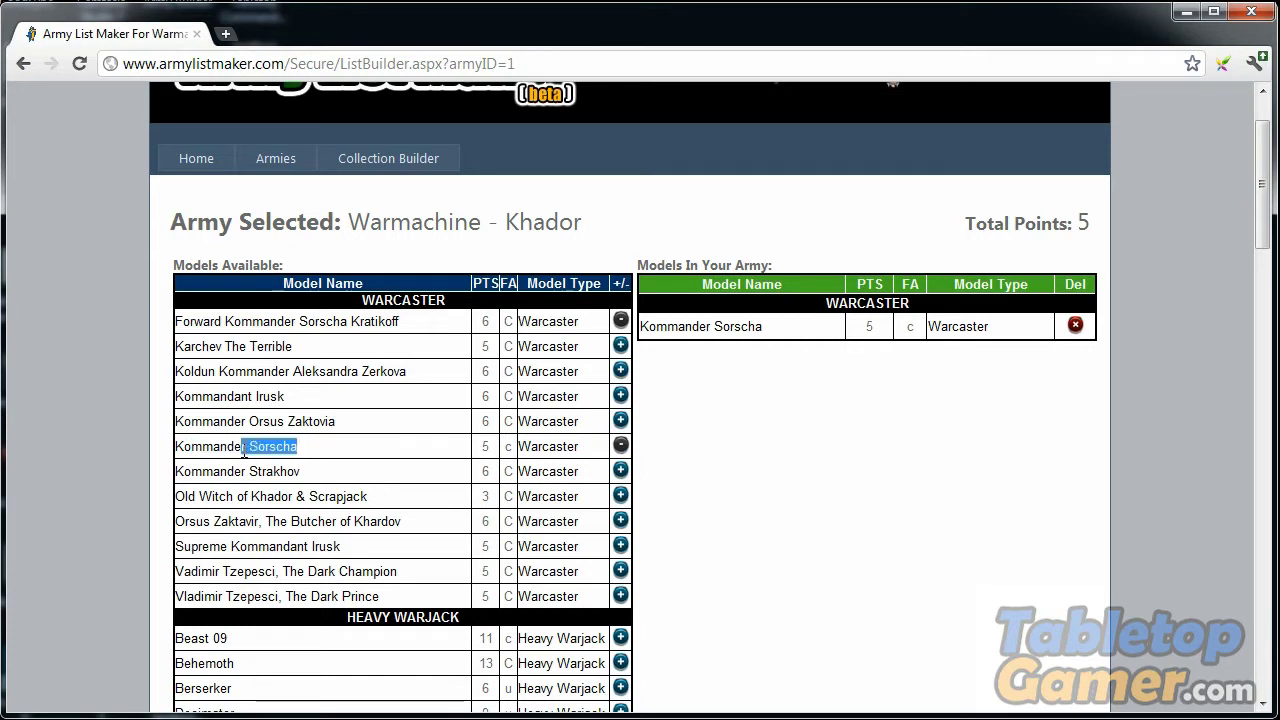
pyautogui.moveTo(403, 321); pyautogui.dragTo(205, 323)
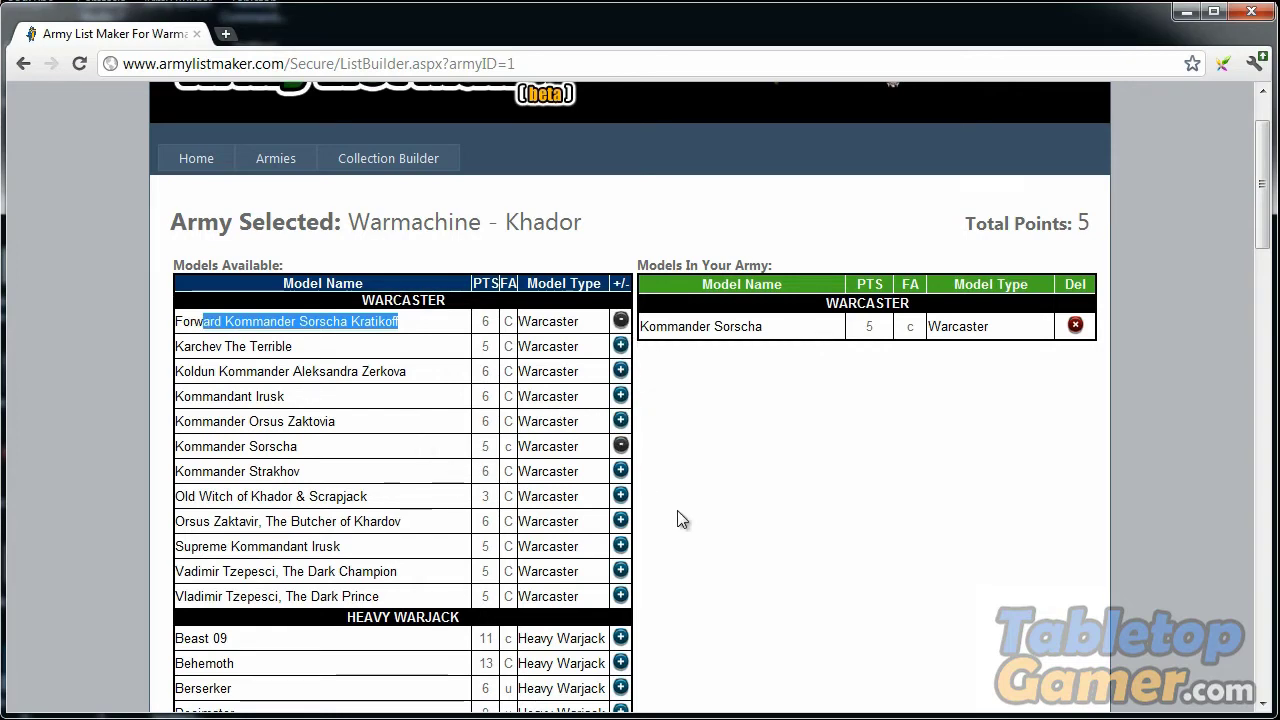
pyautogui.scroll(-5, 670, 518)
pyautogui.scroll(-1, 545, 543)
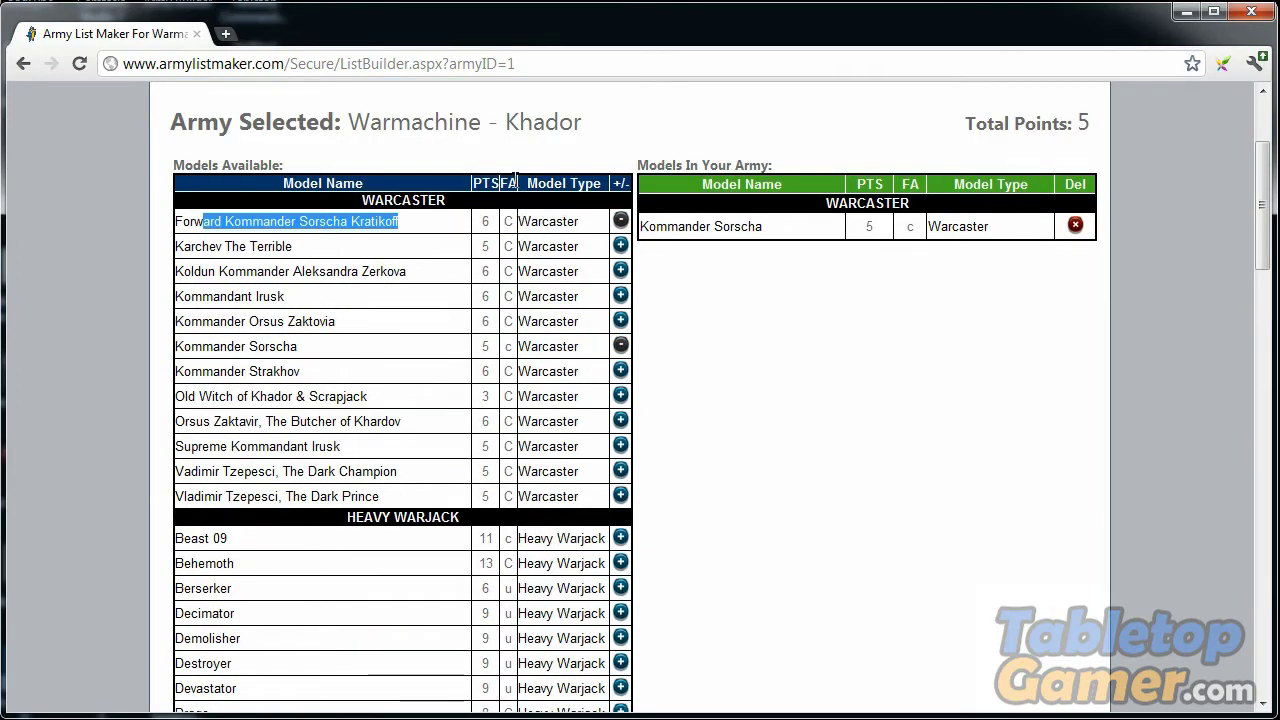
pyautogui.click(503, 251)
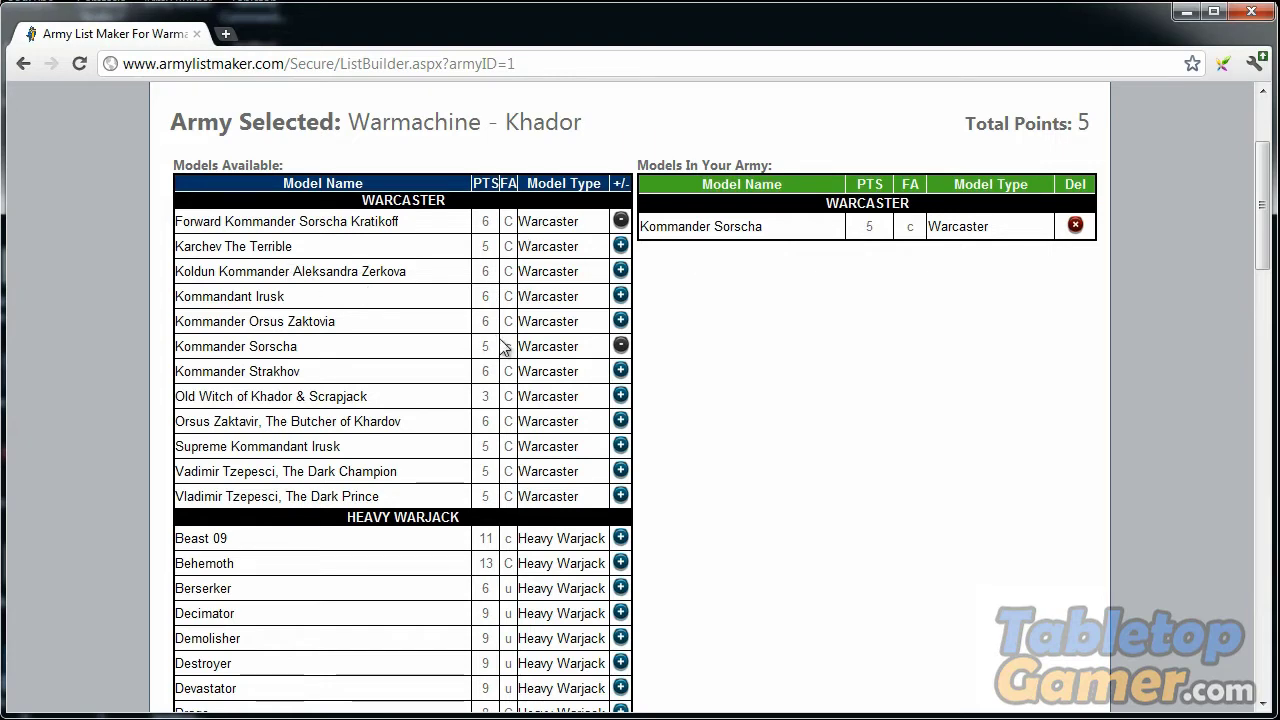
# Add the heavy warjacks Destroyer and Juggernaut to the Khador army and check its total points
pyautogui.scroll(-2, 503, 346)
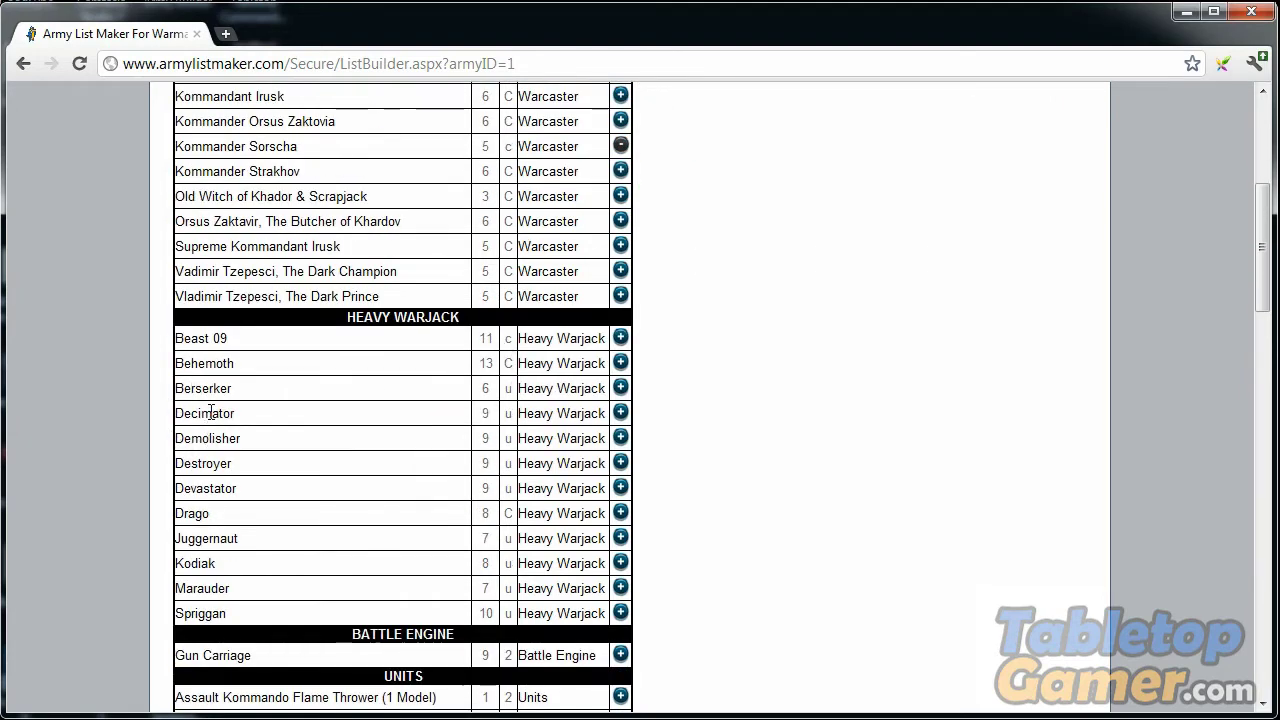
pyautogui.click(620, 463)
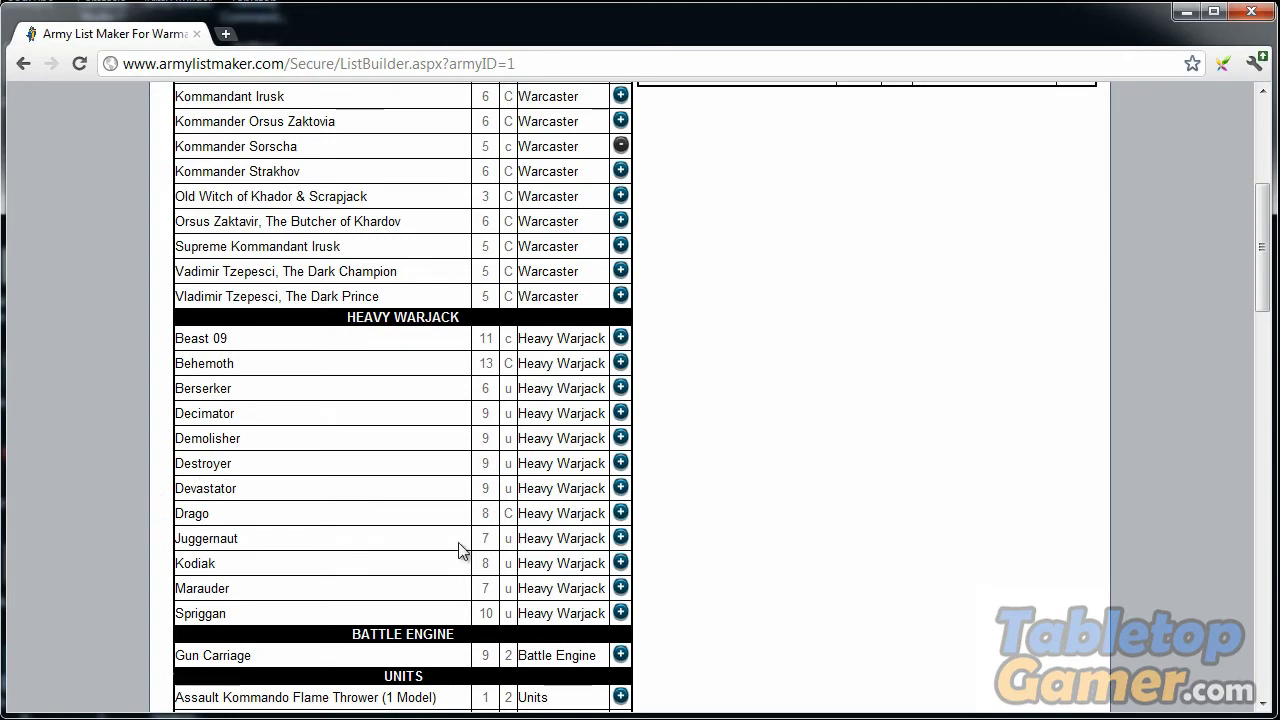
pyautogui.click(621, 539)
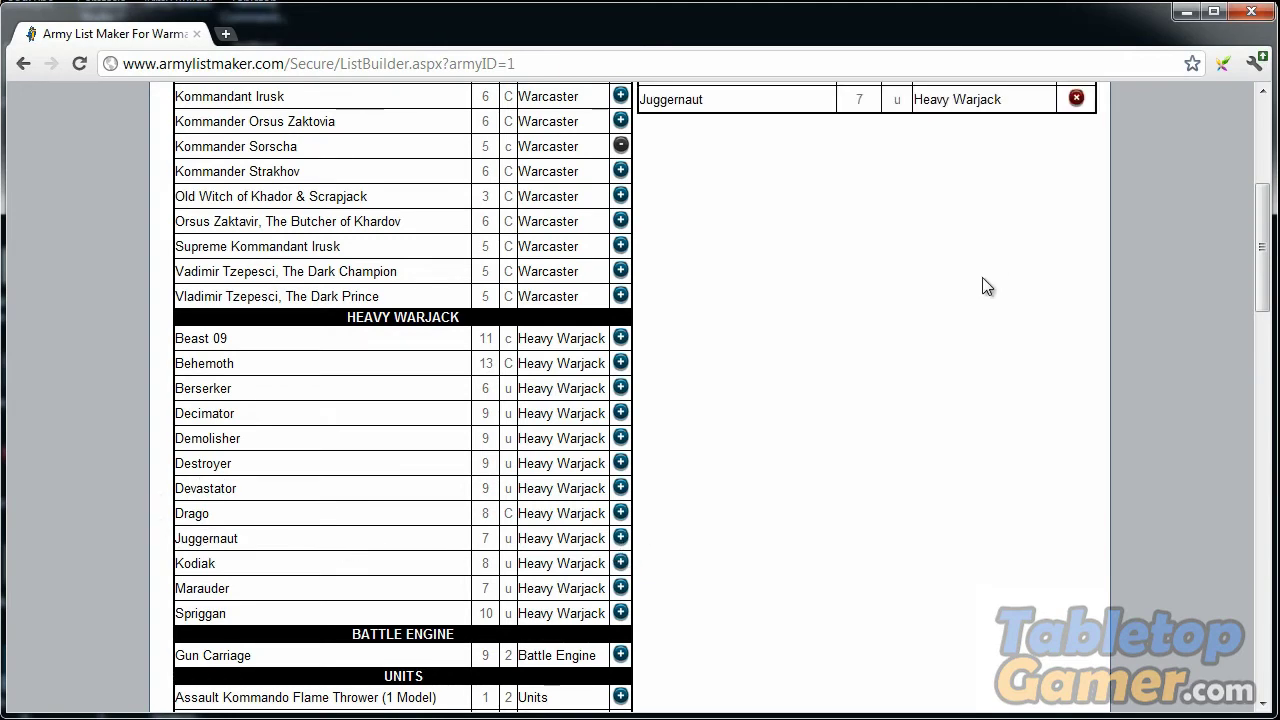
pyautogui.scroll(2, 984, 288)
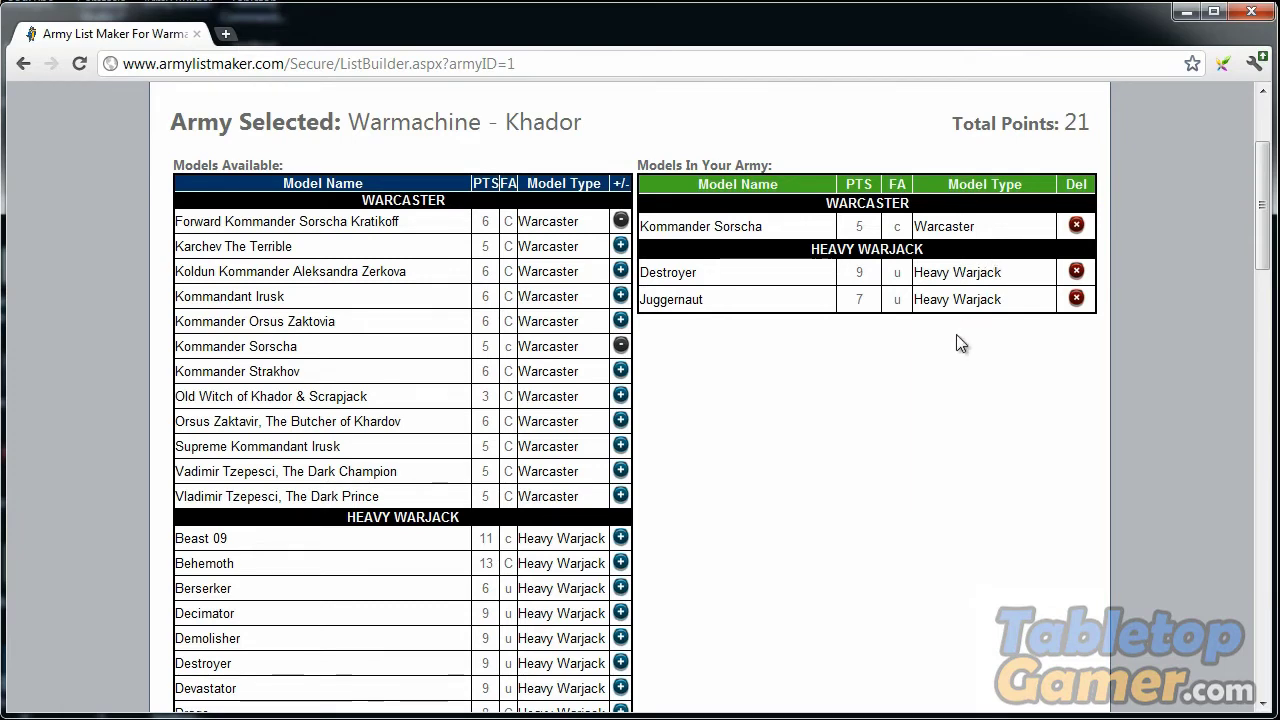
pyautogui.scroll(2, 956, 340)
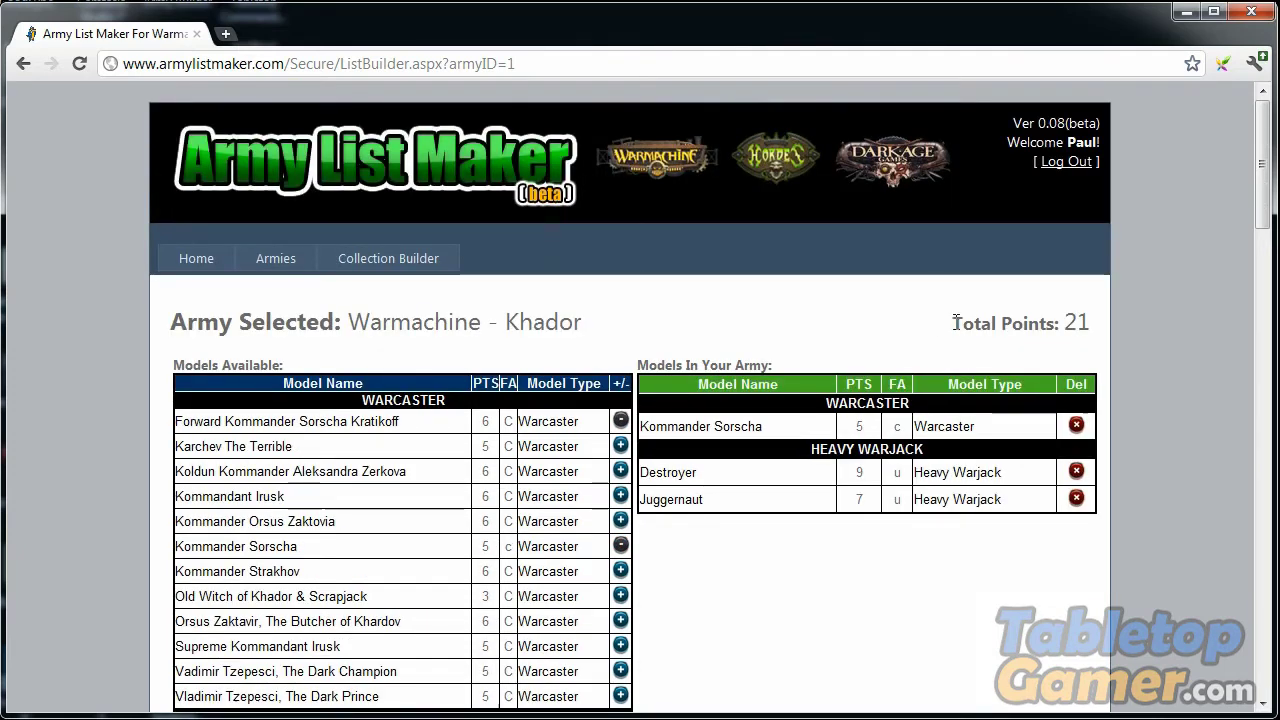
pyautogui.moveTo(956, 322); pyautogui.dragTo(1123, 314)
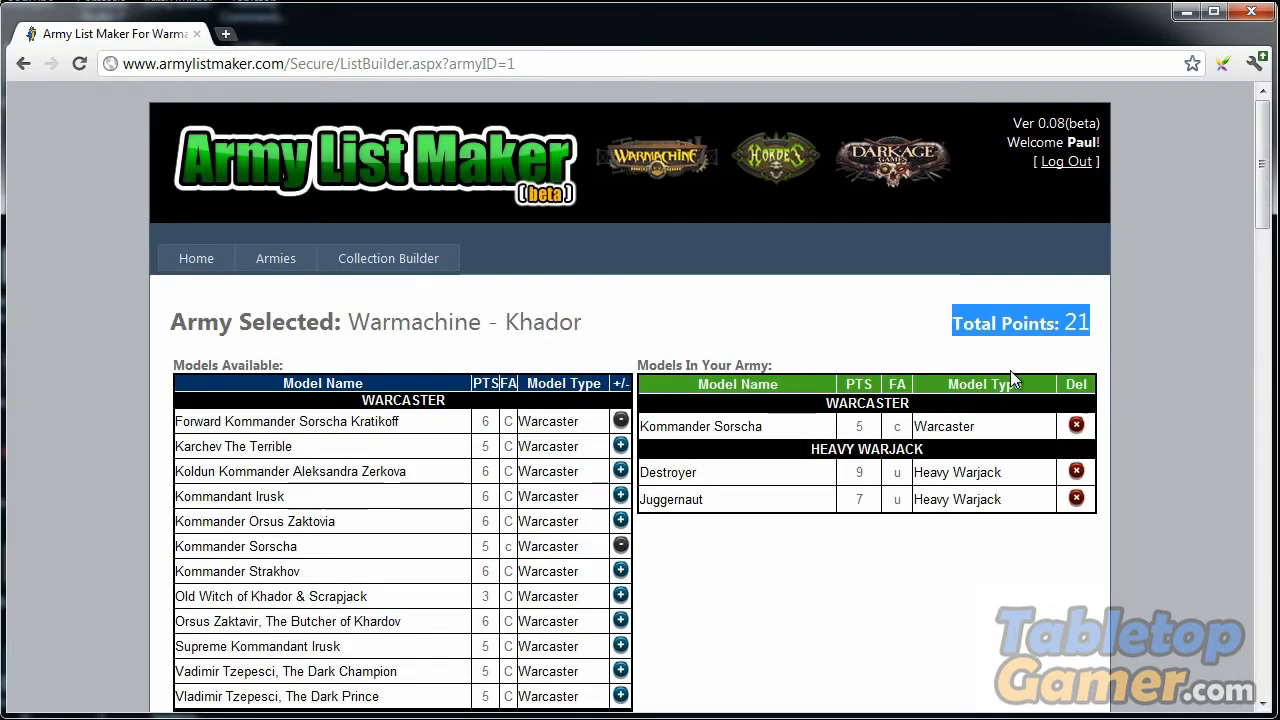
pyautogui.click(873, 338)
# Add the unit Man-o-War Shocktroopers (Leader + 4 Grunts) to the Khador army
pyautogui.scroll(-7, 887, 359)
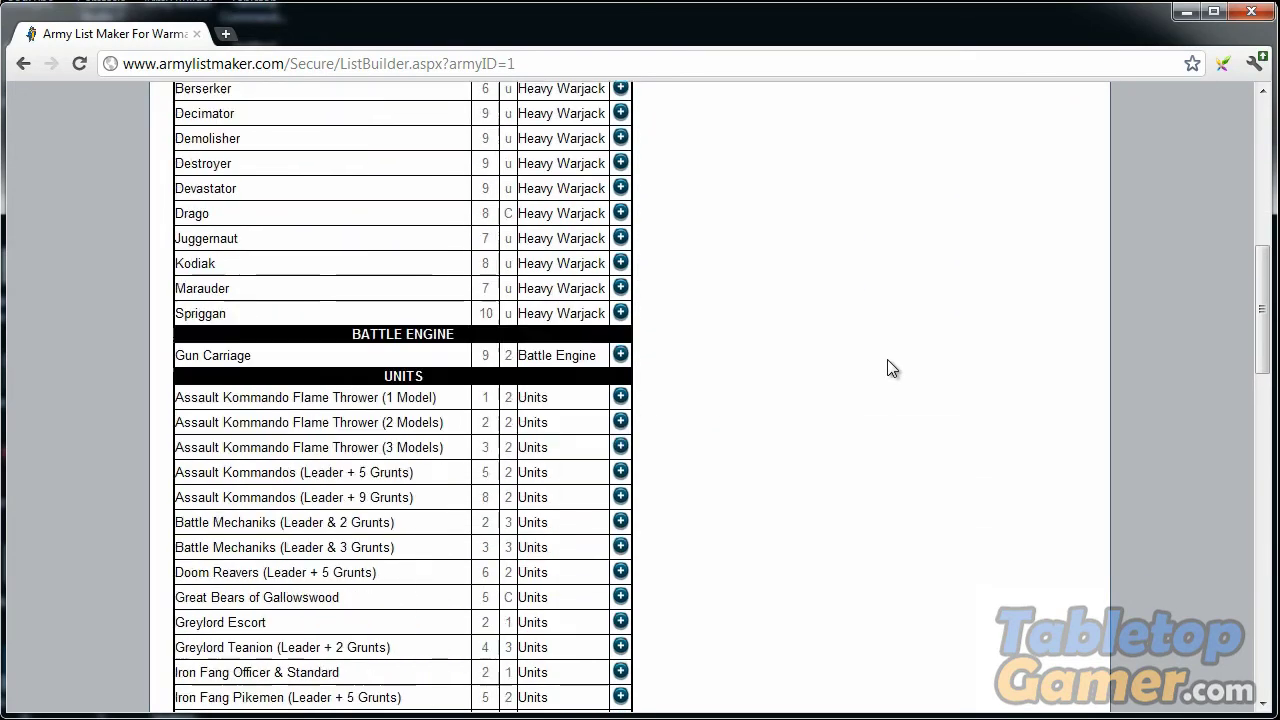
pyautogui.scroll(-1, 887, 360)
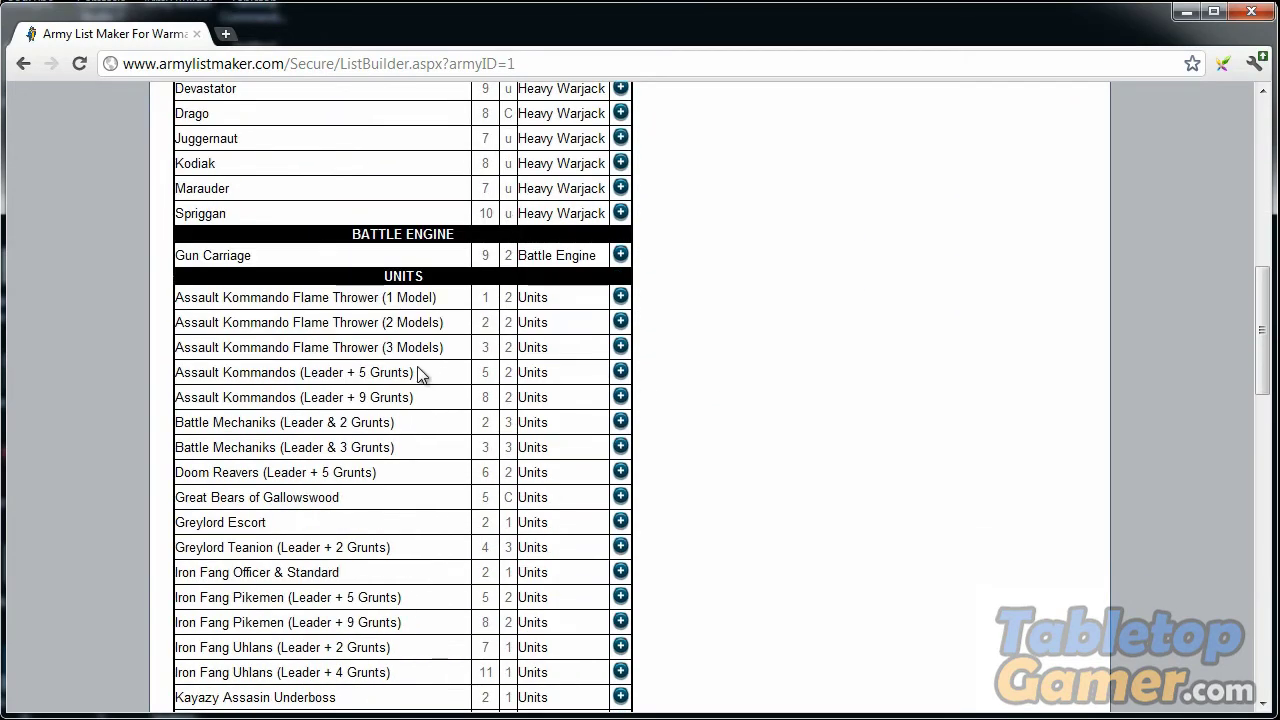
pyautogui.scroll(-4, 418, 372)
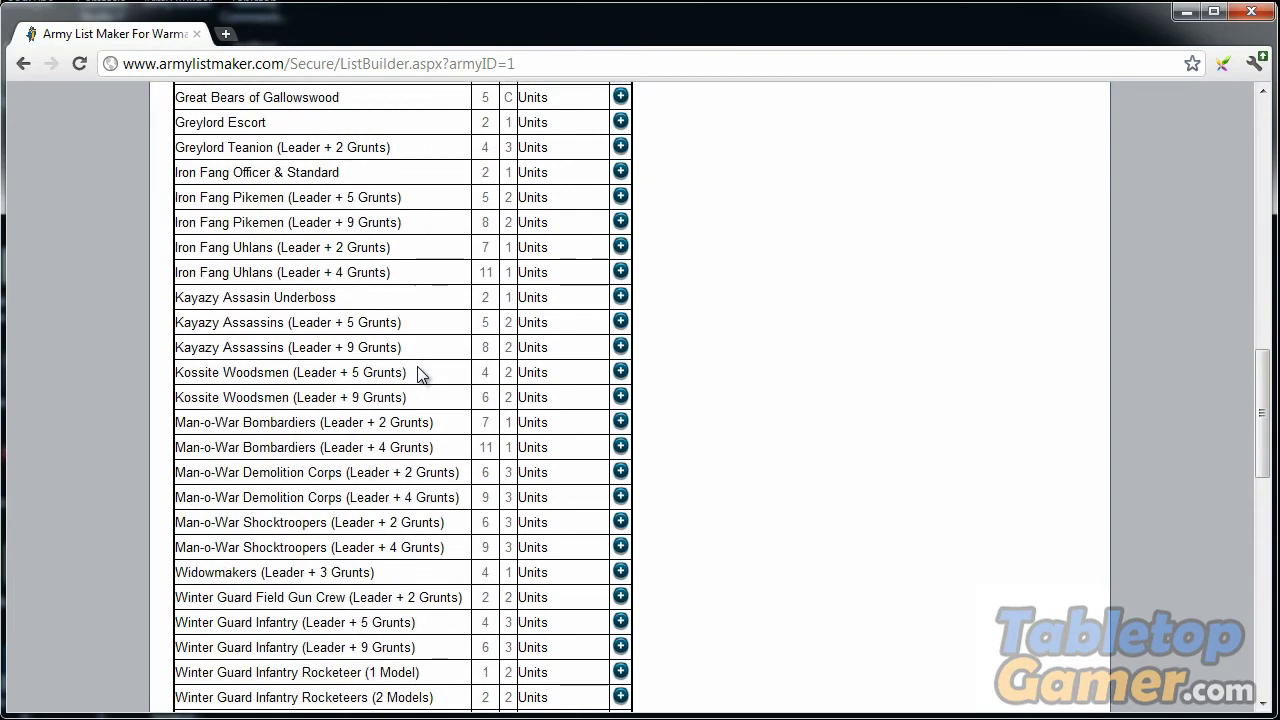
pyautogui.scroll(-1, 418, 372)
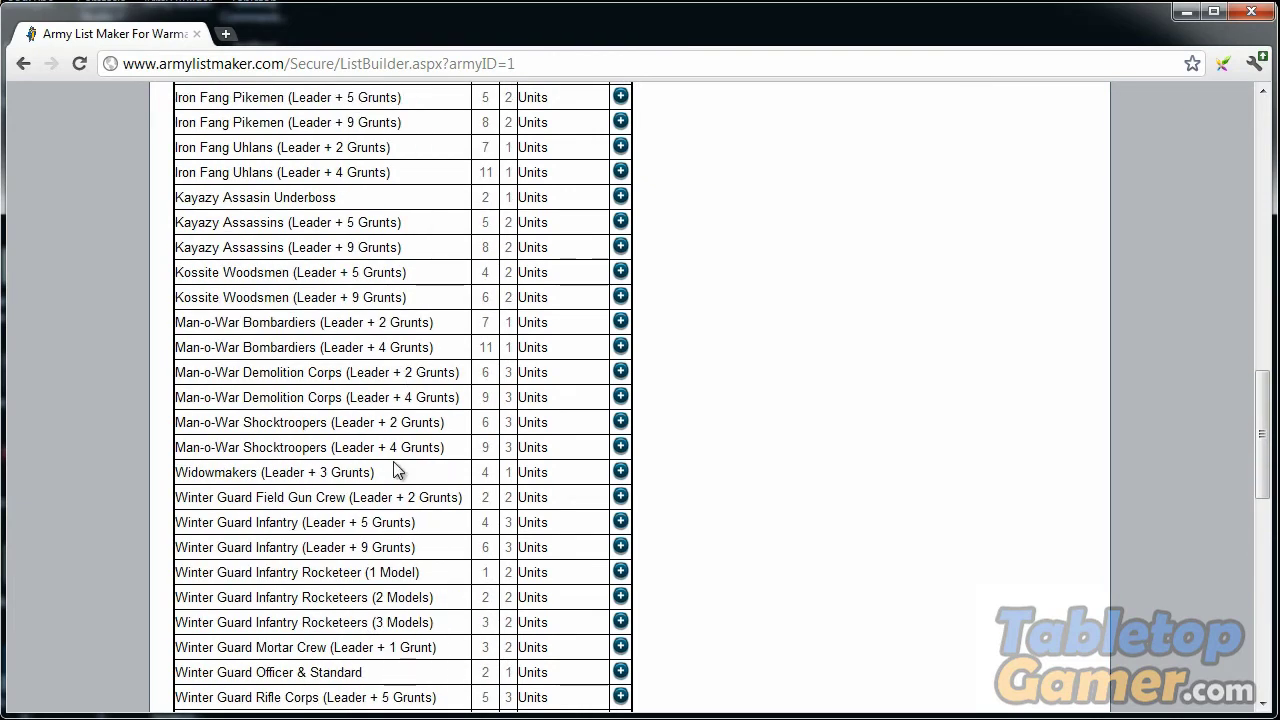
pyautogui.click(619, 447)
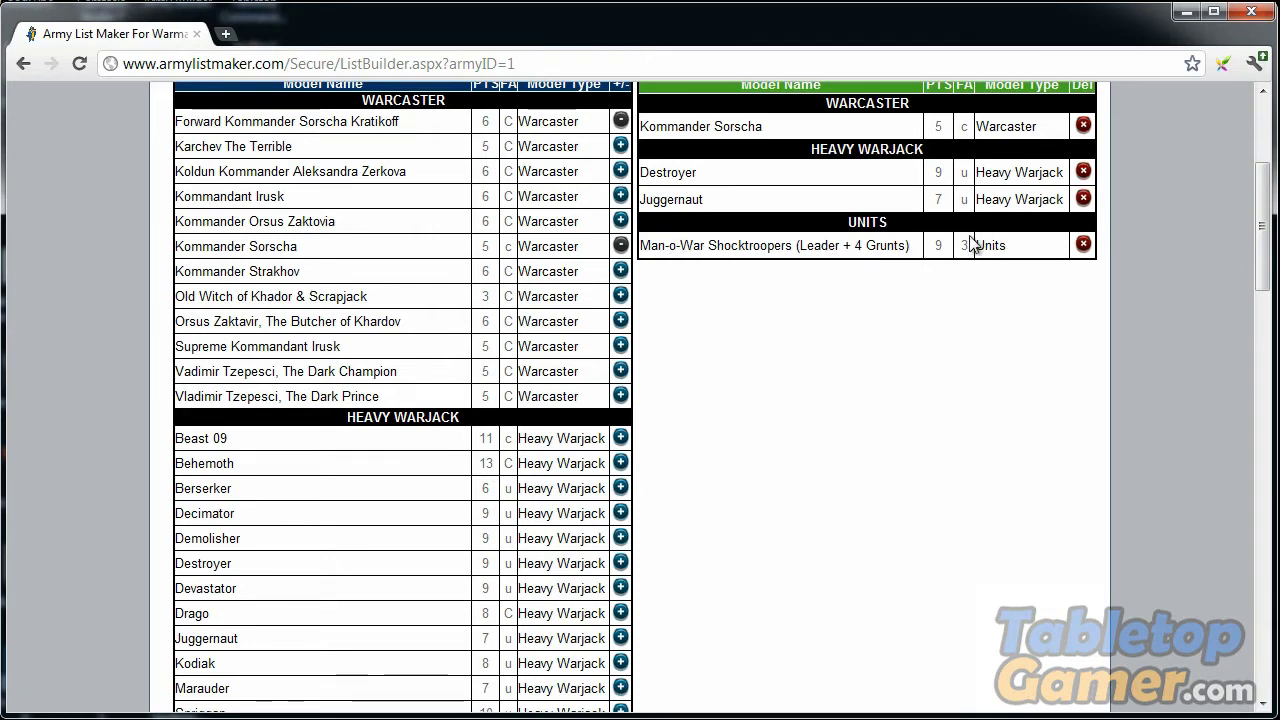
# Add two Man-o-War Shocktroopers (Leader + 2 Grunts) units to the Khador army and check their entries in the army list
pyautogui.scroll(-10, 887, 398)
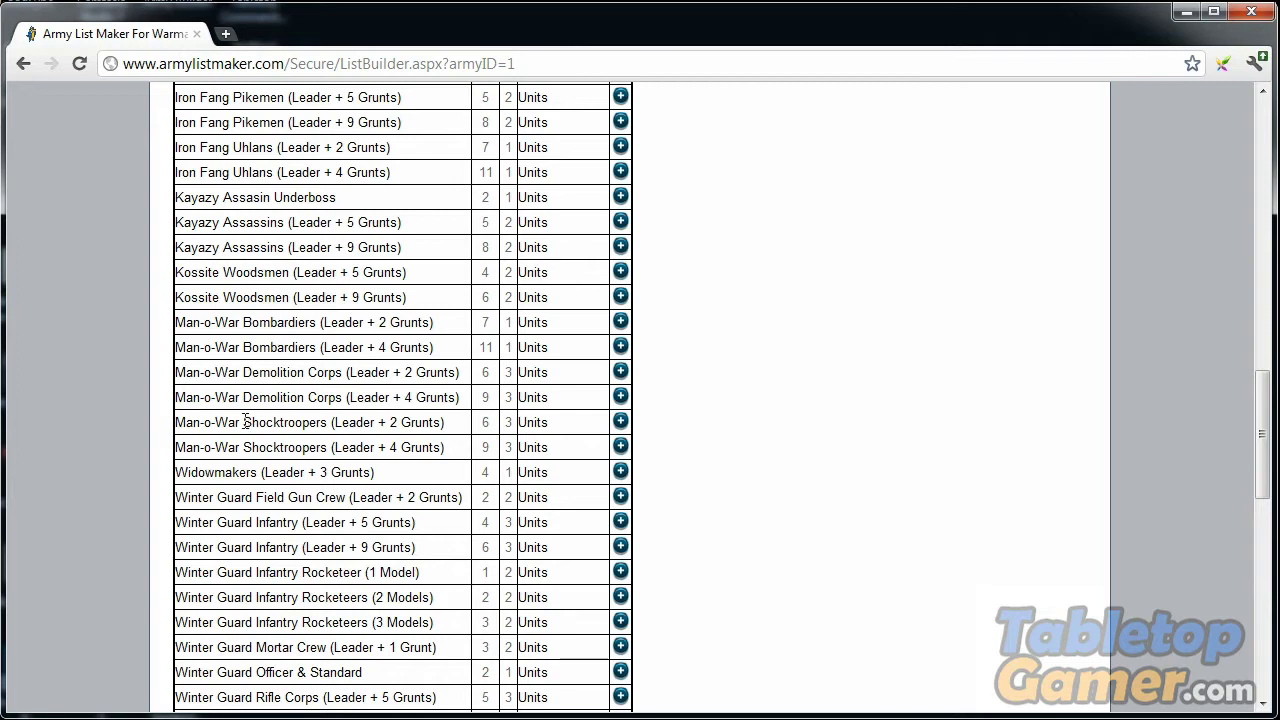
pyautogui.moveTo(244, 422); pyautogui.dragTo(438, 418)
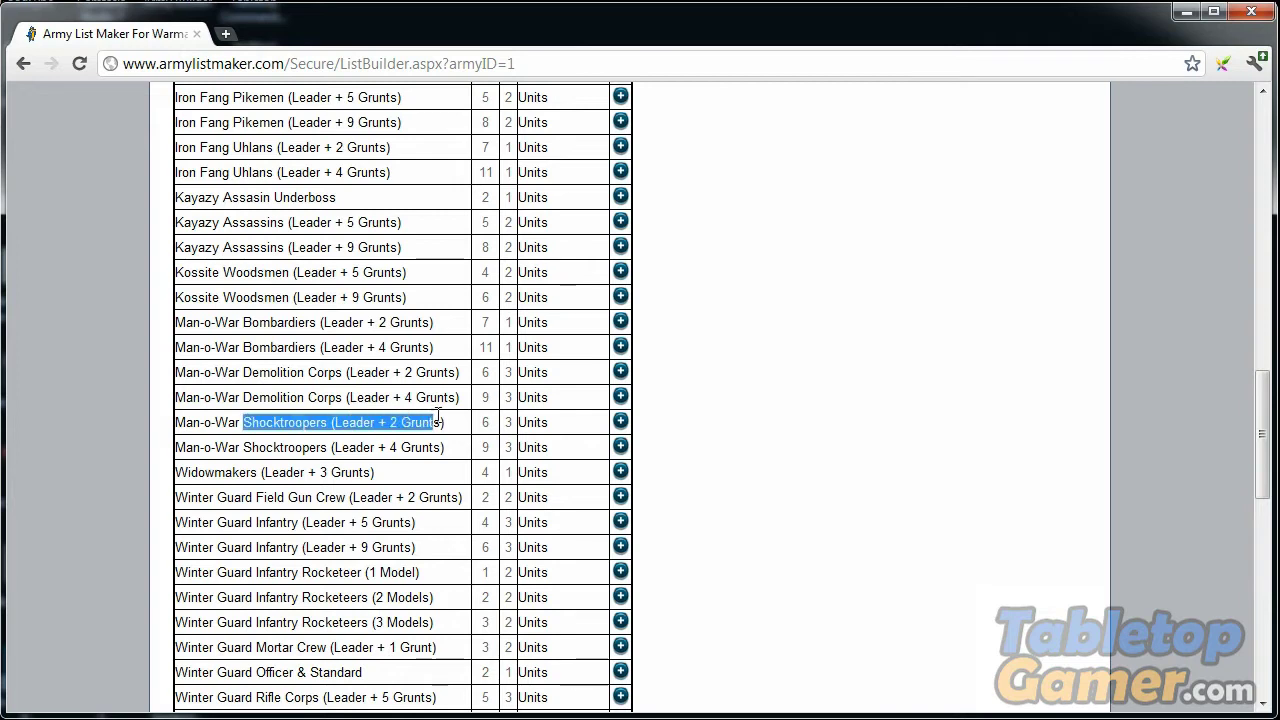
pyautogui.click(381, 417)
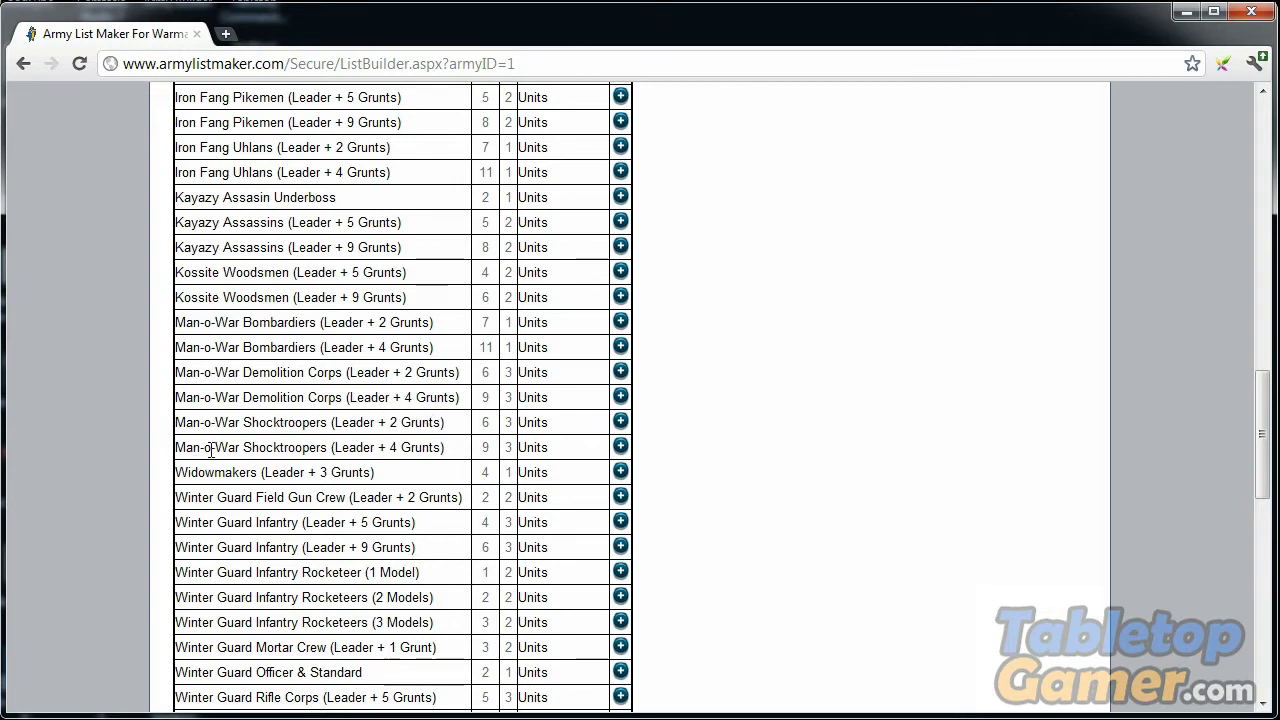
pyautogui.click(513, 446)
pyautogui.moveTo(447, 458); pyautogui.dragTo(333, 447)
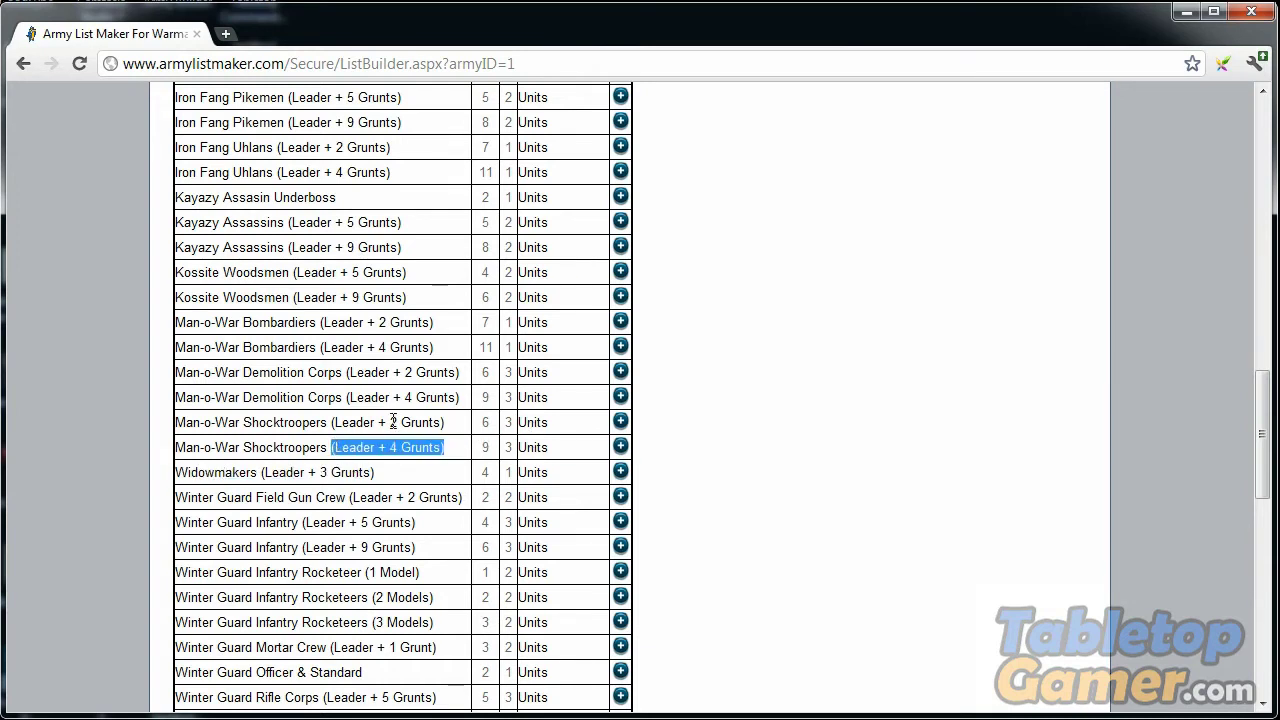
pyautogui.click(621, 424)
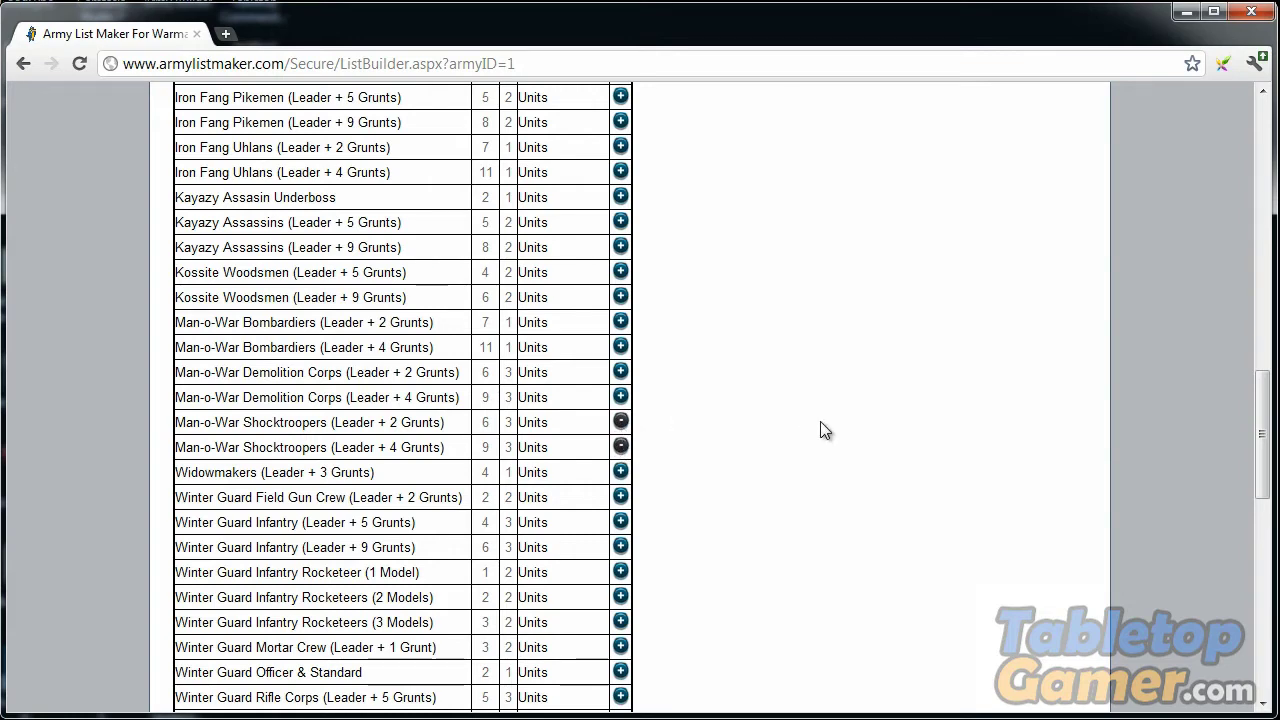
pyautogui.scroll(5, 820, 430)
pyautogui.scroll(6, 820, 430)
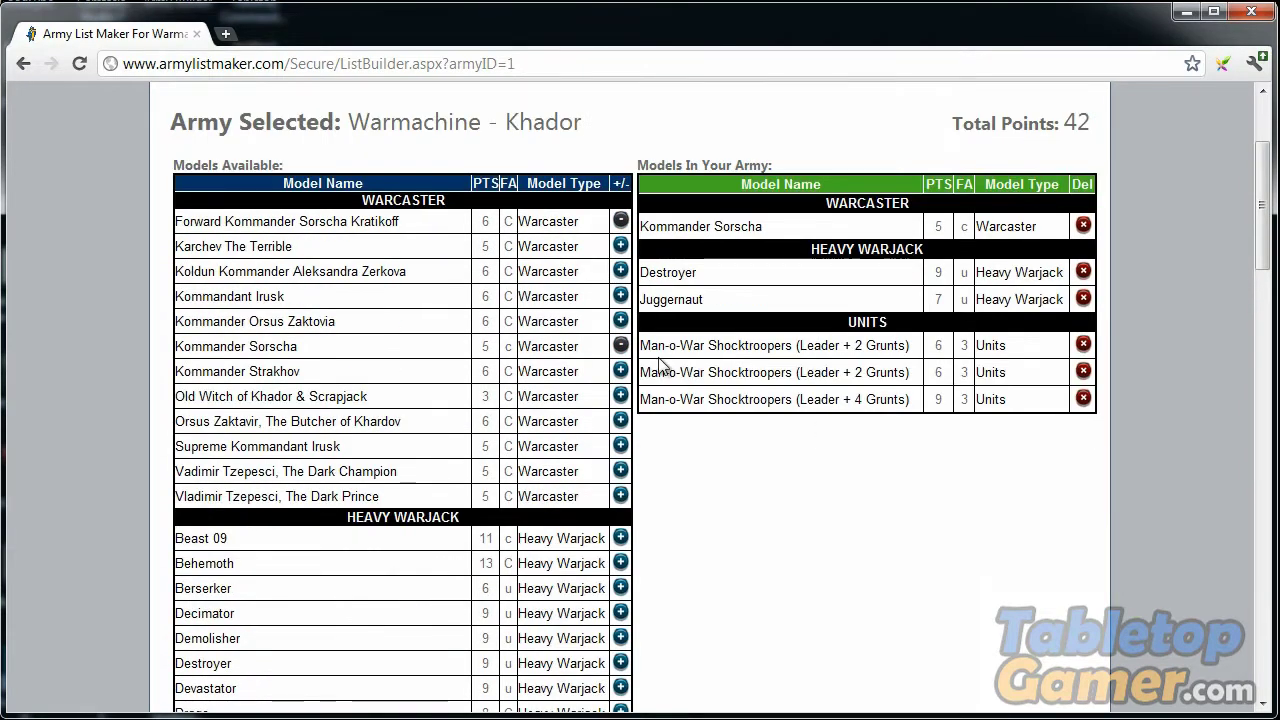
pyautogui.moveTo(676, 345); pyautogui.dragTo(864, 372)
pyautogui.click(787, 353)
# Add the solo Kovnik Jozef Grigorovich to the Khador army
pyautogui.scroll(-13, 882, 421)
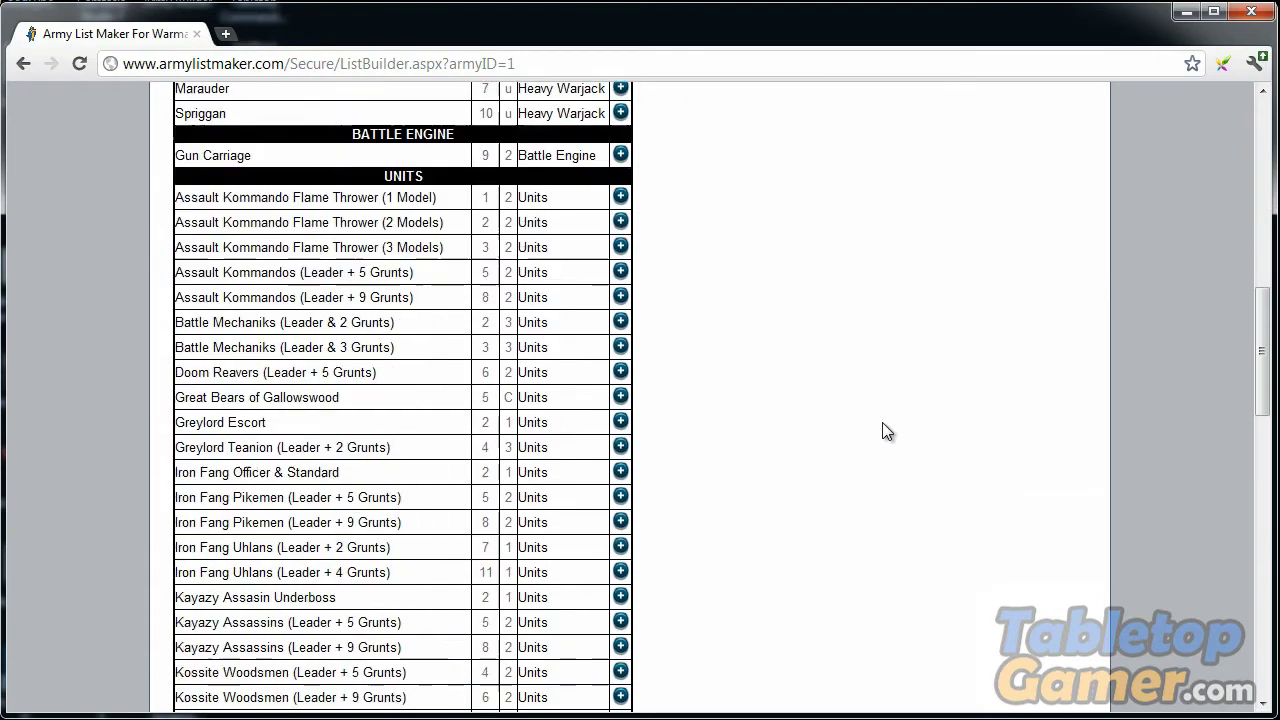
pyautogui.scroll(-4, 884, 431)
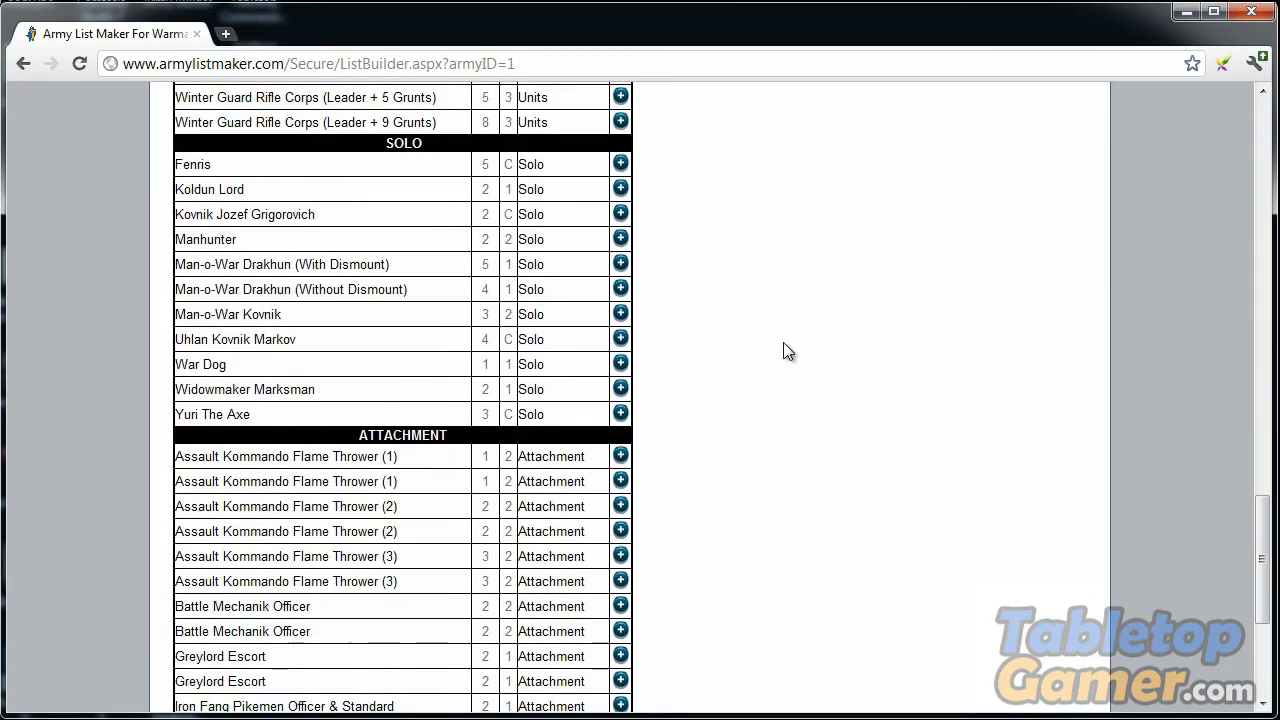
pyautogui.click(620, 213)
pyautogui.scroll(-1, 414, 452)
pyautogui.scroll(-3, 414, 452)
pyautogui.scroll(20, 780, 453)
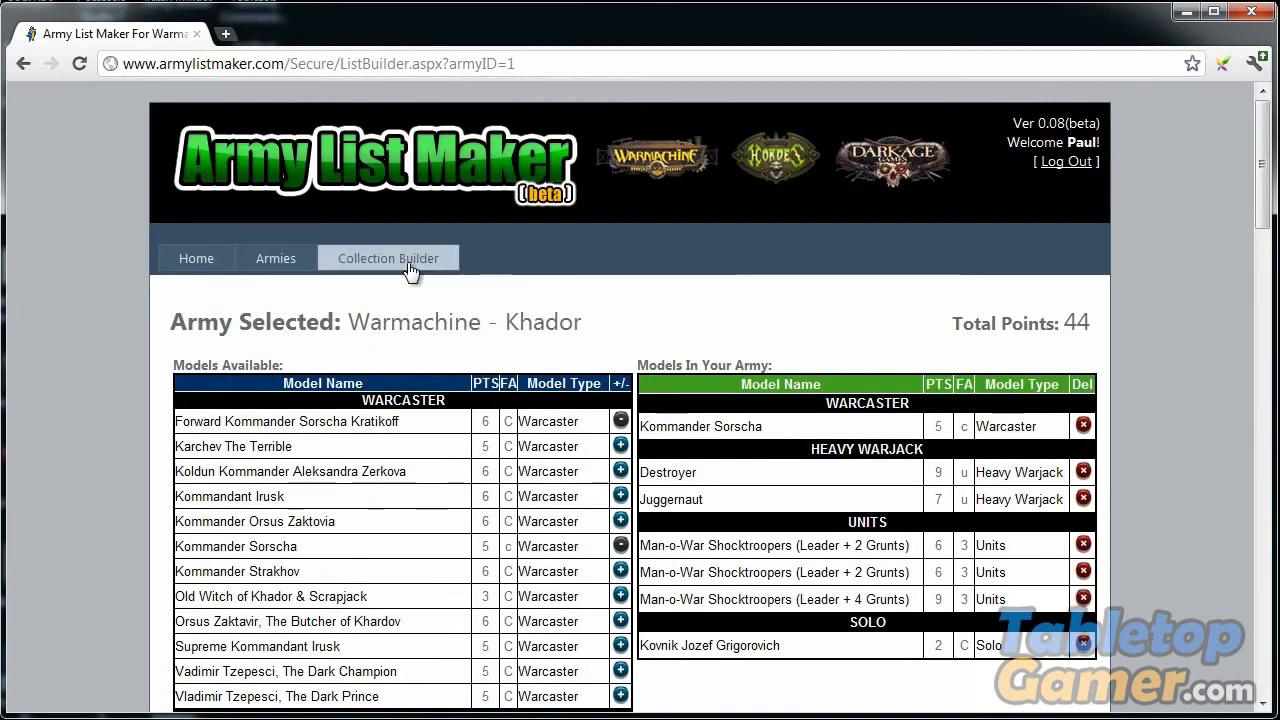
# Add a Hordes - Legion of Everblight army, look through its available models in the list builder, and return to the armies overview
pyautogui.click(280, 265)
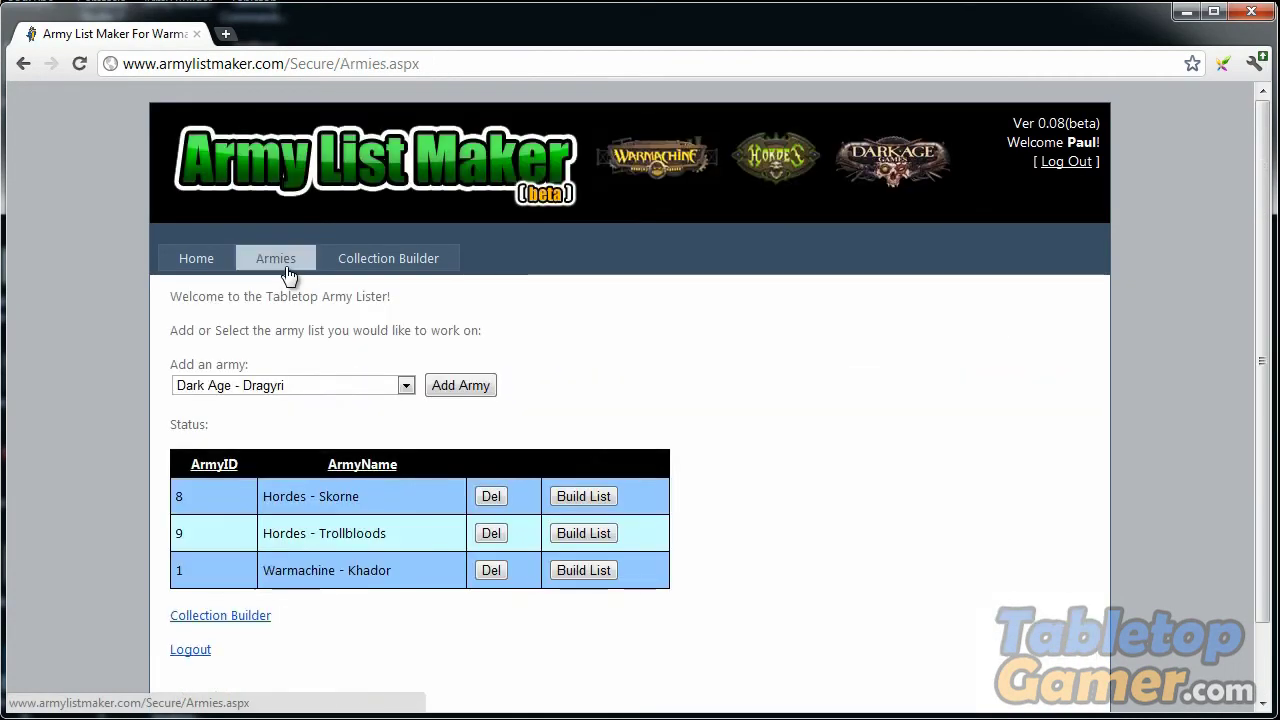
pyautogui.click(310, 385)
pyautogui.click(288, 437)
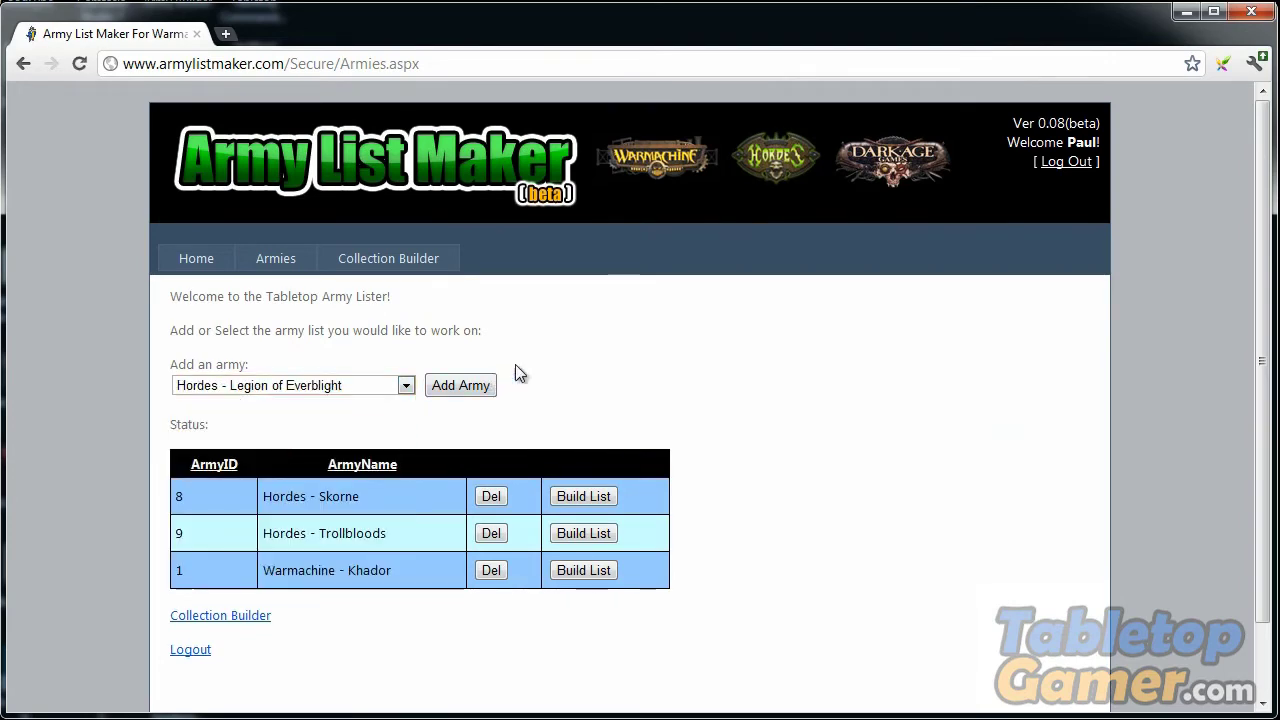
pyautogui.click(455, 386)
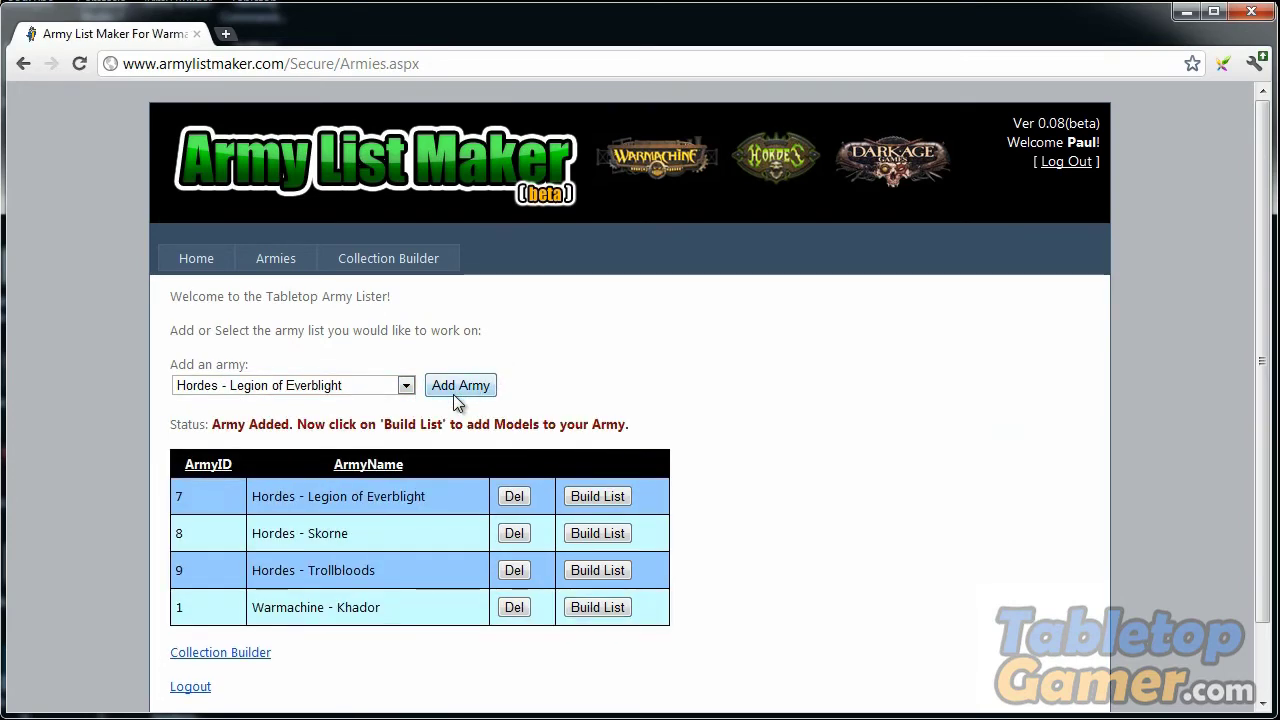
pyautogui.click(604, 500)
pyautogui.scroll(-14, 620, 488)
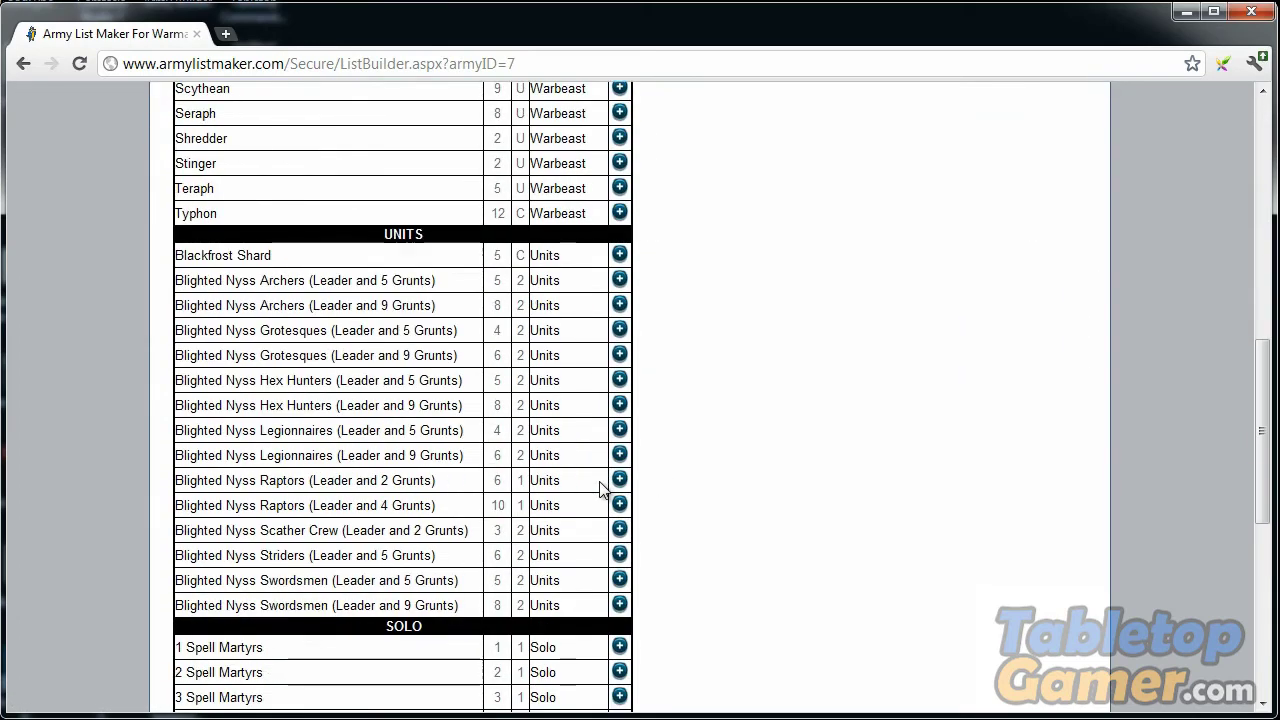
pyautogui.scroll(15, 603, 490)
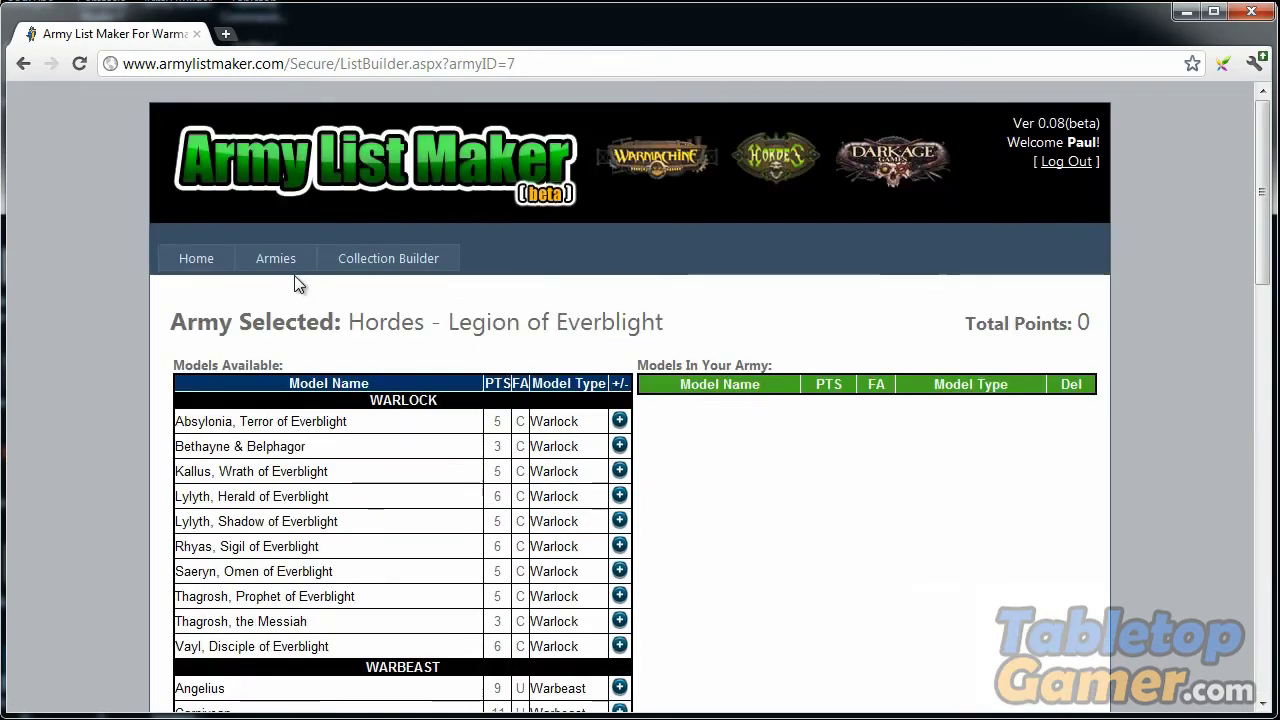
pyautogui.click(298, 265)
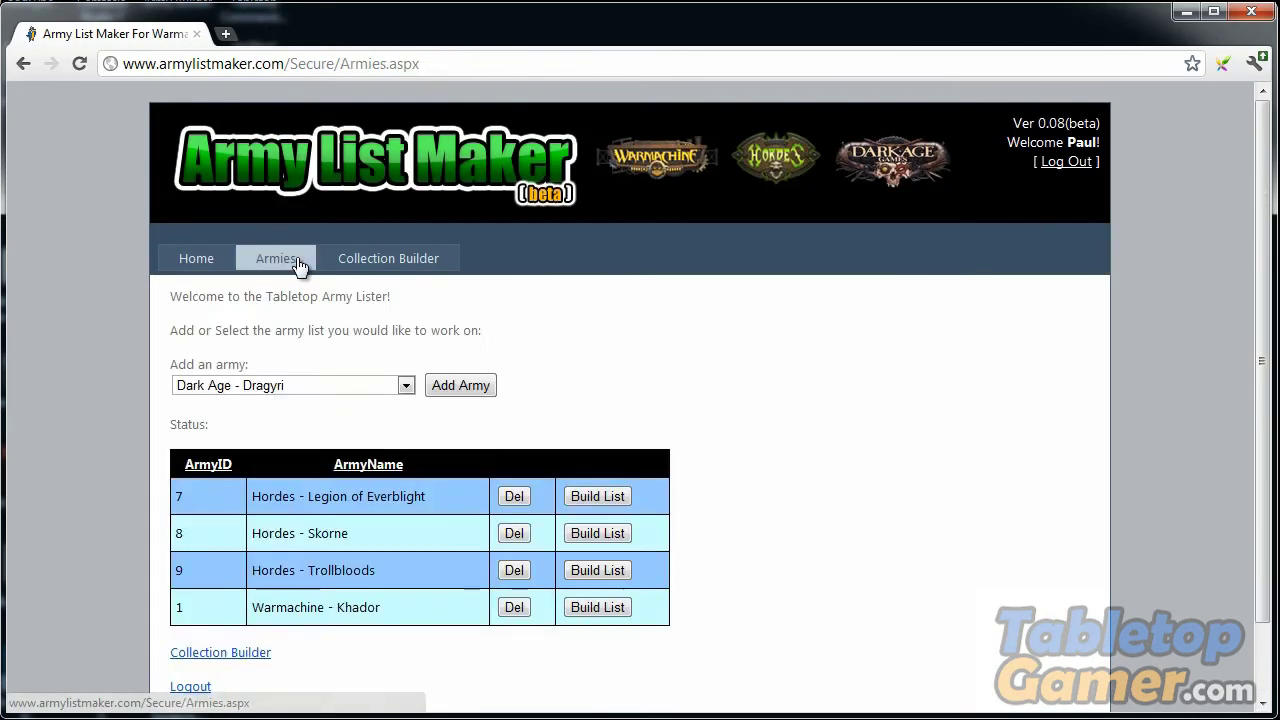
# Open the Collection Builder and select the Warmachine - Khador army
pyautogui.click(388, 262)
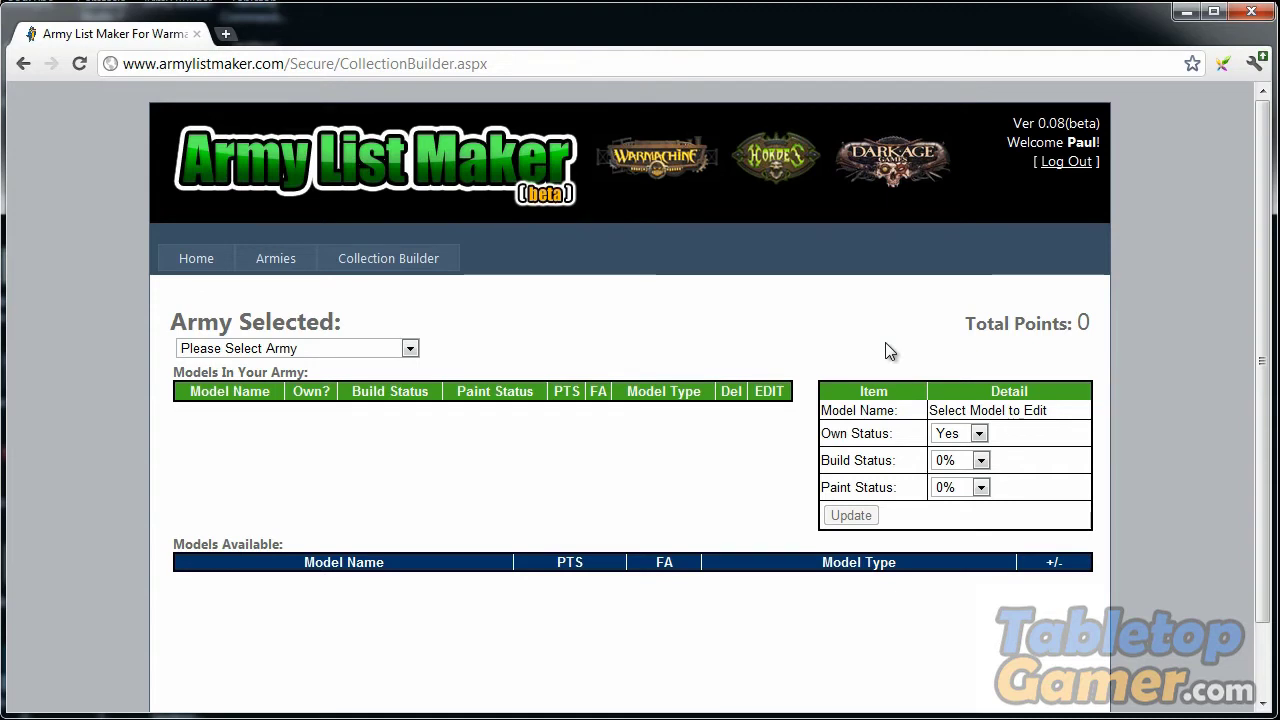
pyautogui.click(357, 350)
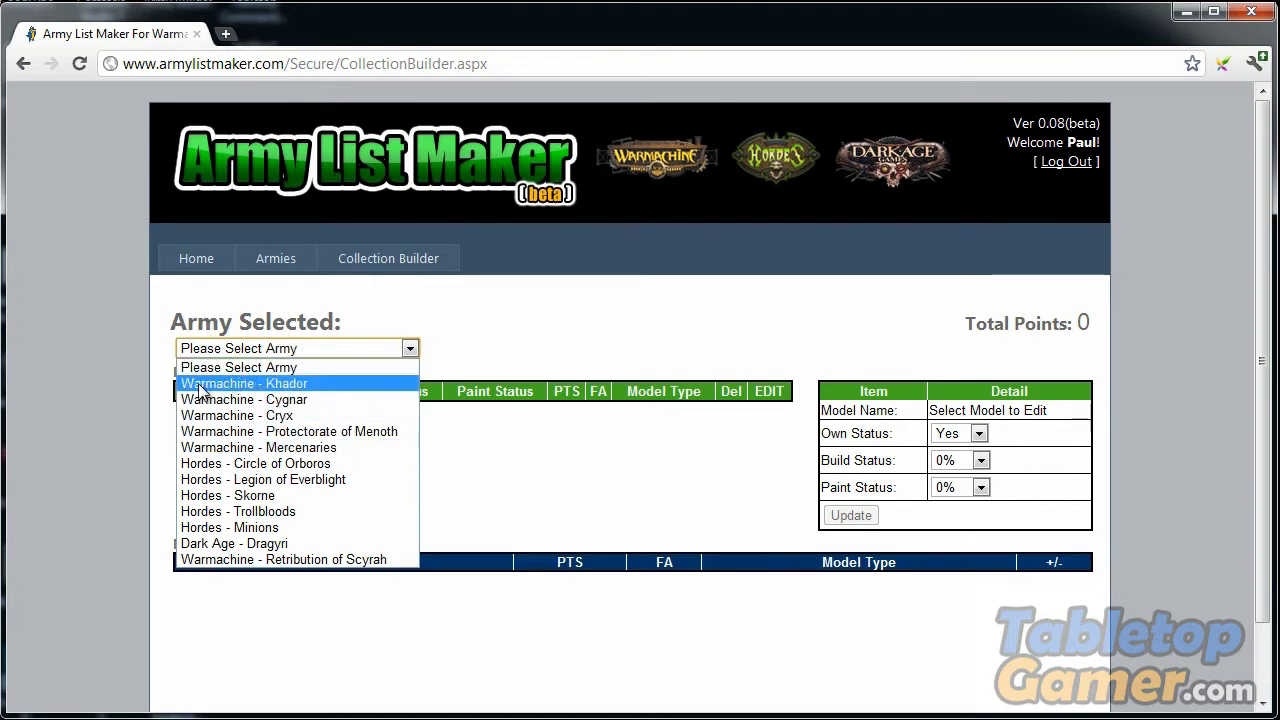
pyautogui.click(244, 385)
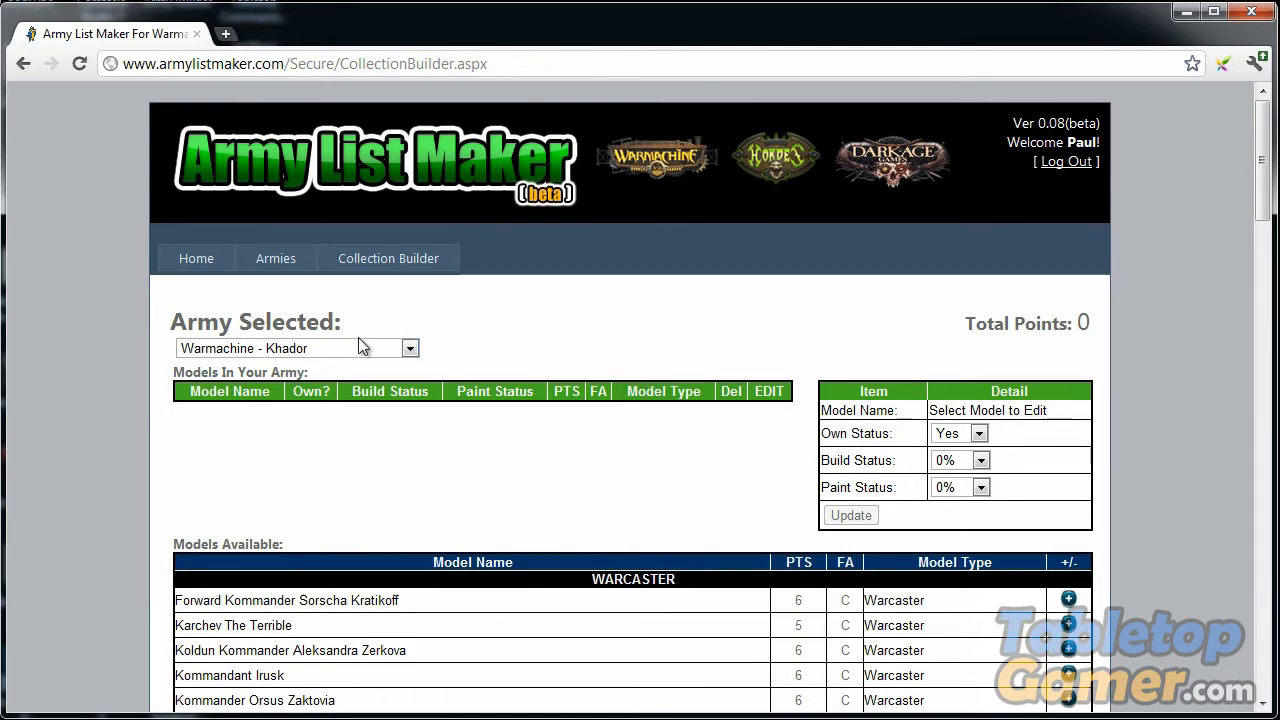
# Add the warcaster Kommander Sorscha to the Khador collection and check its entry among the owned models
pyautogui.scroll(-2, 665, 346)
pyautogui.scroll(-5, 576, 364)
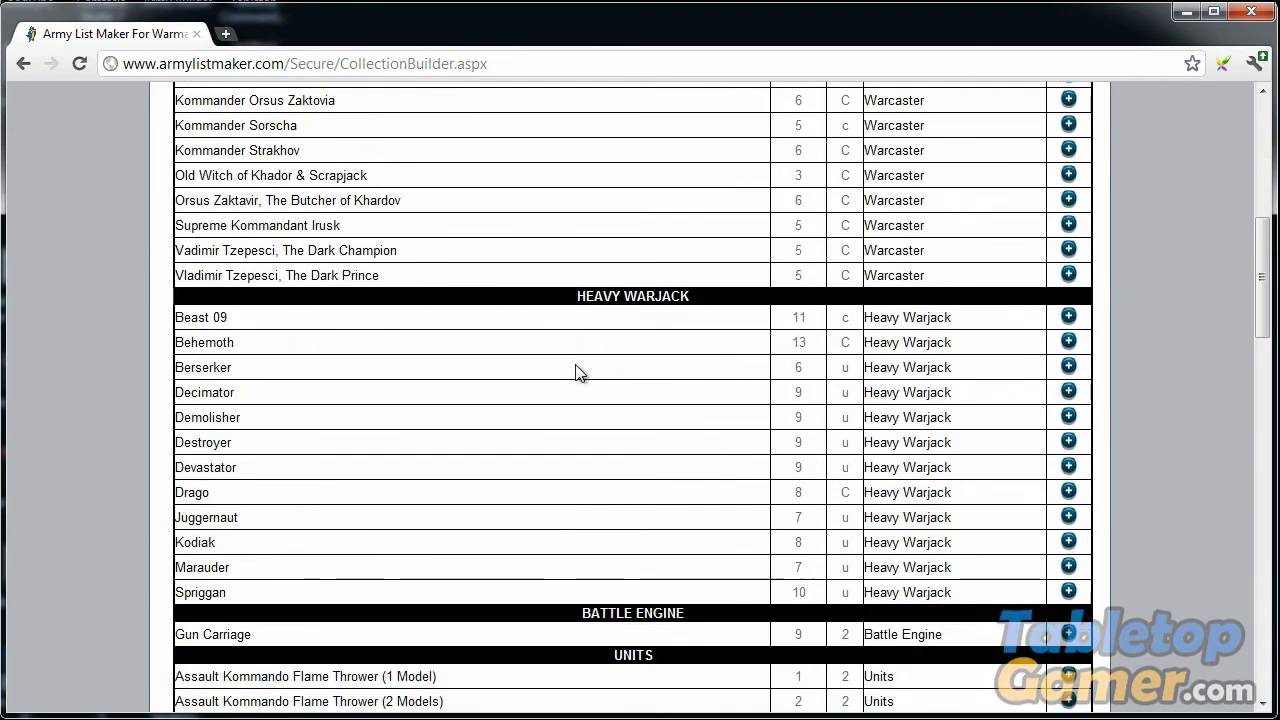
pyautogui.scroll(4, 576, 364)
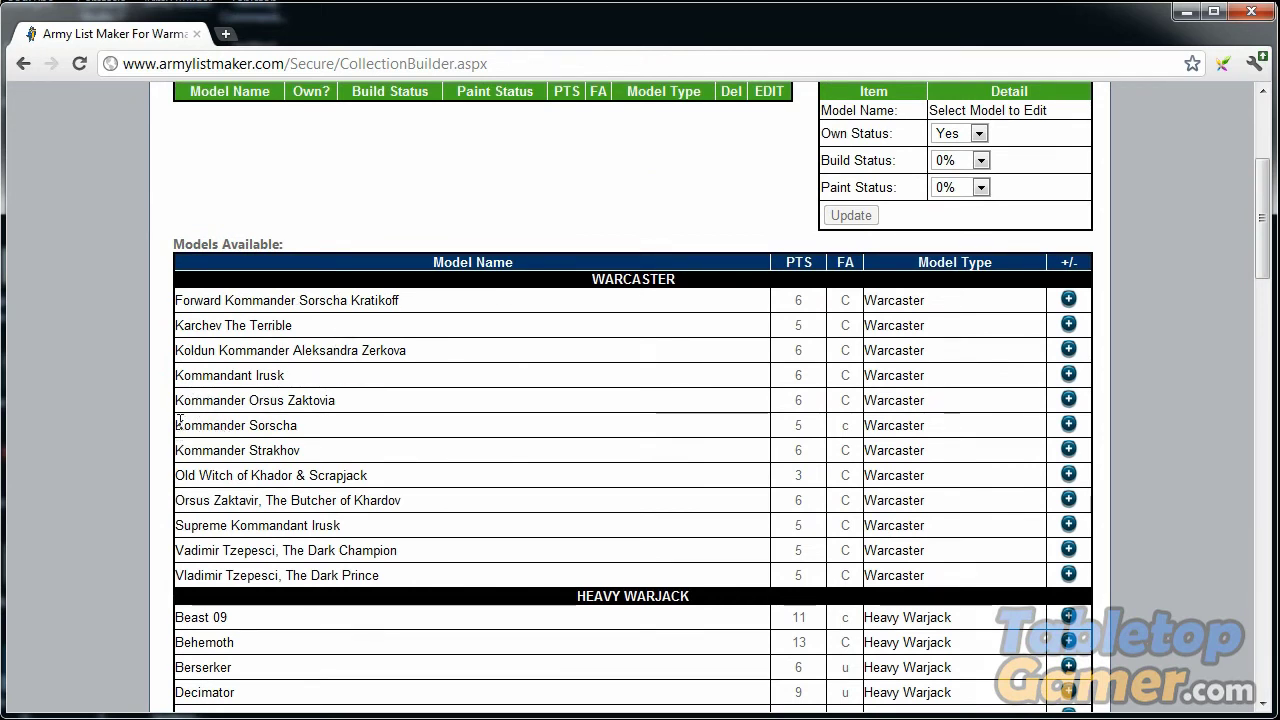
pyautogui.moveTo(177, 424); pyautogui.dragTo(346, 410)
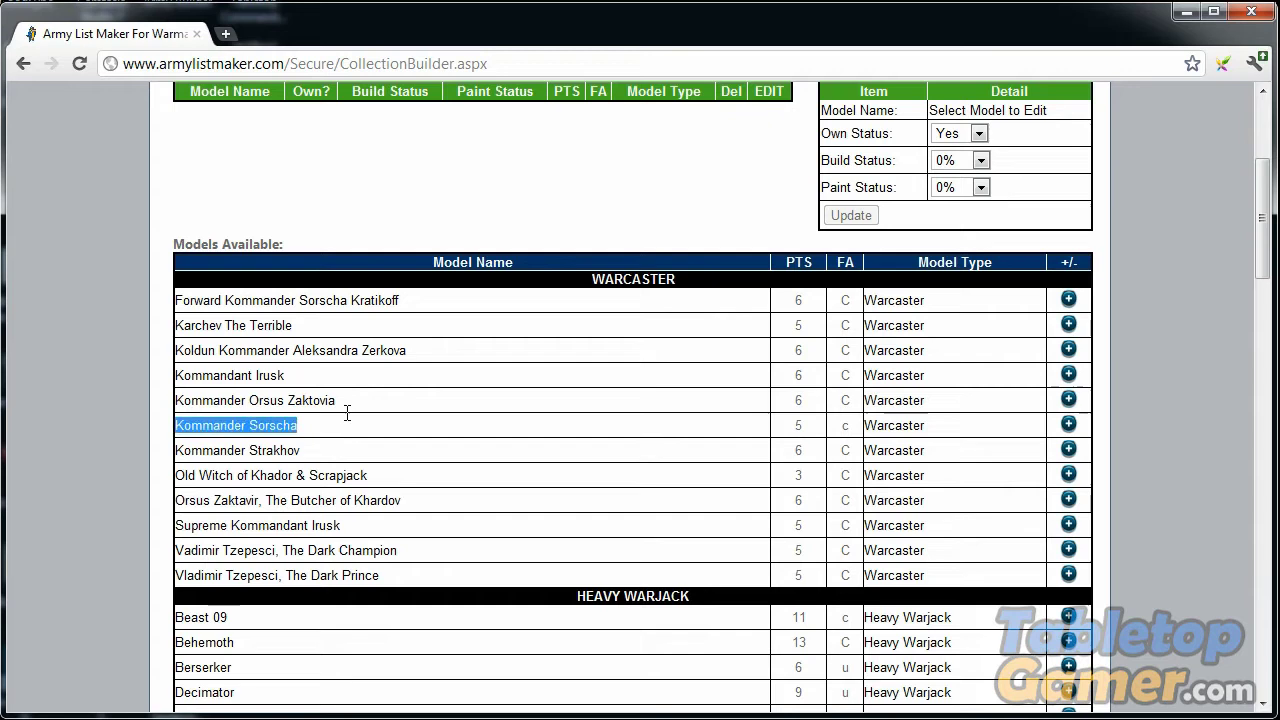
pyautogui.click(1068, 425)
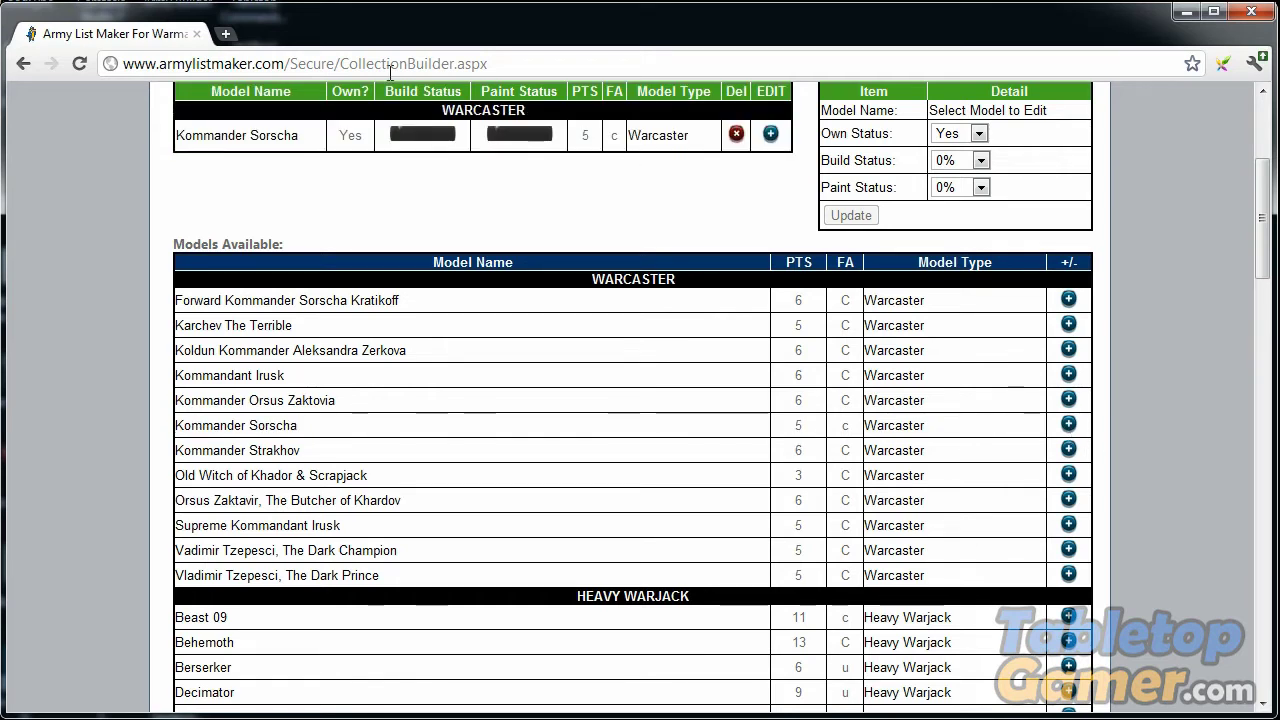
pyautogui.scroll(2, 682, 303)
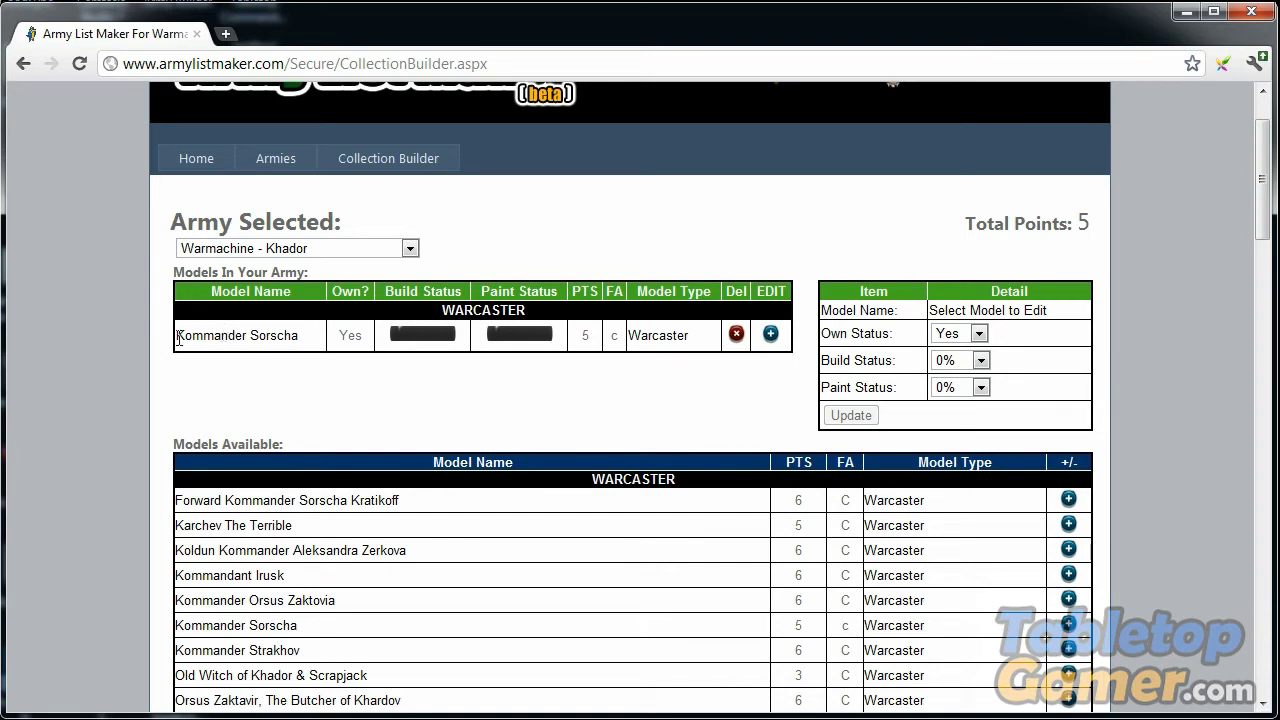
pyautogui.moveTo(178, 338); pyautogui.dragTo(296, 331)
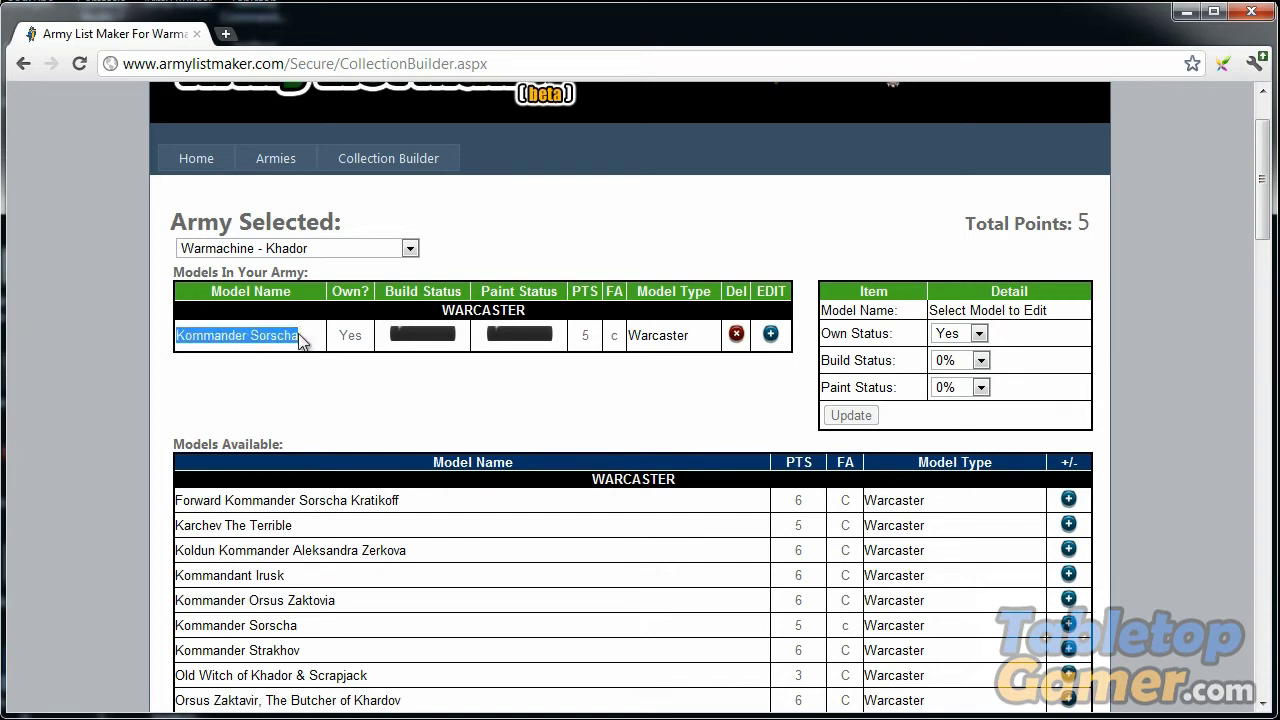
# Add a second Kommander Sorscha warcaster from the available models to the Khador collection
pyautogui.click(299, 340)
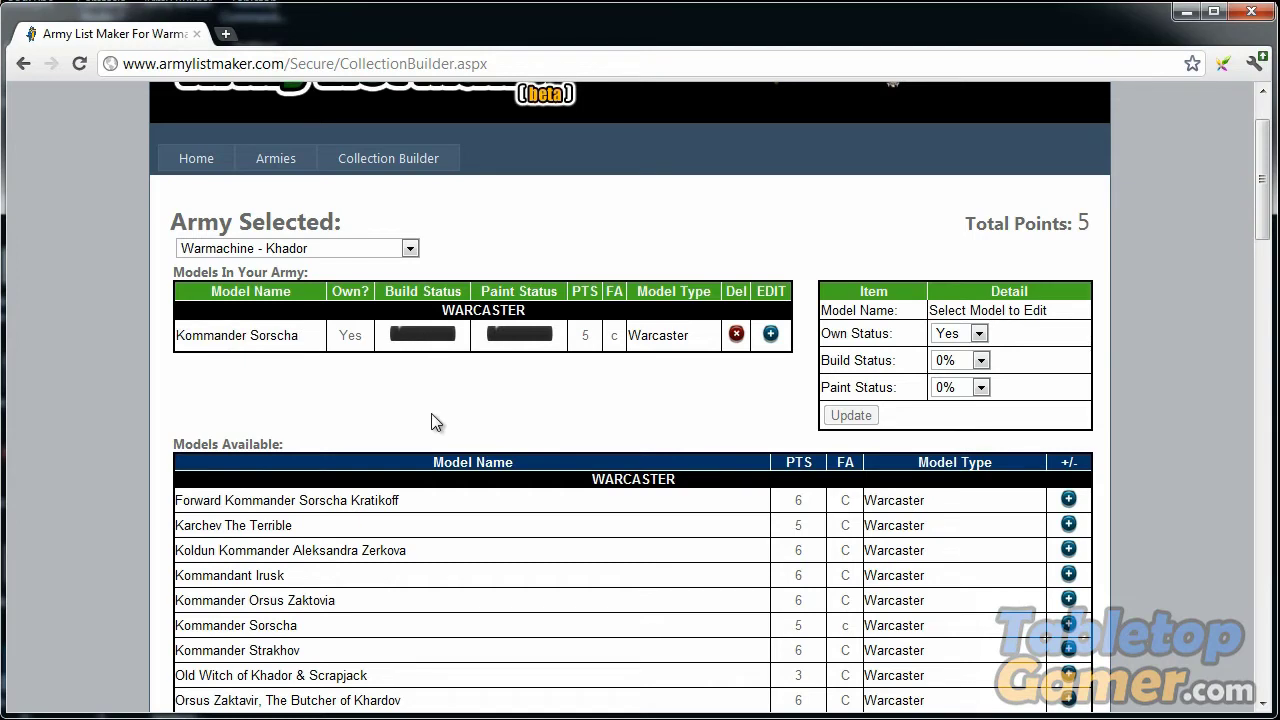
pyautogui.scroll(-1, 436, 421)
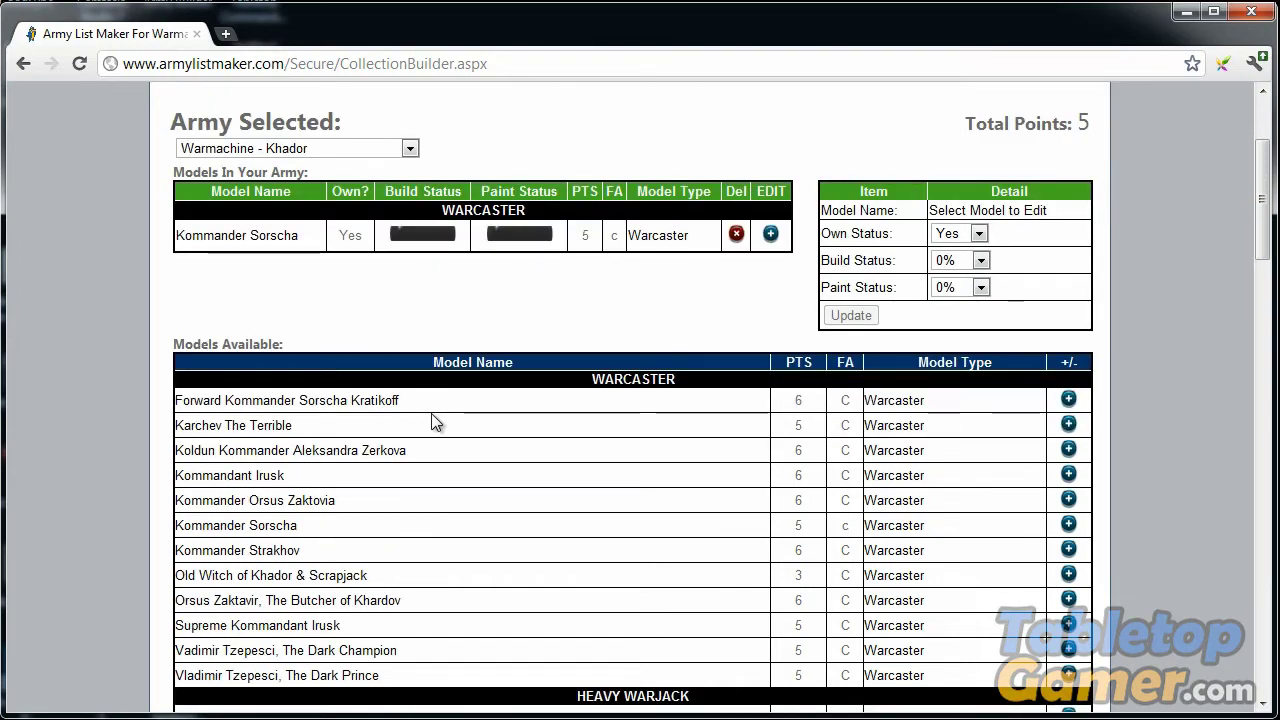
pyautogui.scroll(-1, 432, 422)
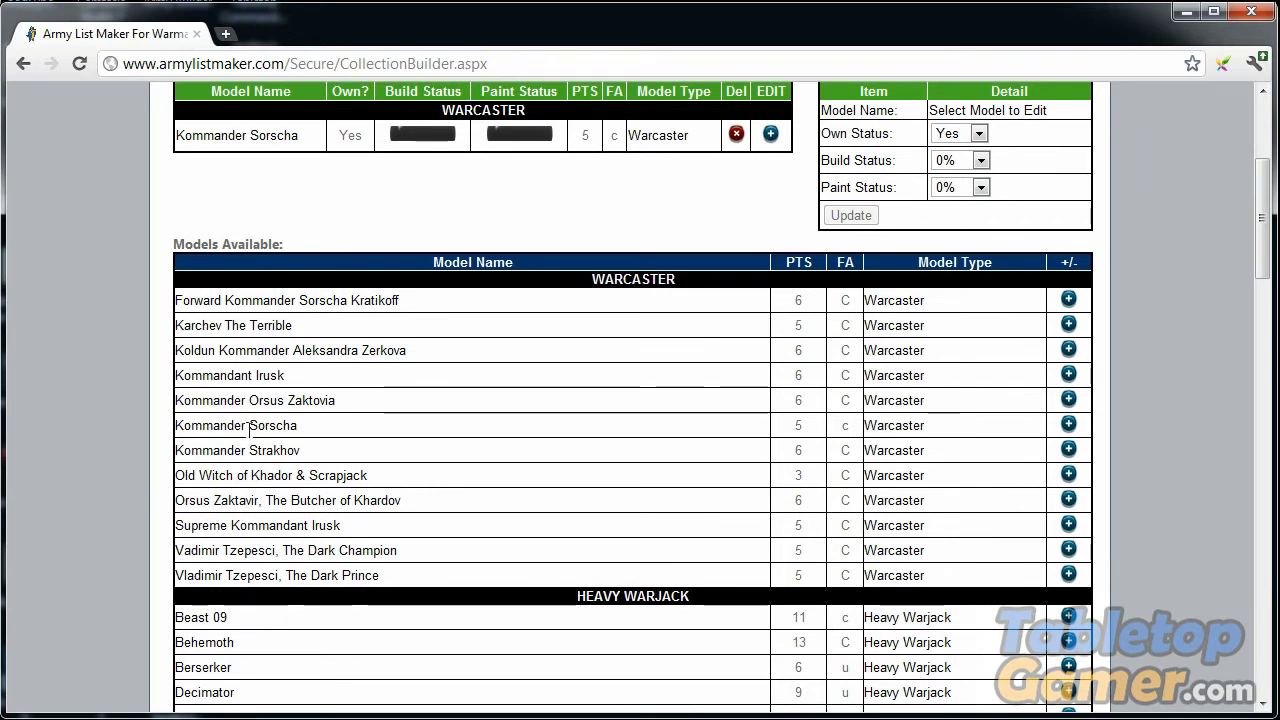
pyautogui.moveTo(178, 428); pyautogui.dragTo(316, 428)
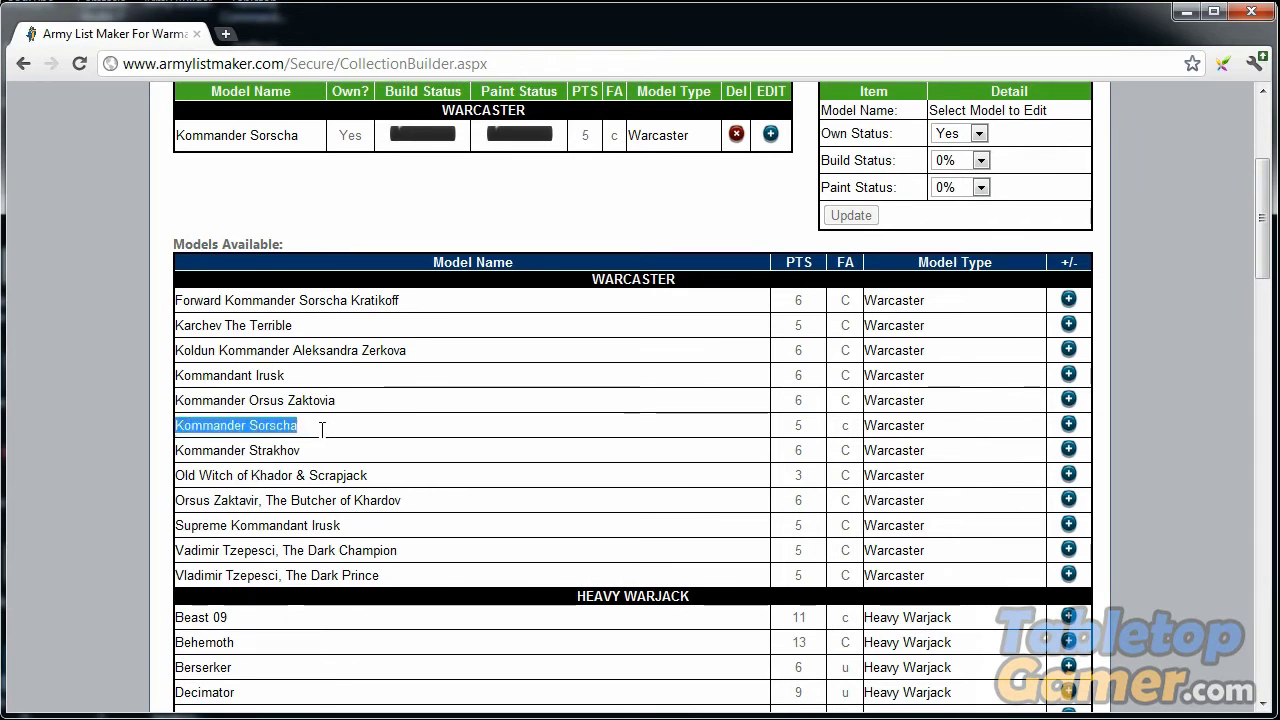
pyautogui.click(316, 428)
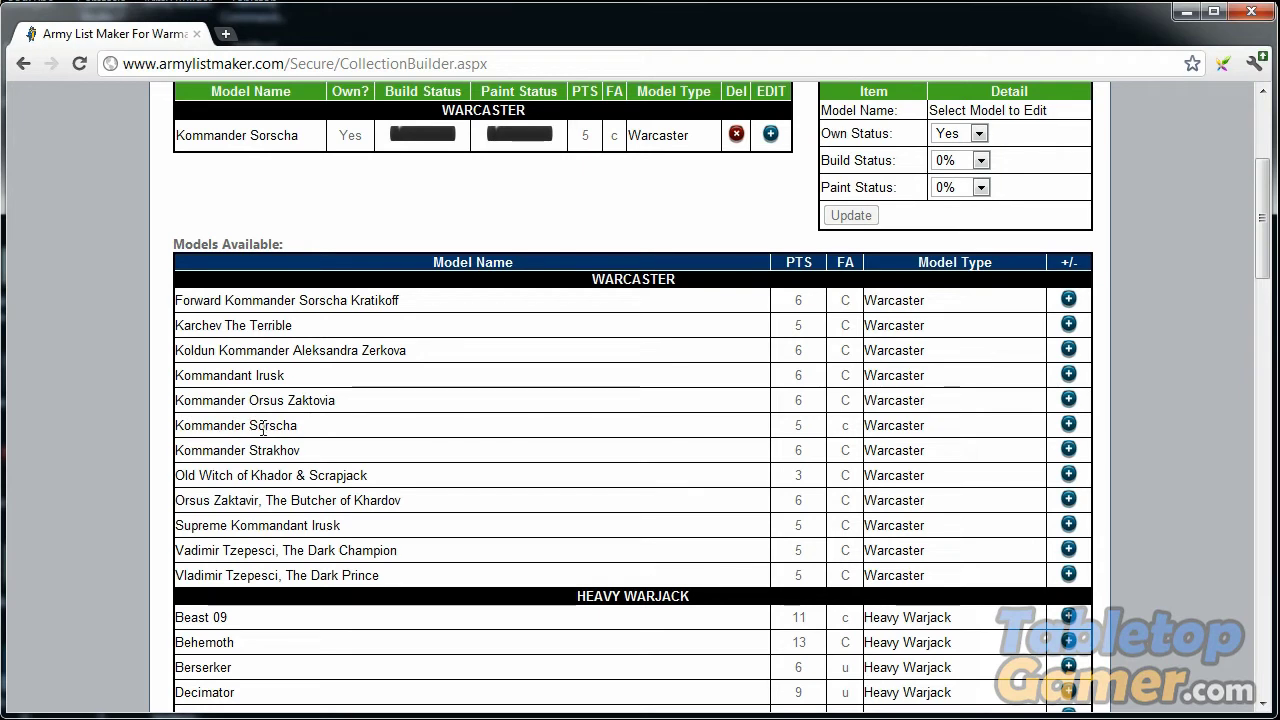
pyautogui.click(1068, 424)
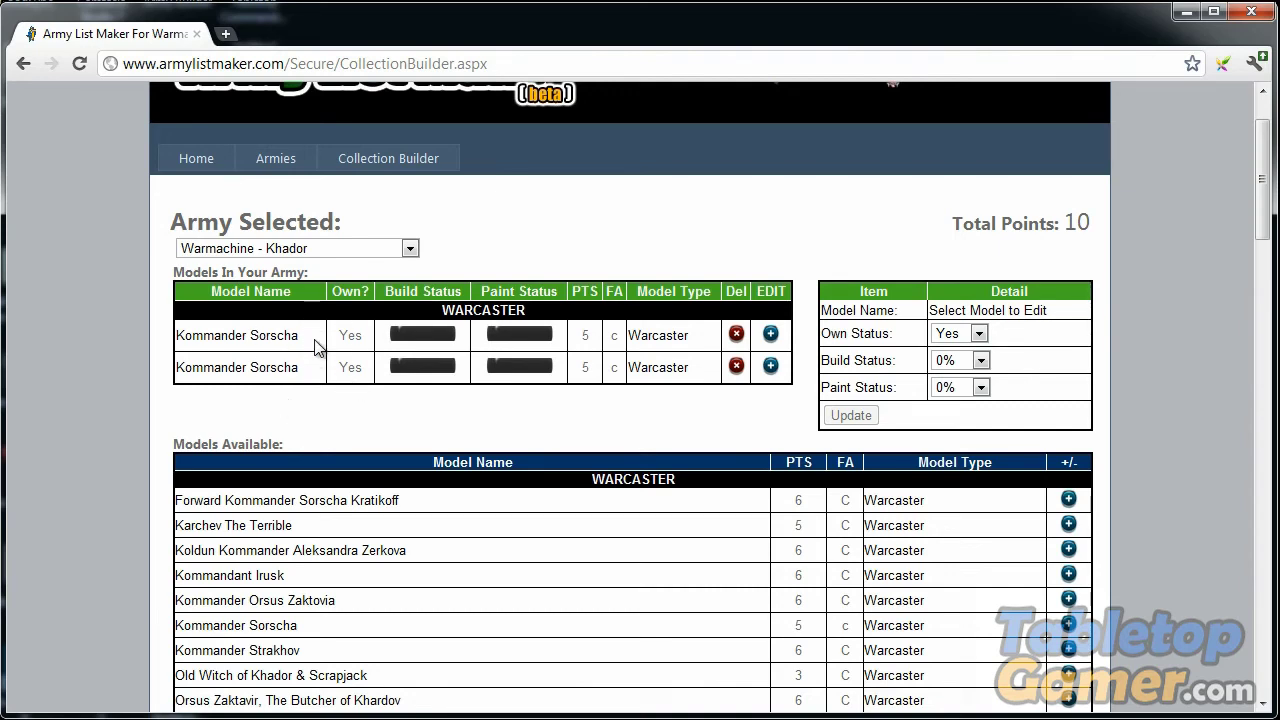
# Add two Destroyer and two Juggernaut heavy warjacks to the Khador collection
pyautogui.scroll(-5, 318, 350)
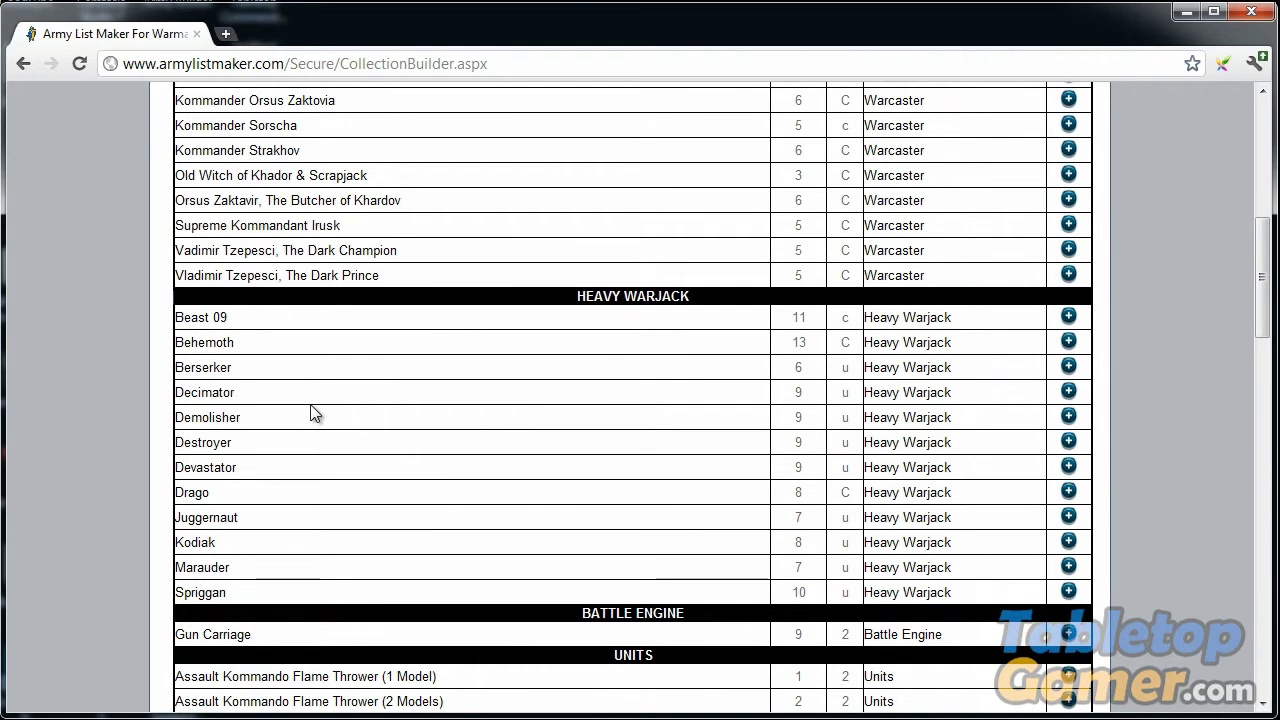
pyautogui.click(1068, 443)
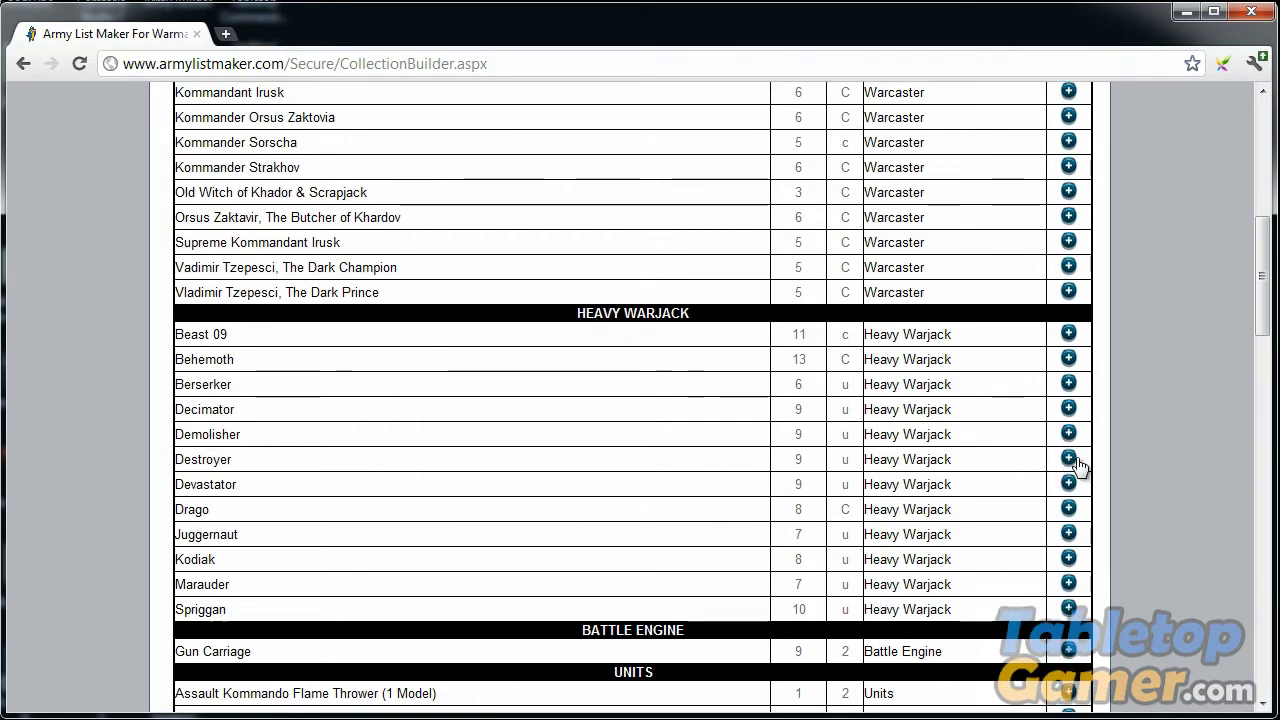
pyautogui.scroll(-2, 600, 440)
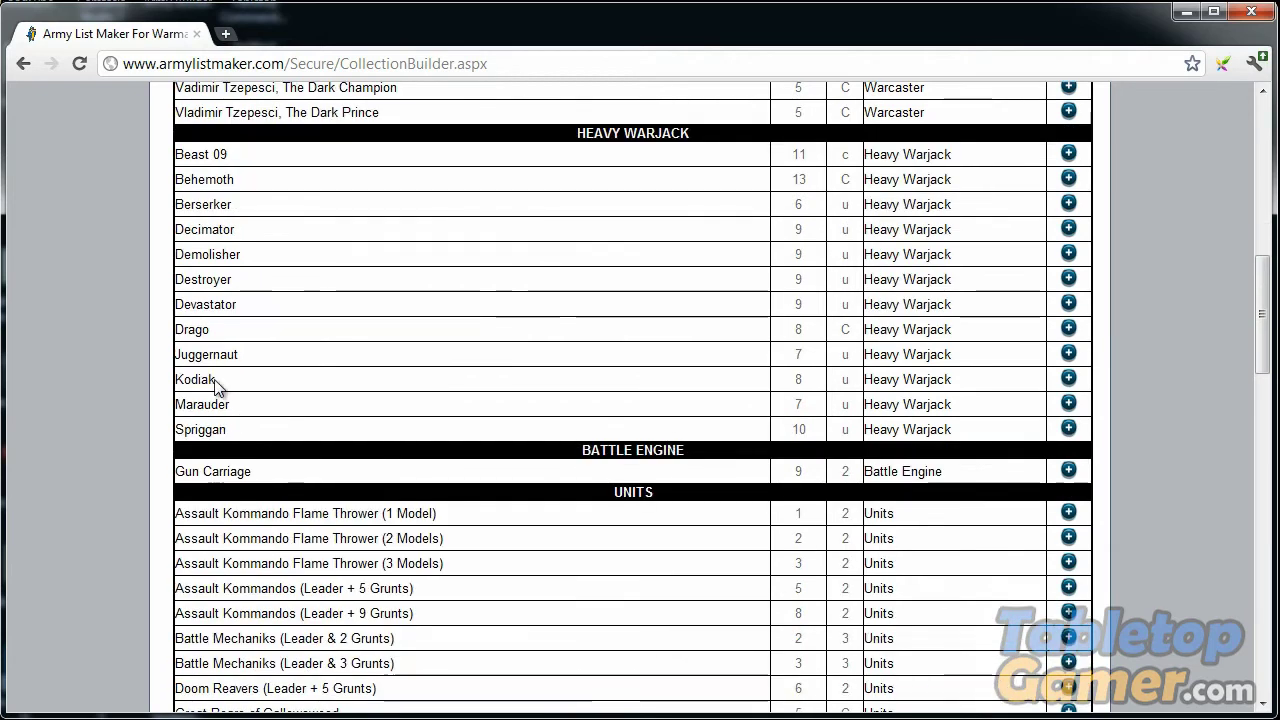
pyautogui.click(1069, 355)
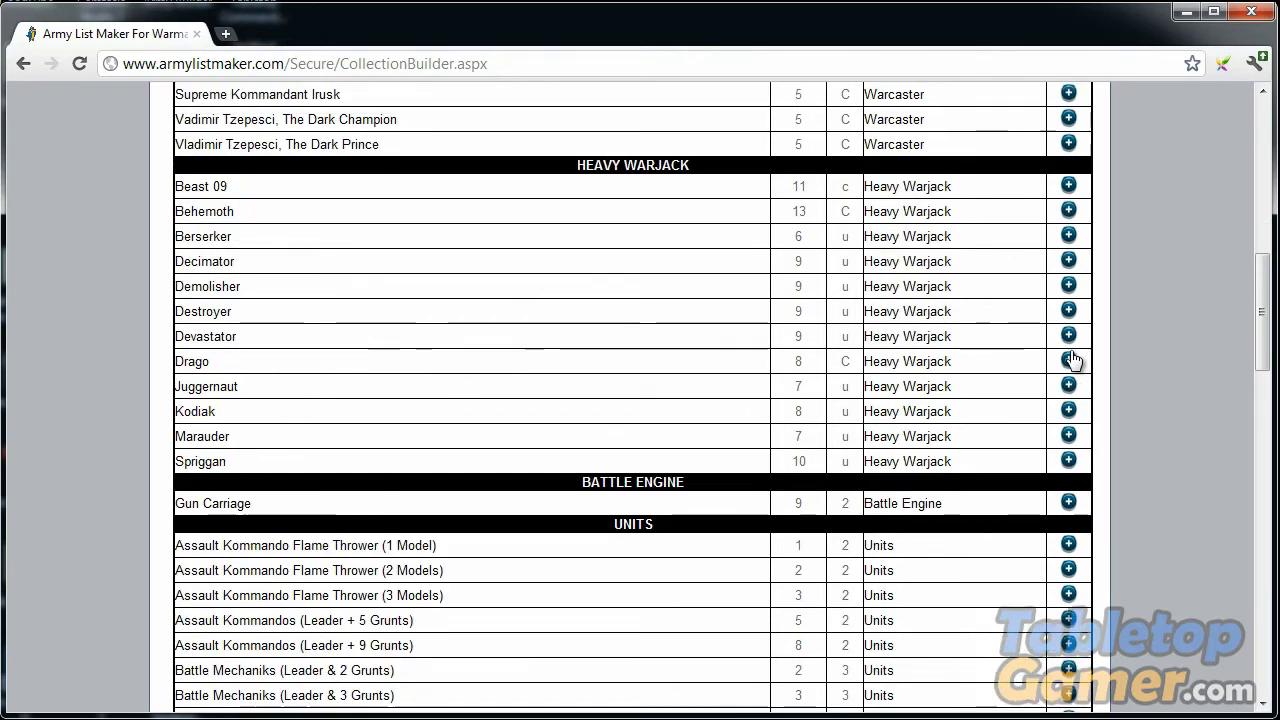
pyautogui.click(1071, 388)
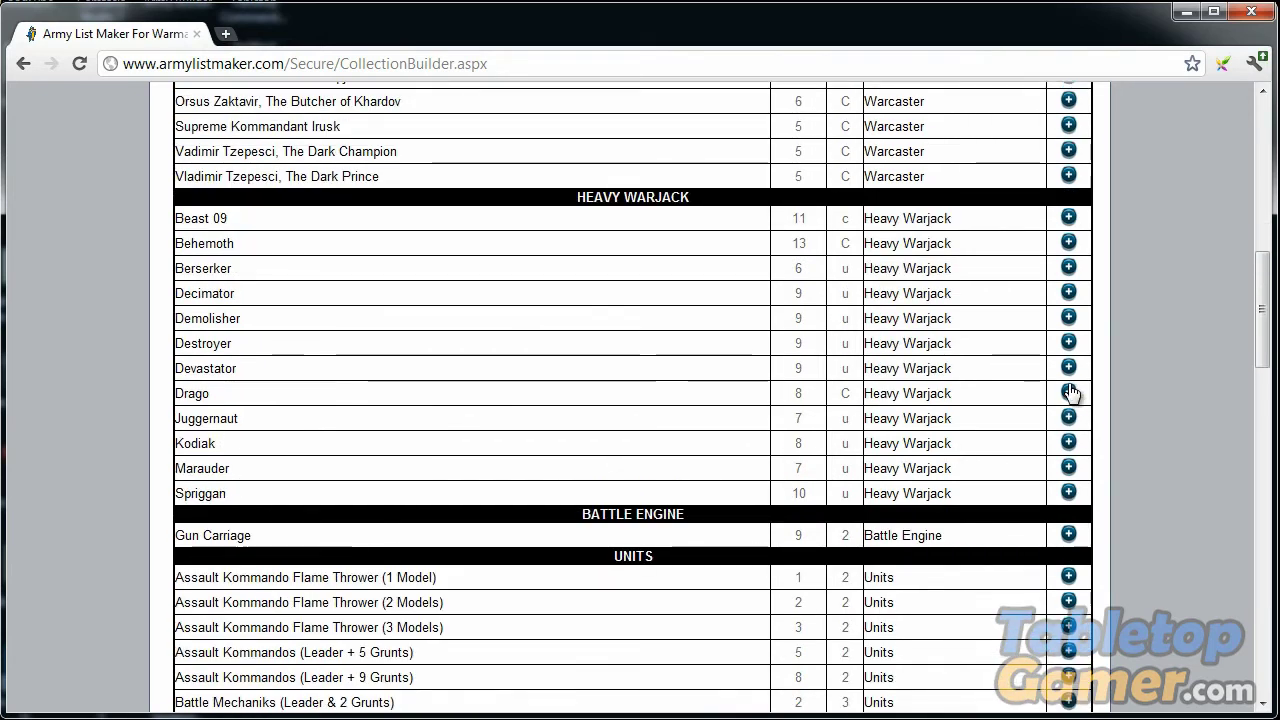
# Add the unit Man-o-War Shocktroopers (Leader + 4 Grunts) to the collection and return to the list of owned models
pyautogui.scroll(-8, 500, 410)
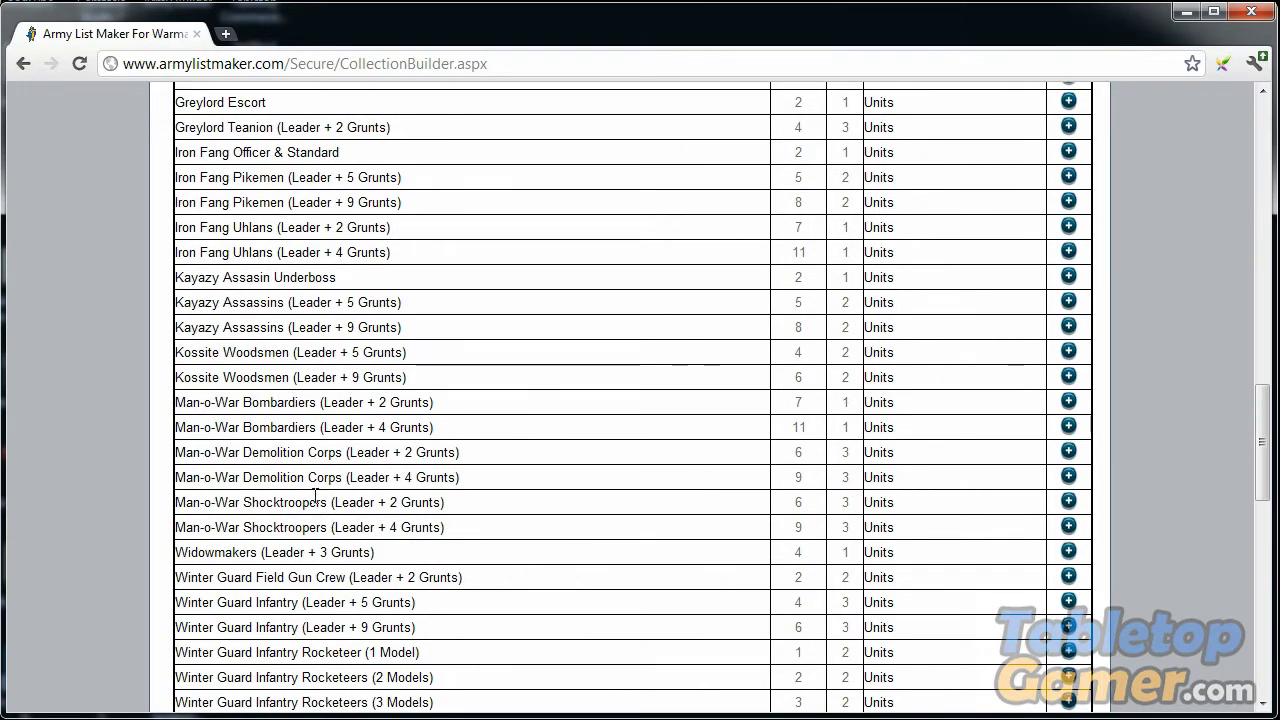
pyautogui.click(1069, 527)
pyautogui.scroll(8, 1106, 528)
pyautogui.scroll(8, 1106, 528)
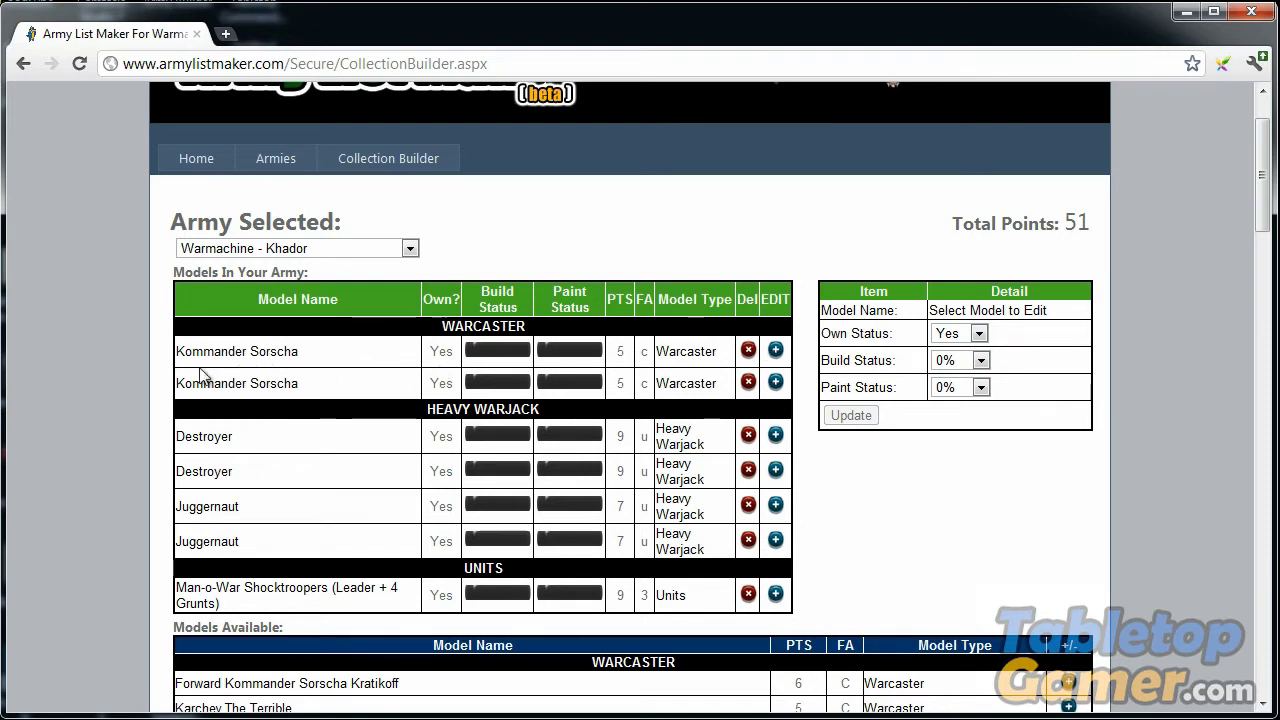
# Open the first Kommander Sorscha entry in the collection for editing
pyautogui.moveTo(185, 348); pyautogui.dragTo(300, 354)
pyautogui.click(302, 364)
pyautogui.click(776, 350)
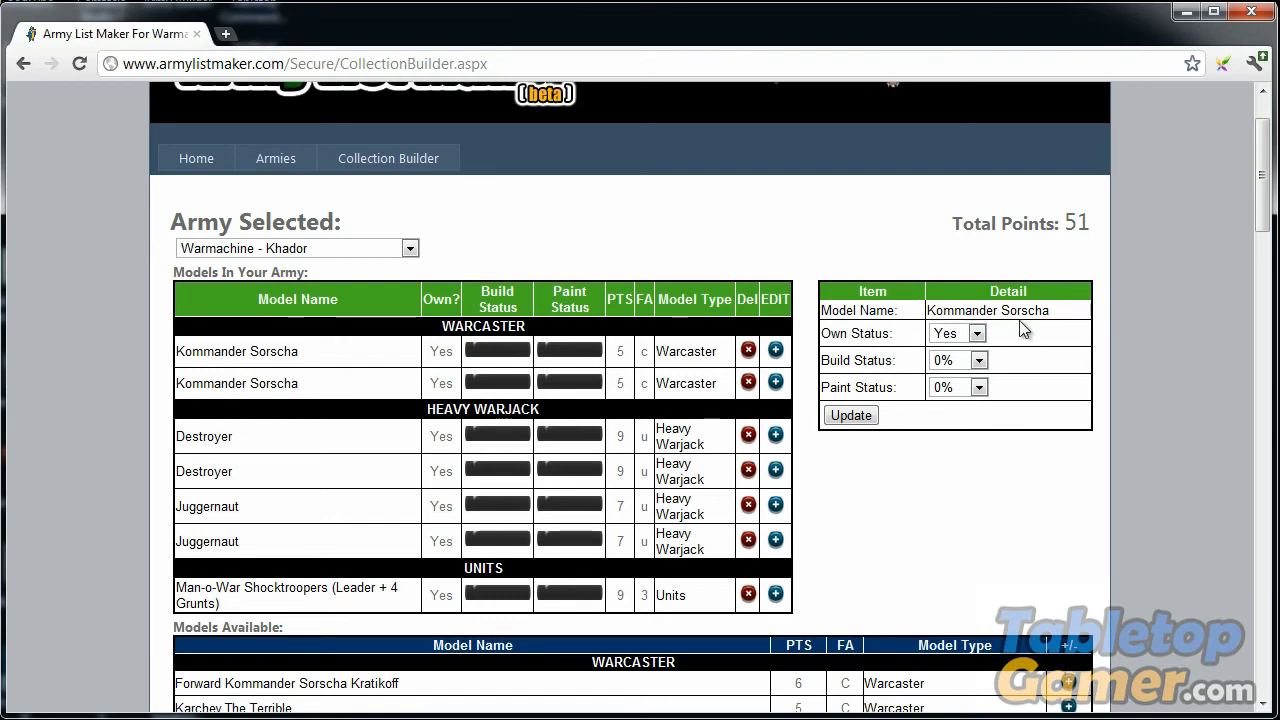
# Try the own status Want for the first Kommander Sorscha and return it to Yes
pyautogui.click(977, 333)
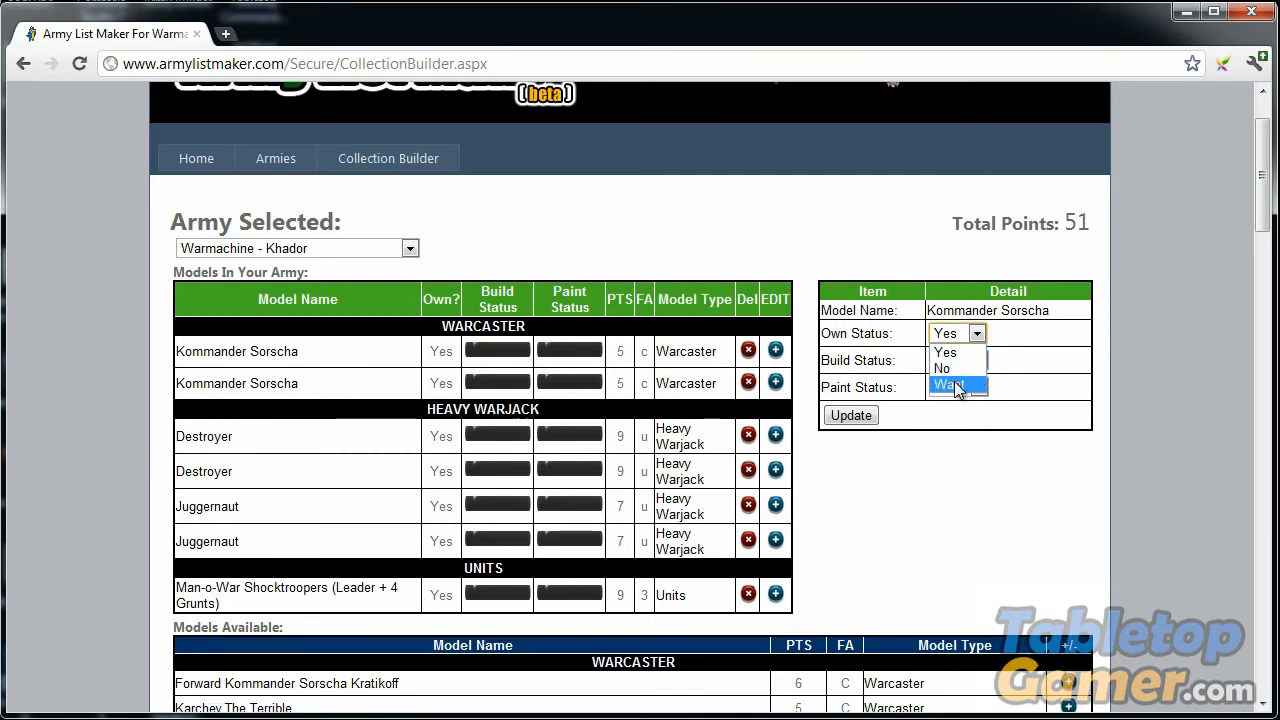
pyautogui.click(952, 385)
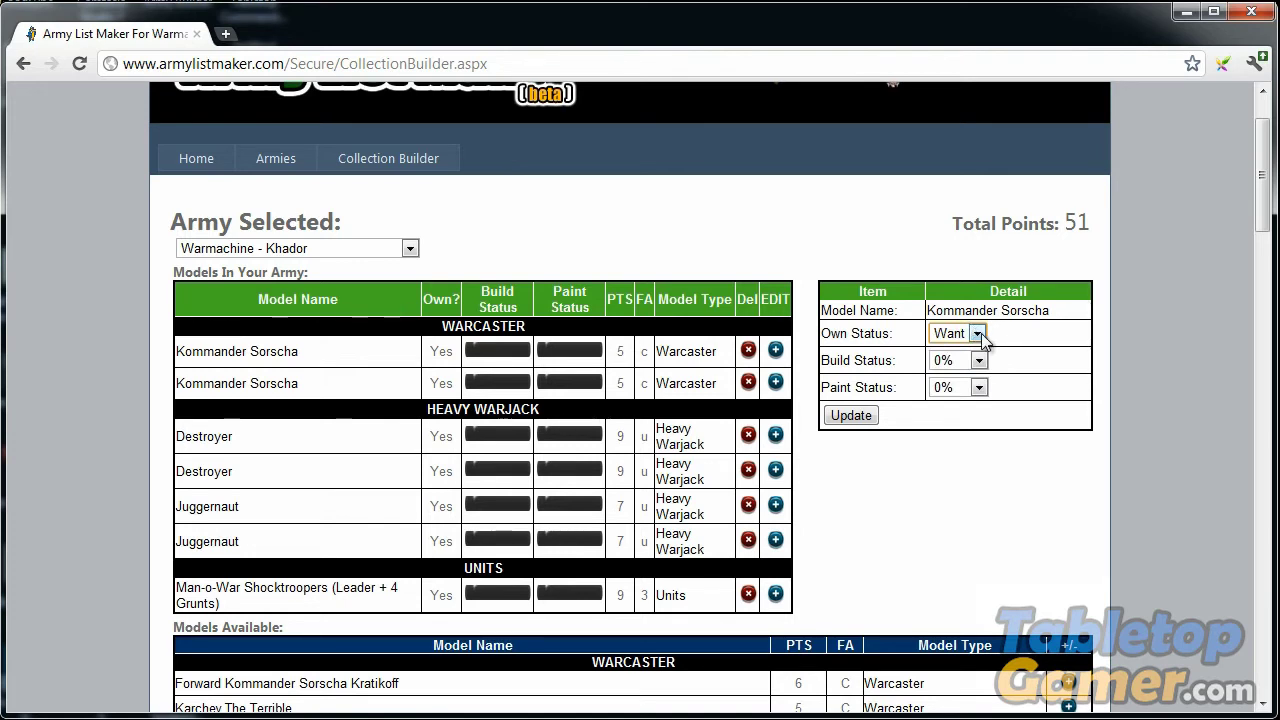
pyautogui.click(979, 337)
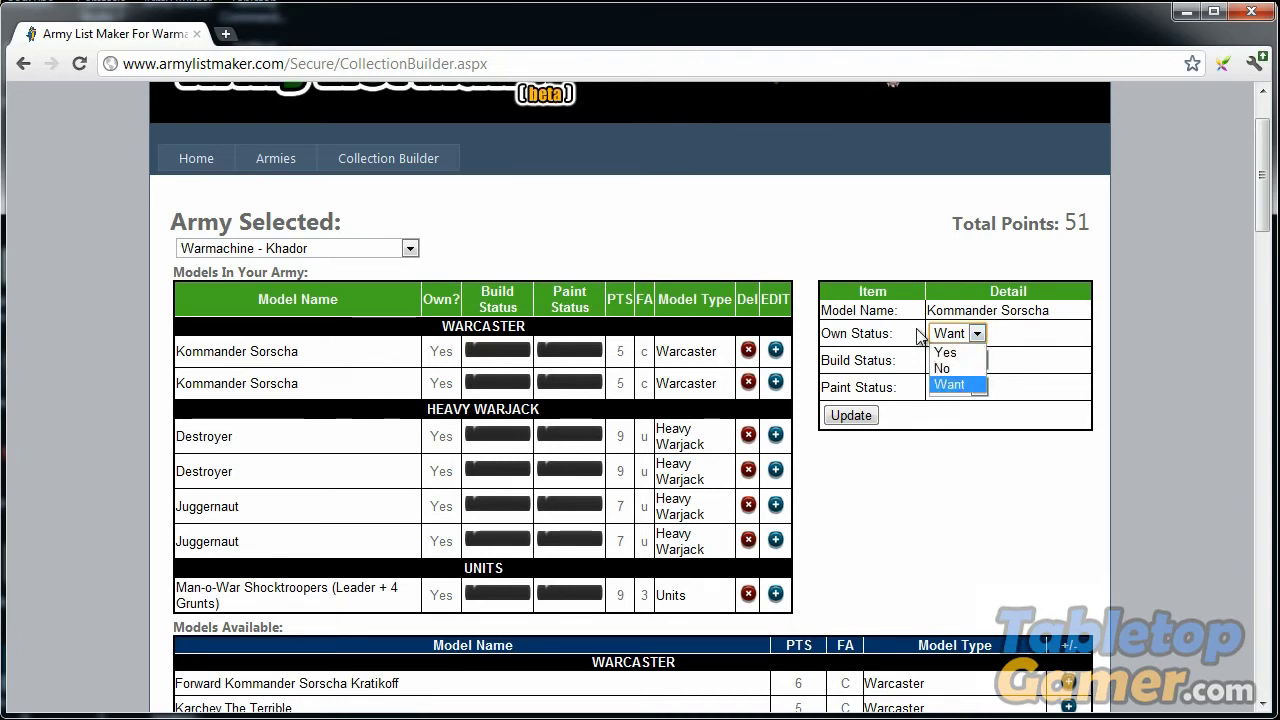
pyautogui.click(976, 335)
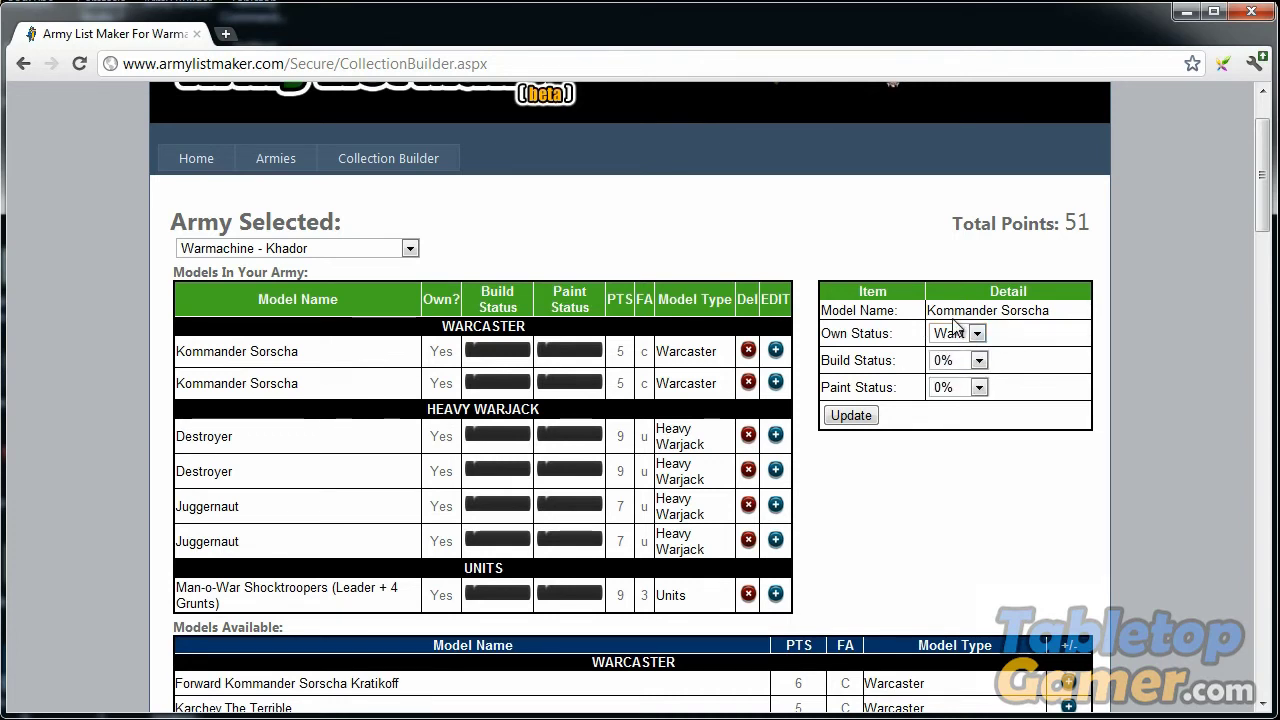
pyautogui.click(976, 335)
pyautogui.click(953, 353)
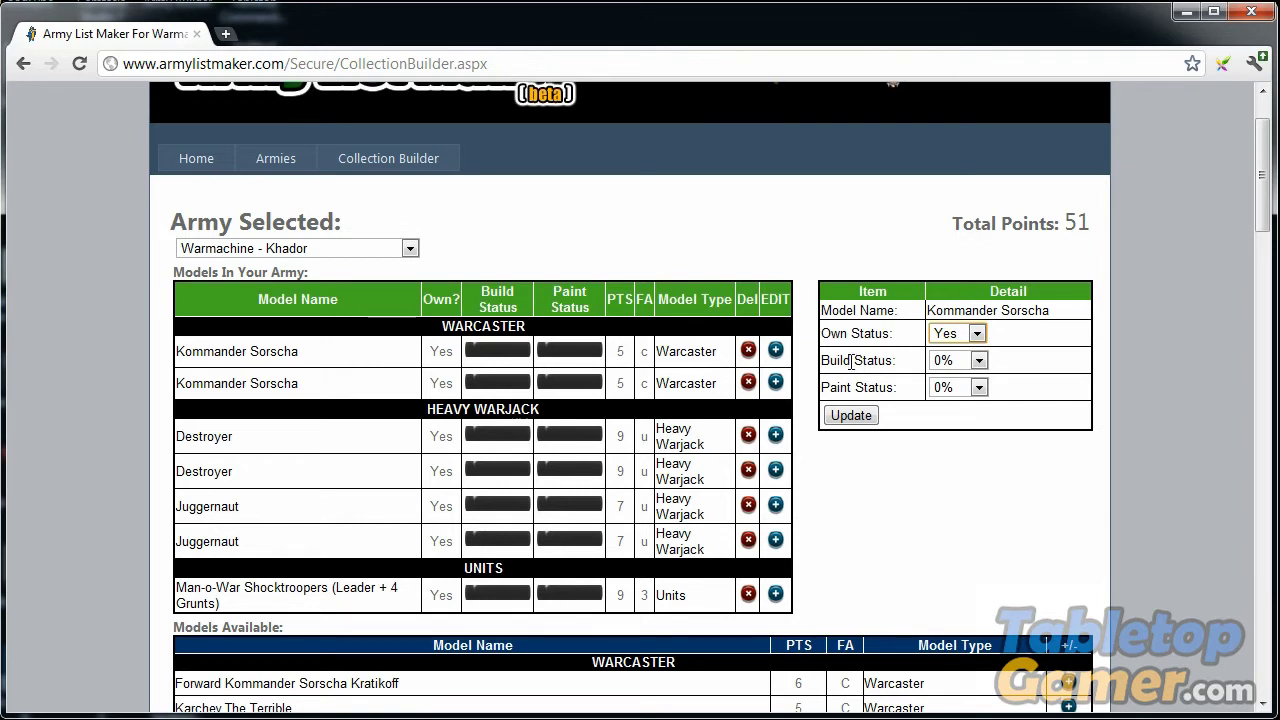
# Save the first Kommander Sorscha with build status 100% and paint status 90%, and open the second copy for editing
pyautogui.click(945, 362)
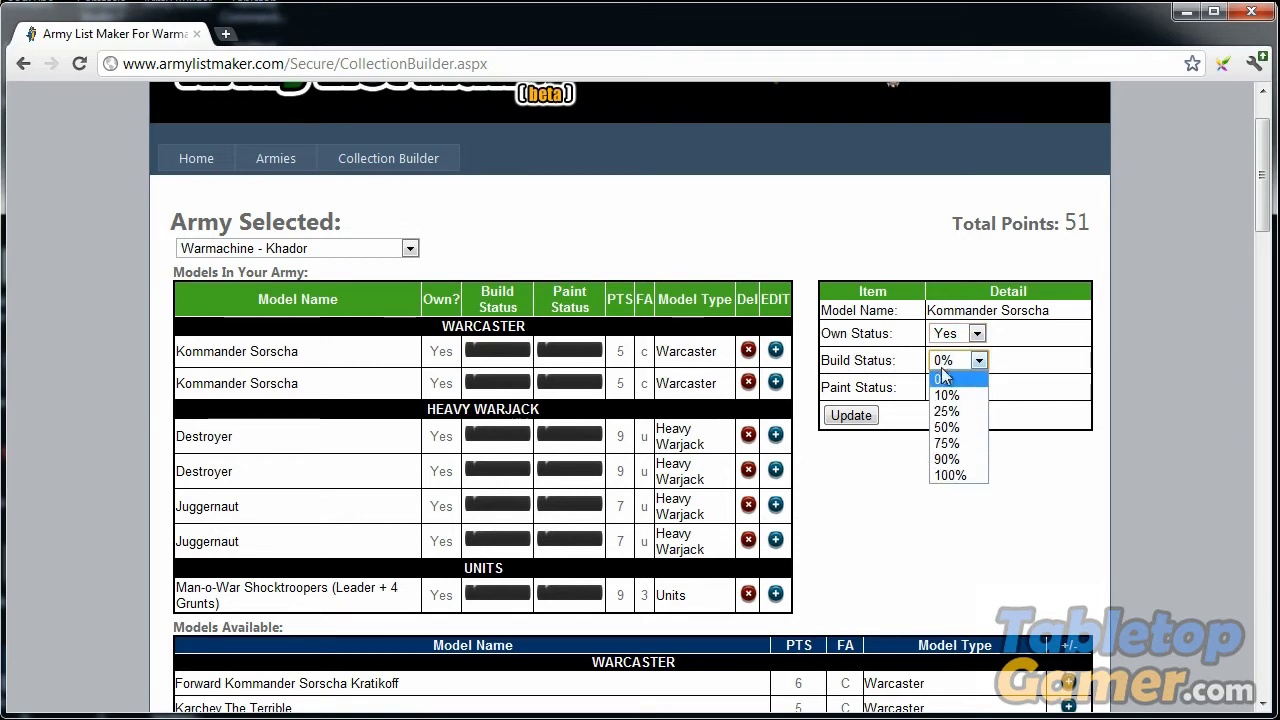
pyautogui.click(955, 476)
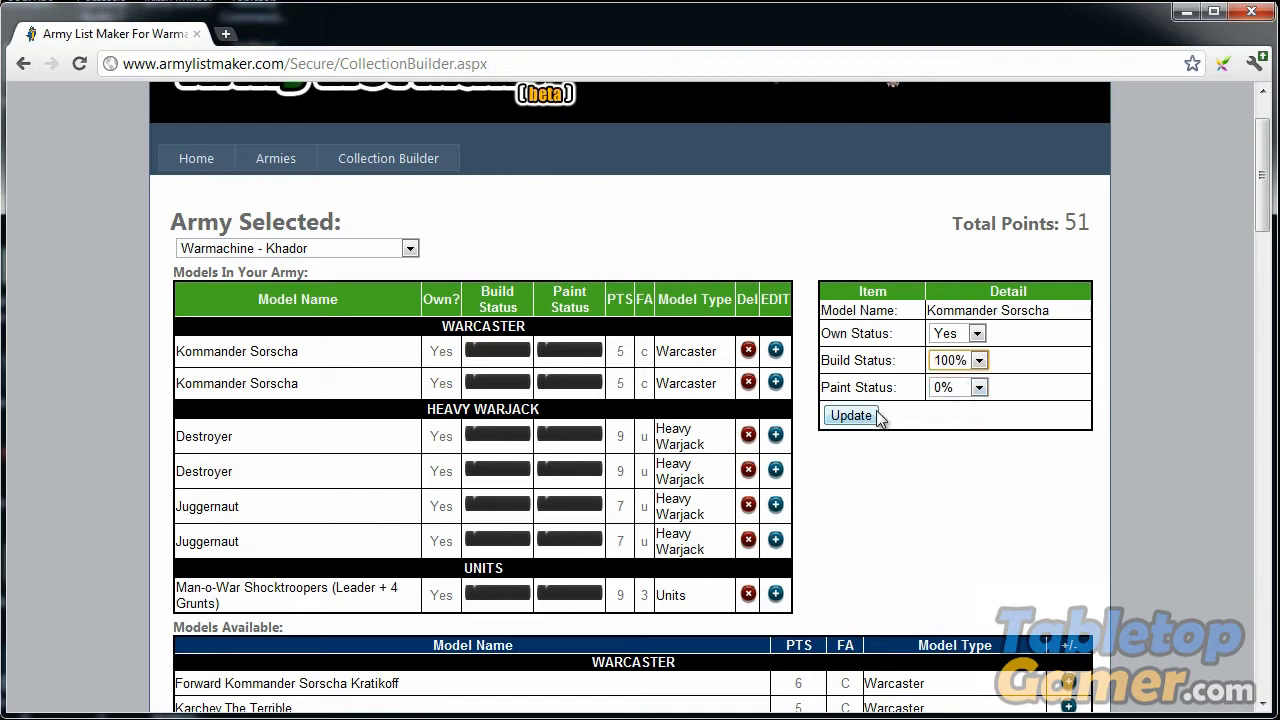
pyautogui.click(980, 388)
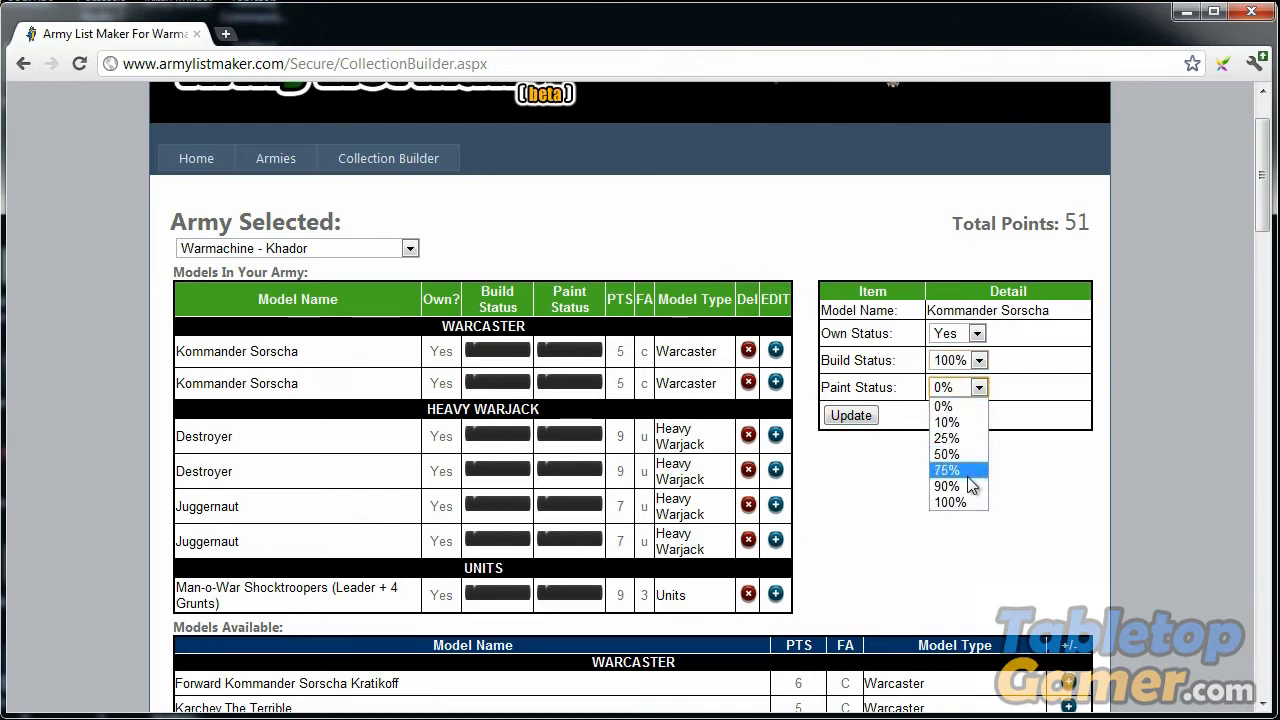
pyautogui.click(970, 486)
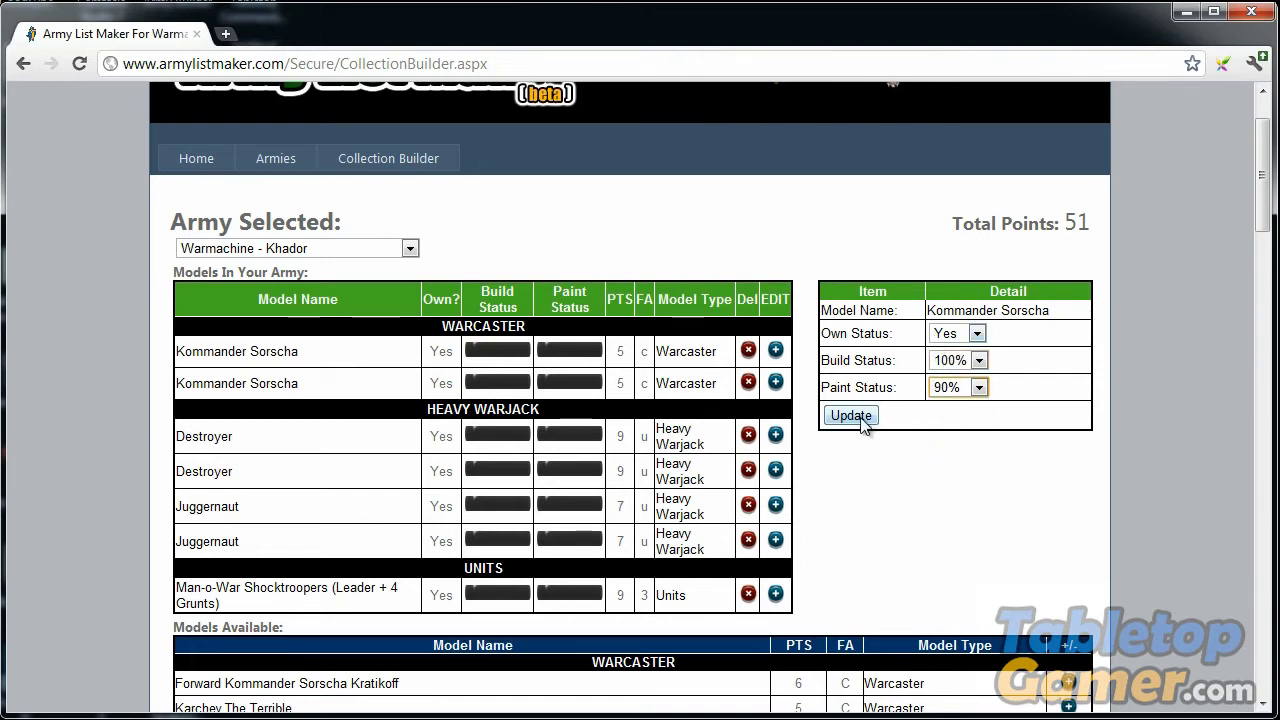
pyautogui.click(862, 423)
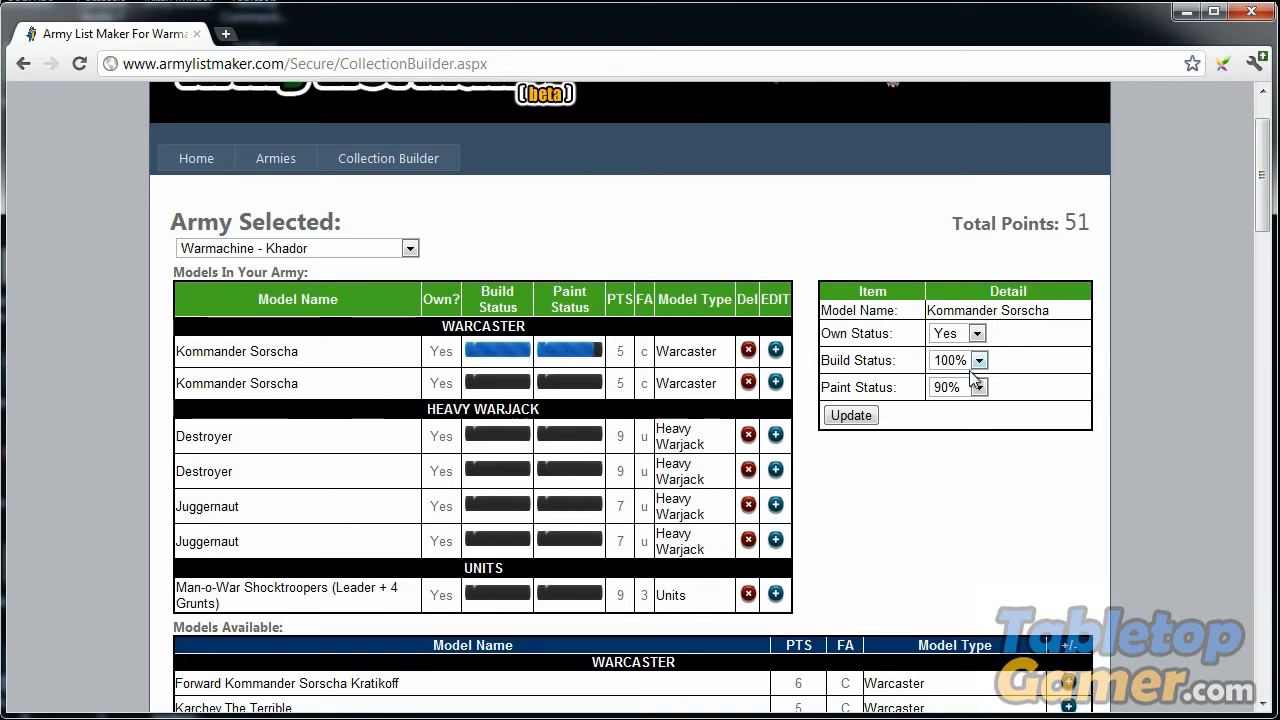
pyautogui.click(775, 383)
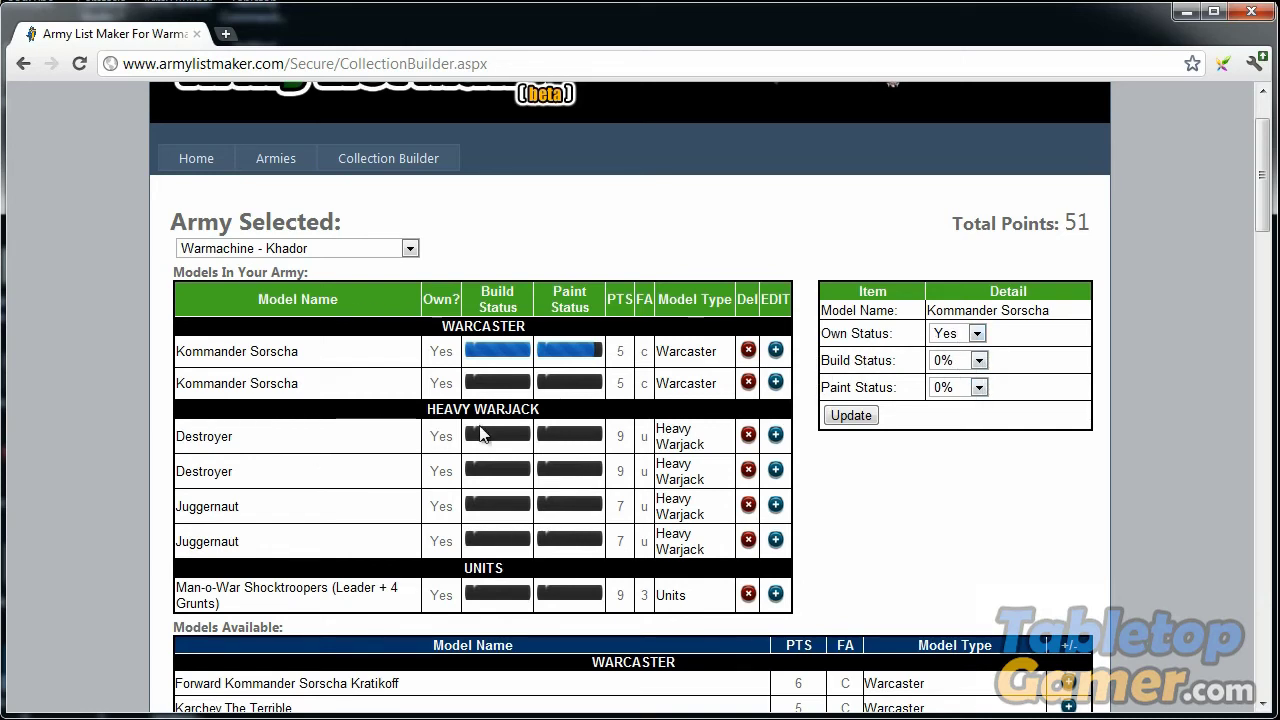
# Set the first Destroyer's build status to 100% and paint status to 90%, and save the update
pyautogui.click(775, 434)
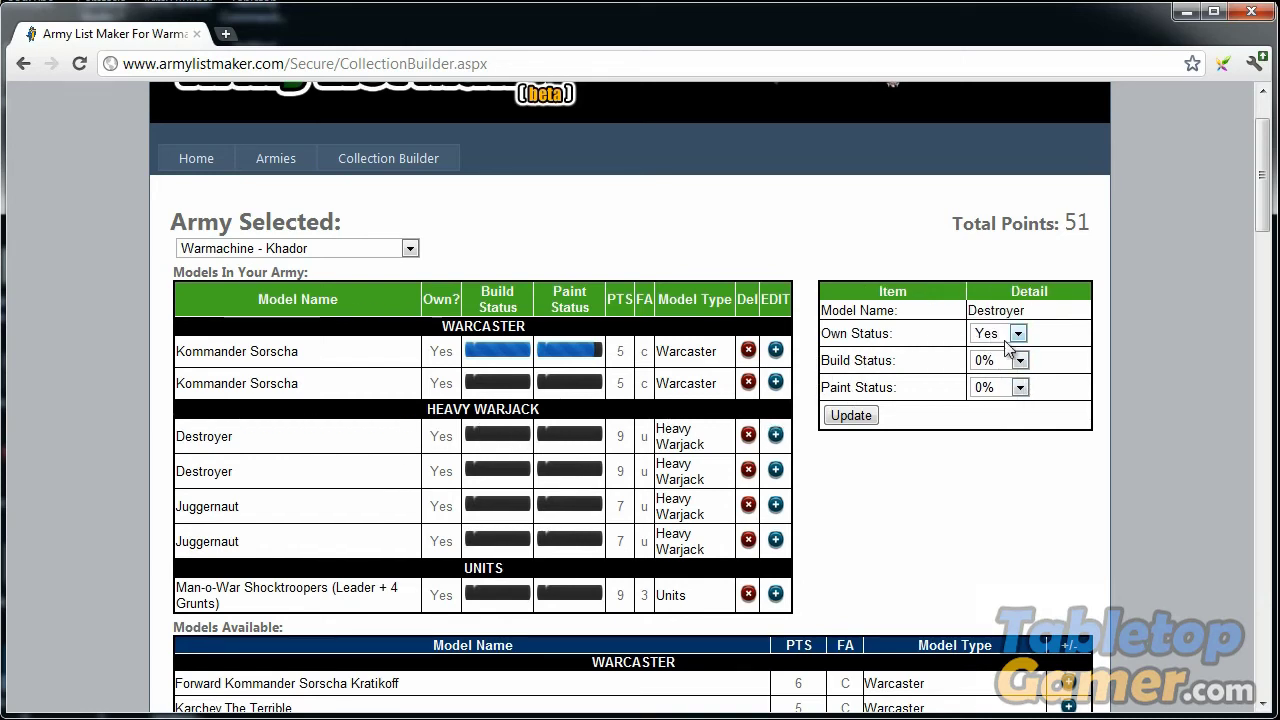
pyautogui.click(1005, 360)
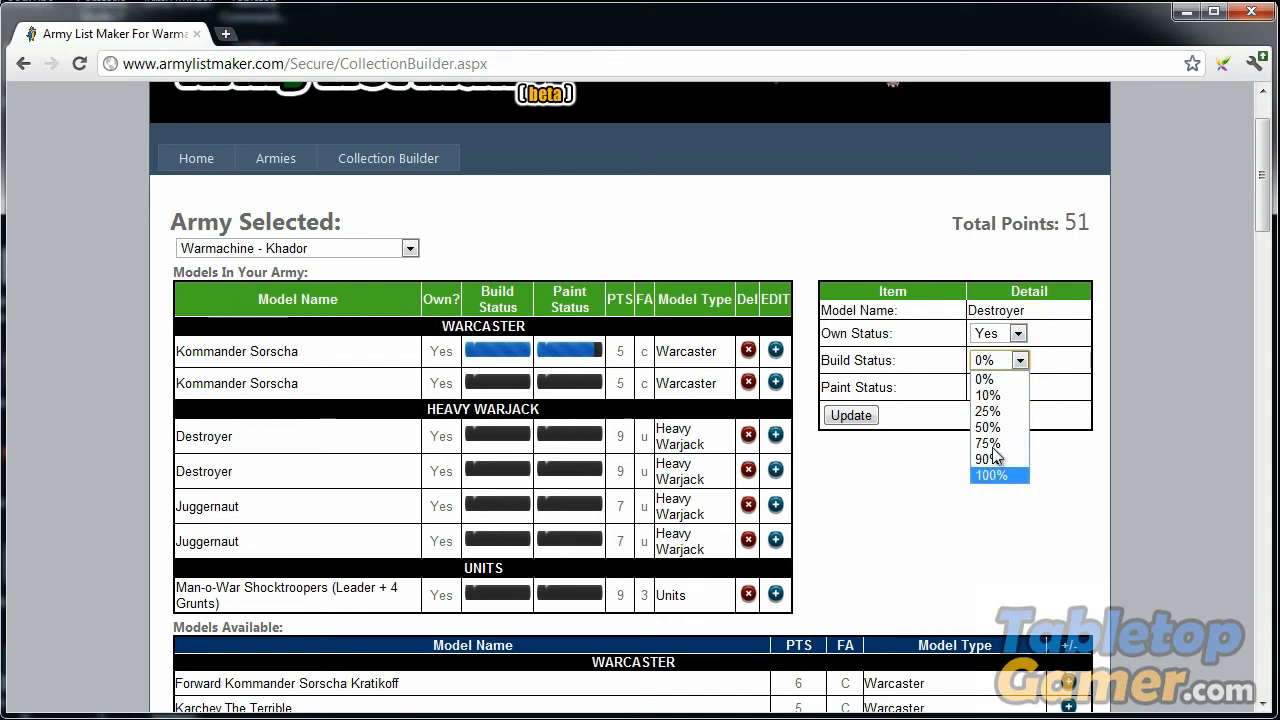
pyautogui.click(1000, 472)
pyautogui.click(1003, 387)
pyautogui.click(995, 482)
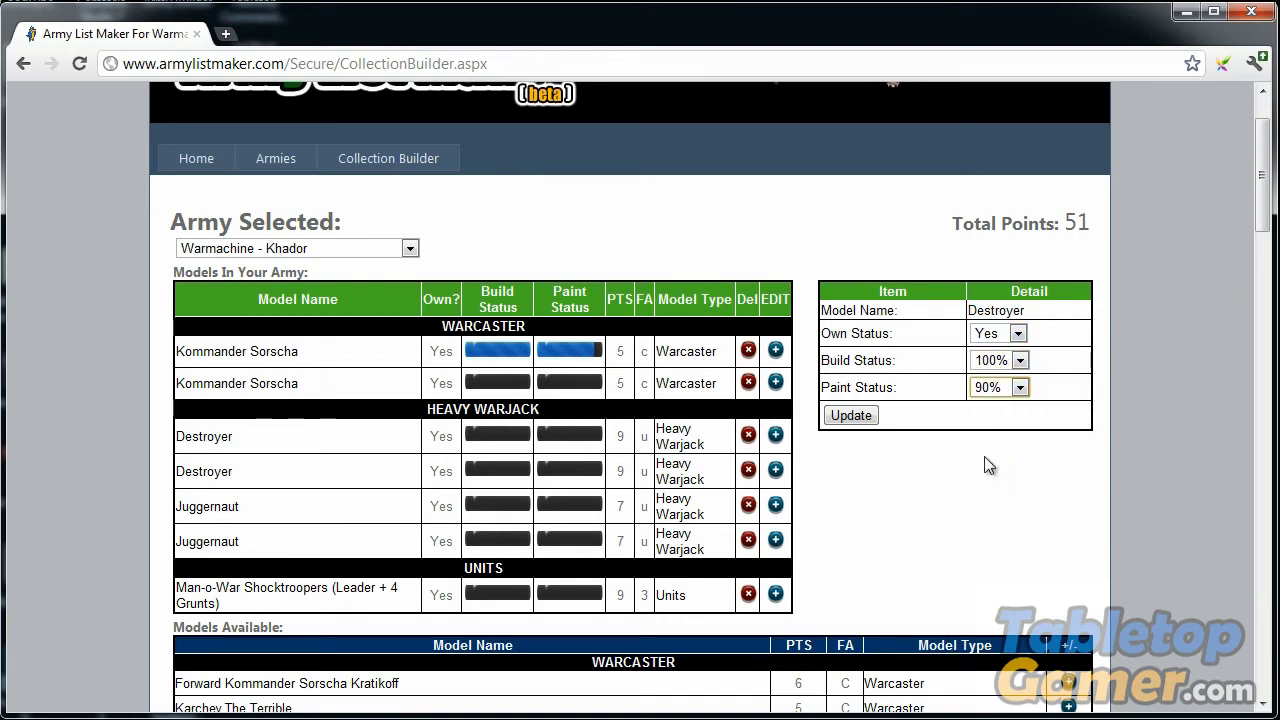
pyautogui.click(829, 416)
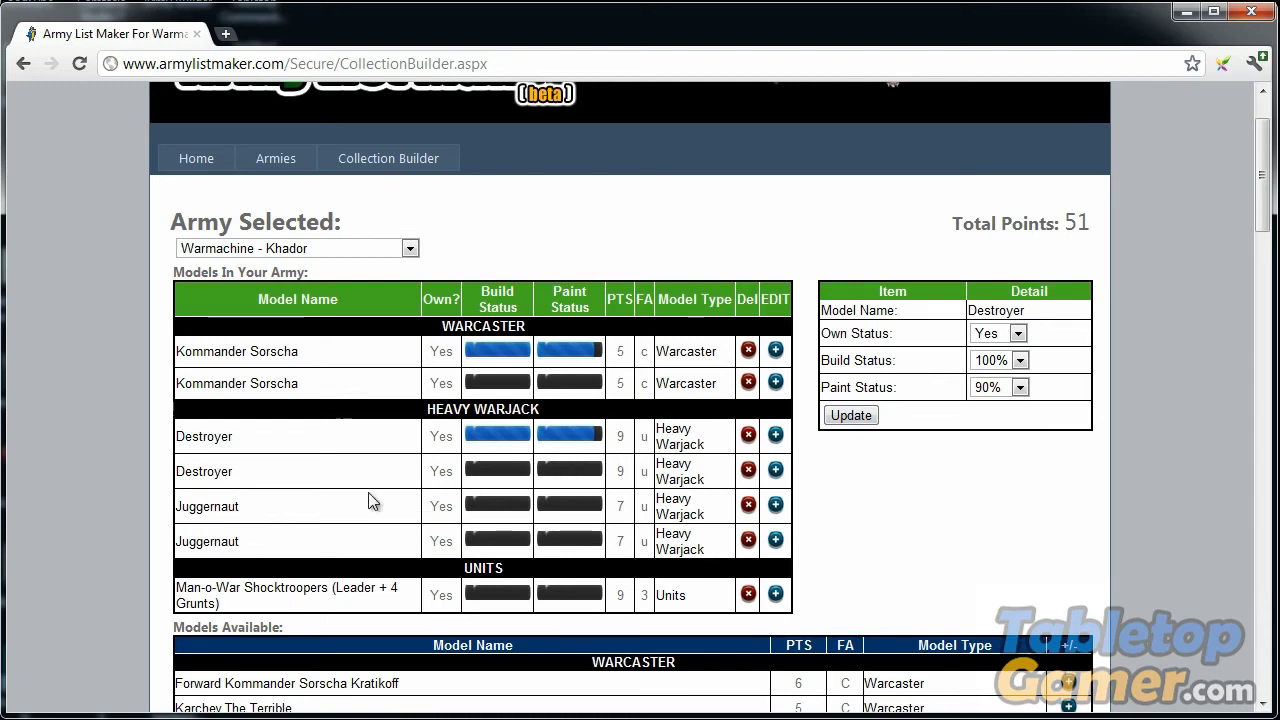
# Set the first Juggernaut's build status and paint status to 90% each, and save the update
pyautogui.click(775, 508)
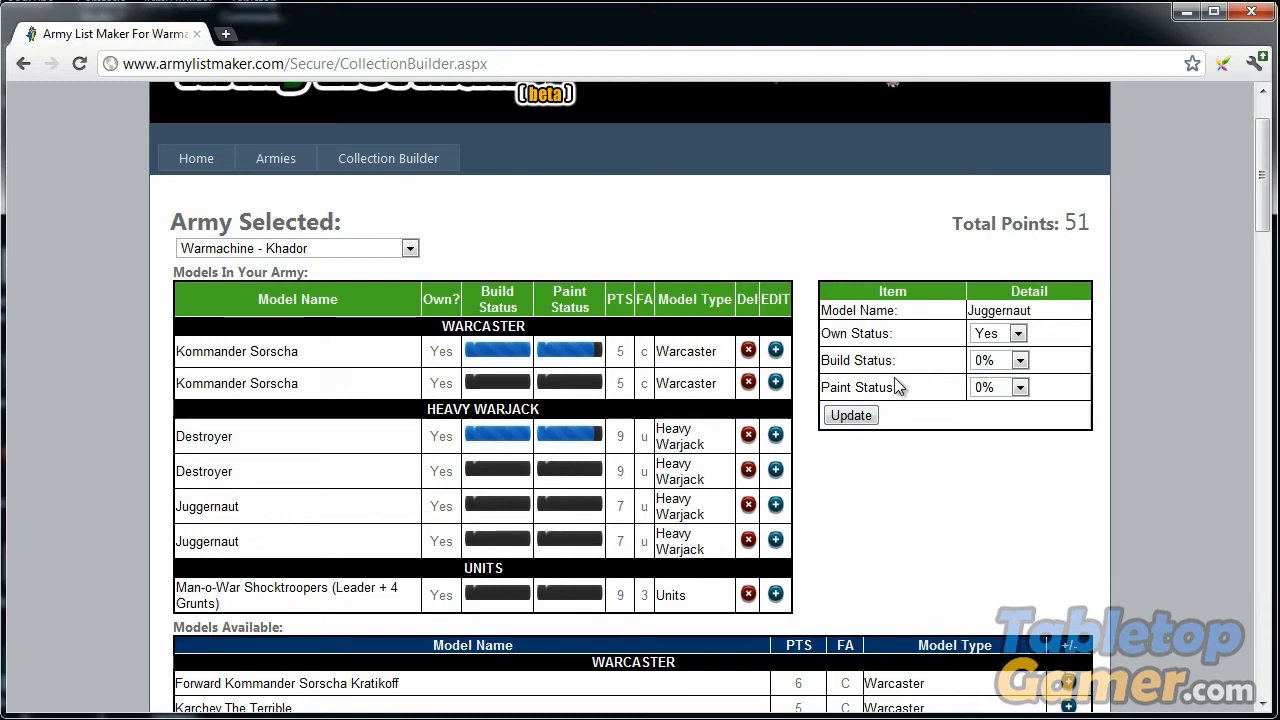
pyautogui.click(1017, 358)
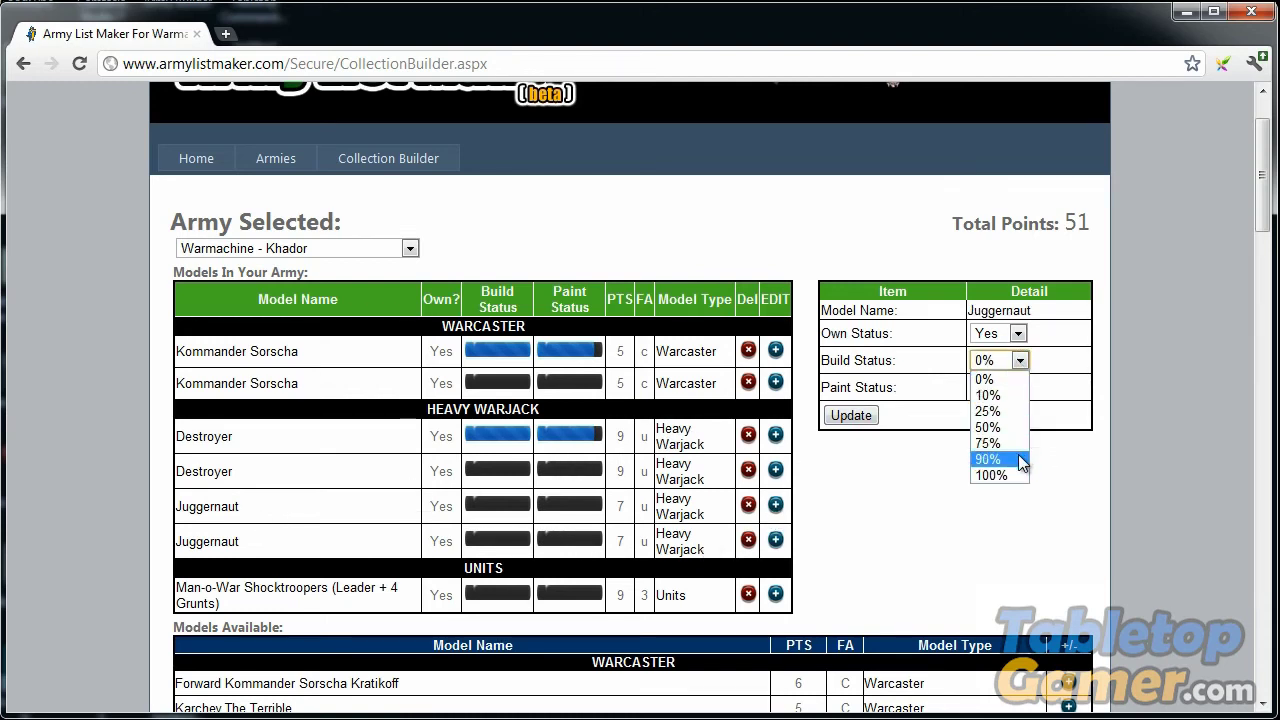
pyautogui.click(1018, 475)
pyautogui.click(1018, 387)
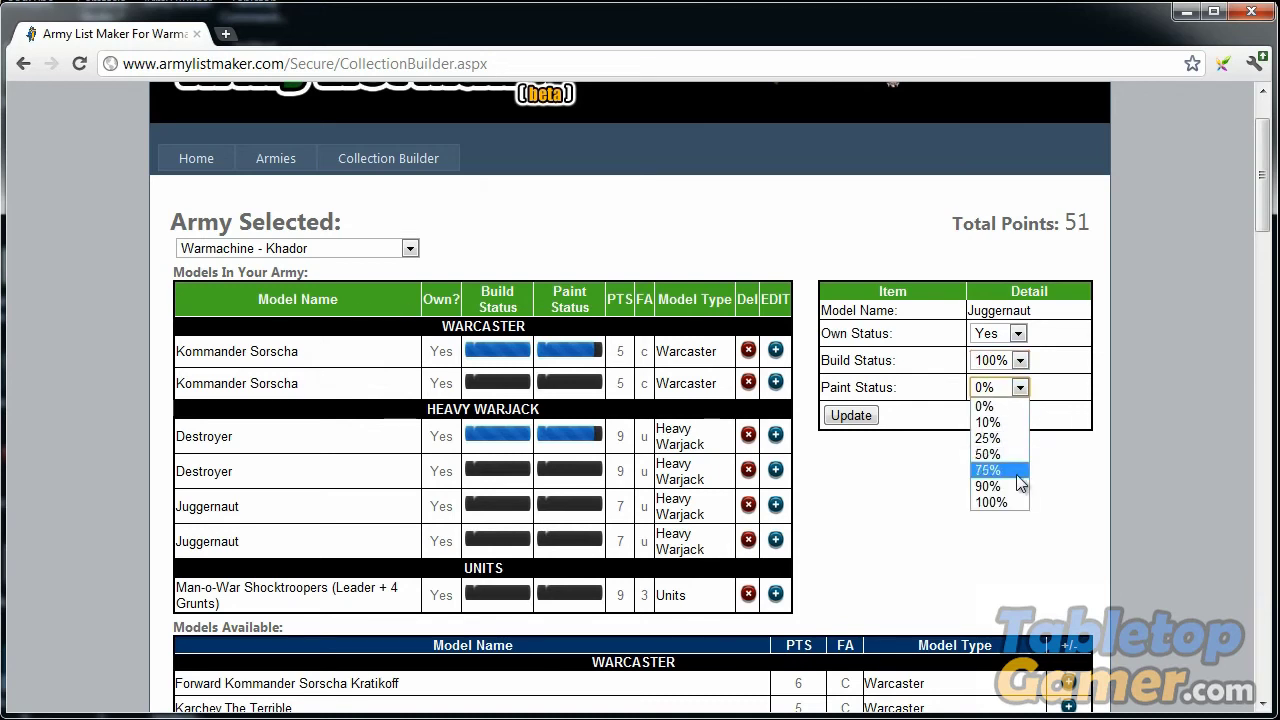
pyautogui.click(1018, 360)
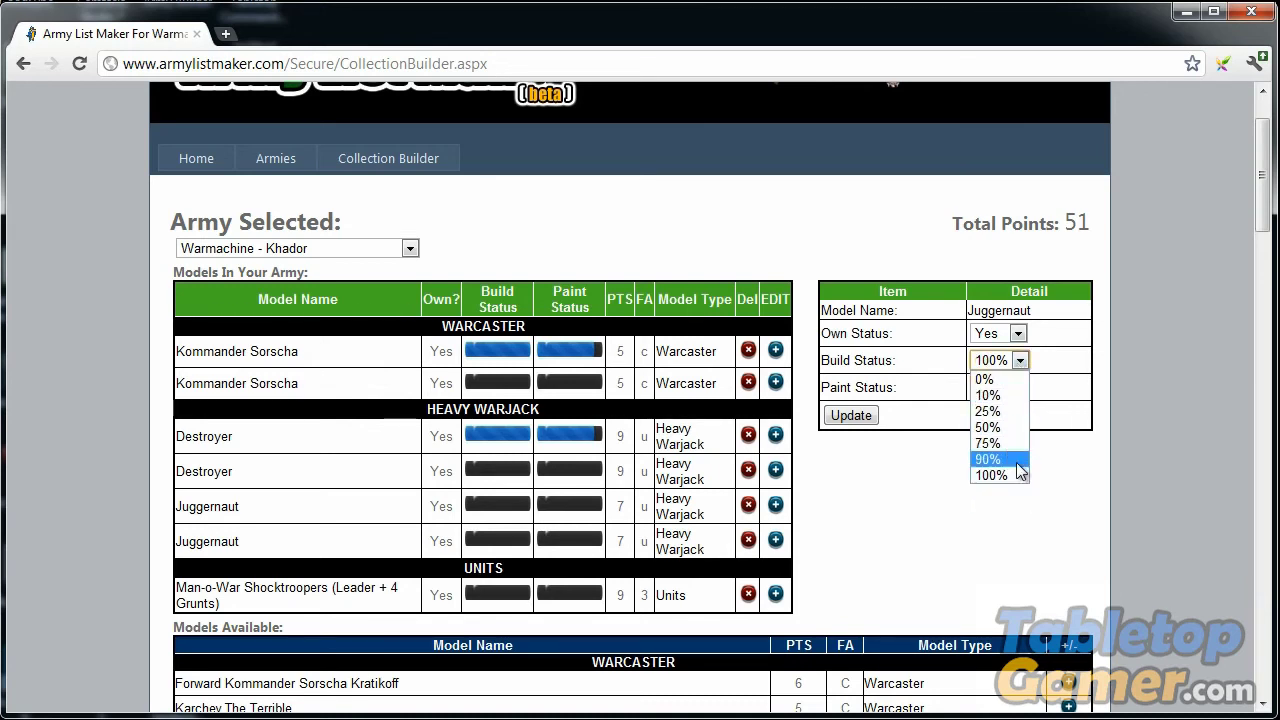
pyautogui.click(1005, 459)
pyautogui.click(992, 388)
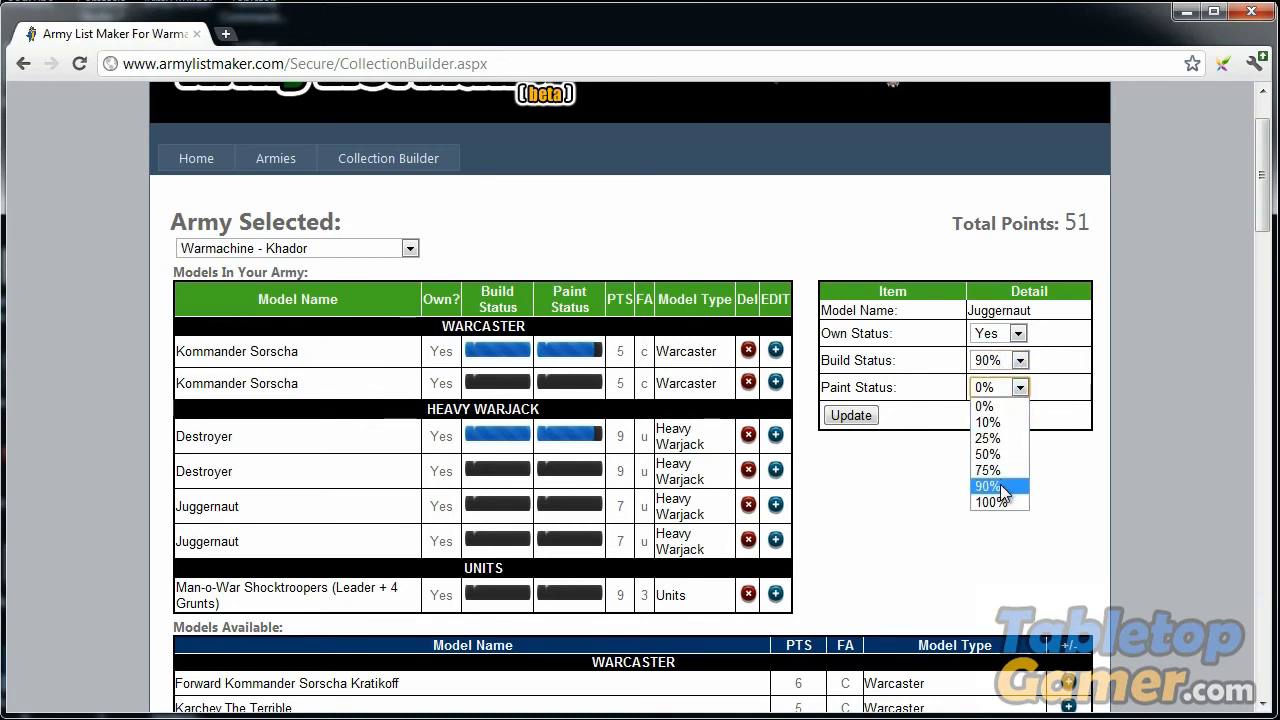
pyautogui.click(990, 486)
pyautogui.click(852, 420)
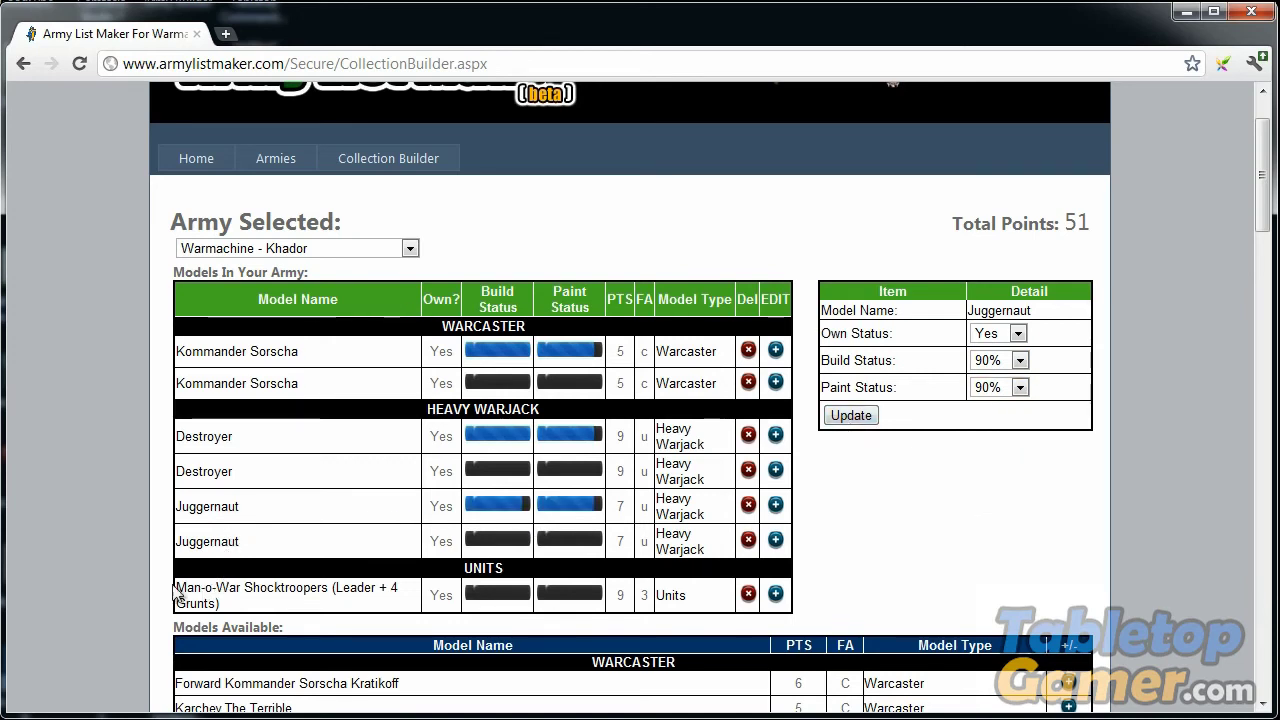
# Set the Man-o-War Shocktroopers' build status to 75% and paint status to 0%, and save the update
pyautogui.click(776, 593)
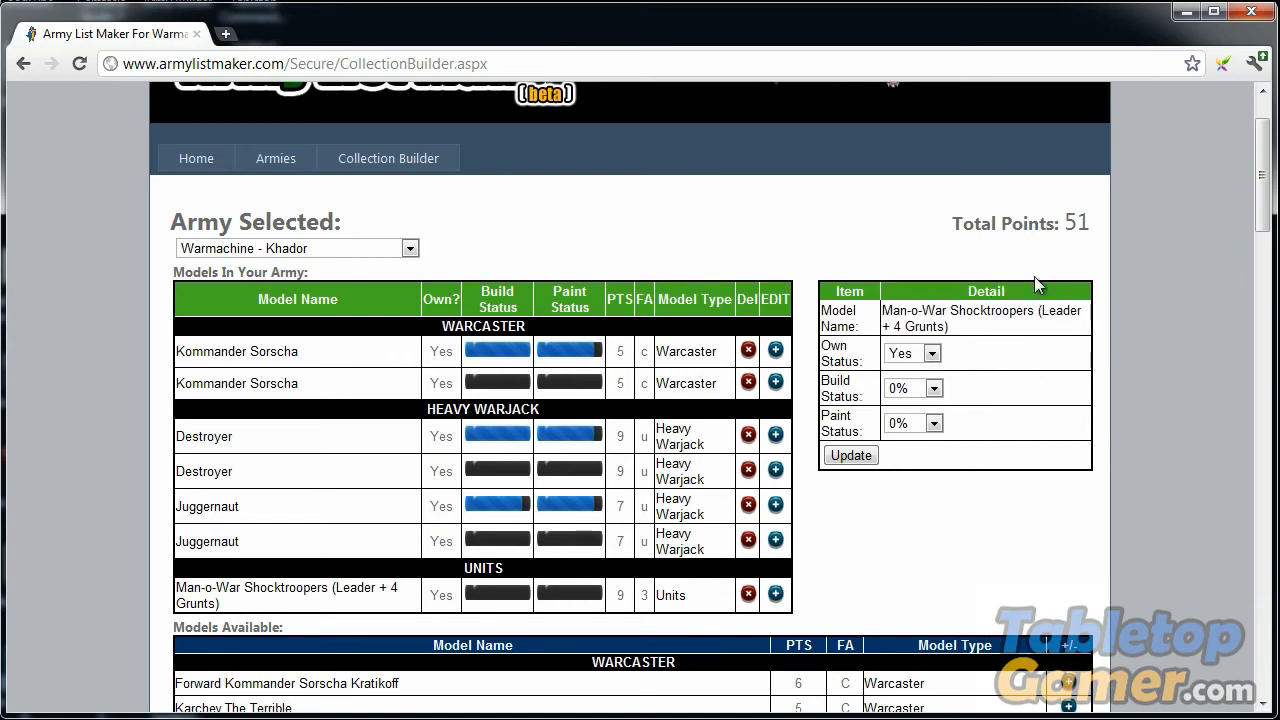
pyautogui.click(922, 390)
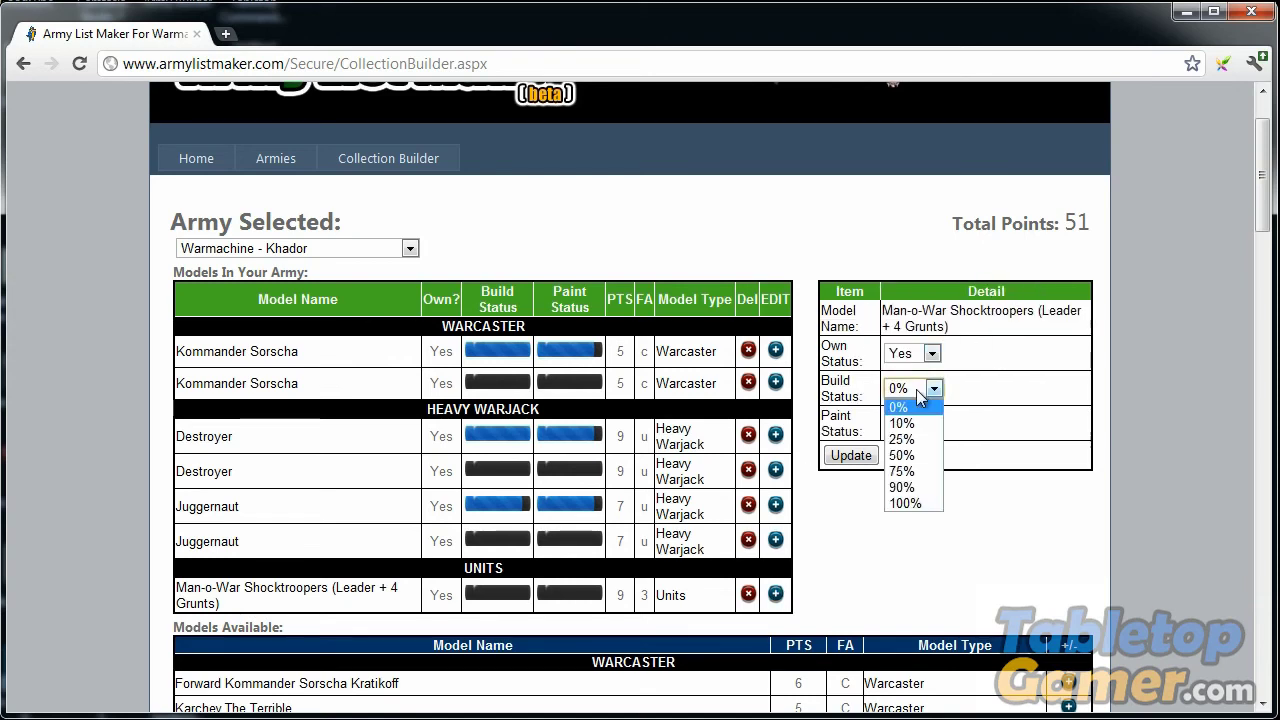
pyautogui.click(905, 471)
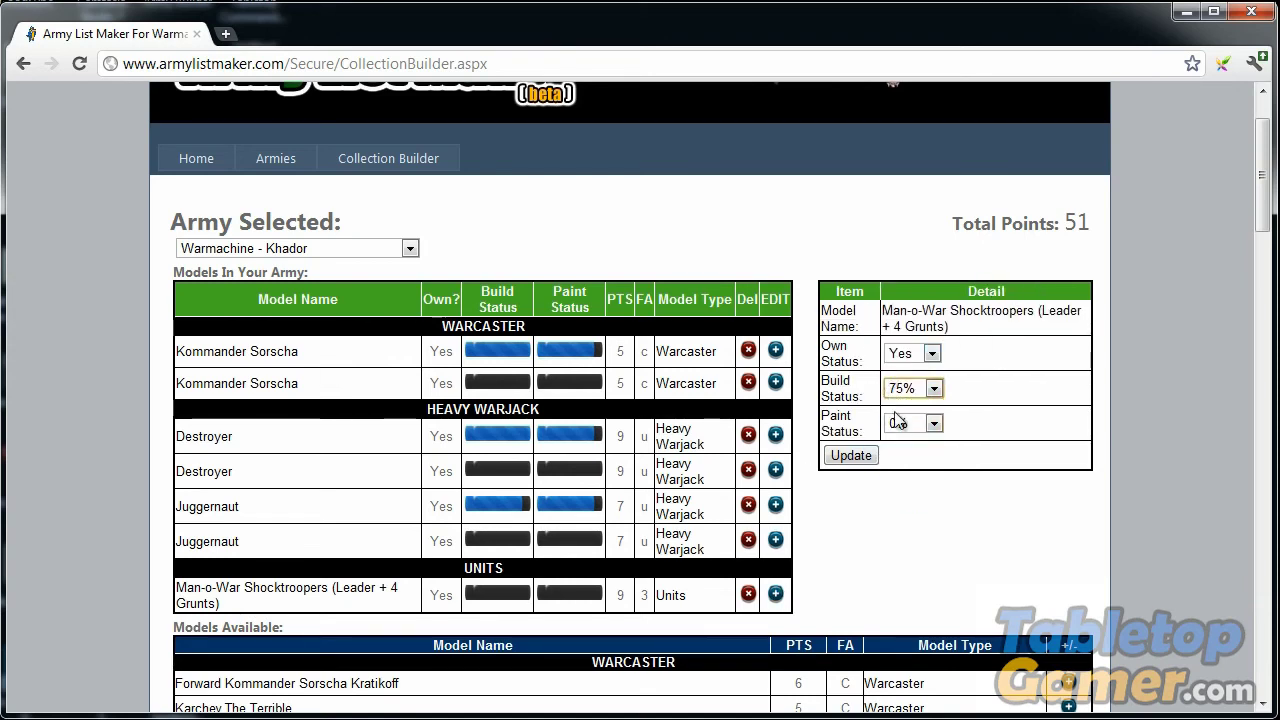
pyautogui.click(912, 423)
pyautogui.click(910, 443)
pyautogui.click(850, 456)
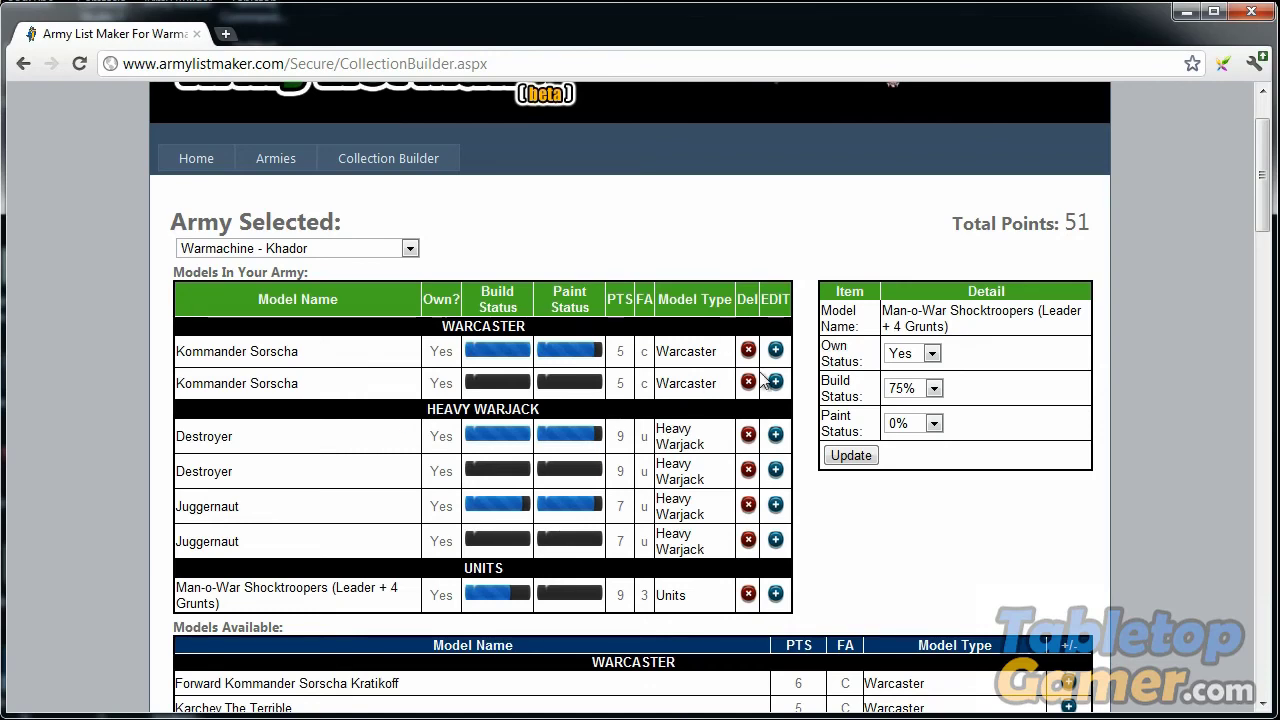
# Switch the selected army to Hordes - Trollbloods and add the warlock Borka Kegslayer to the collection
pyautogui.scroll(-1, 910, 555)
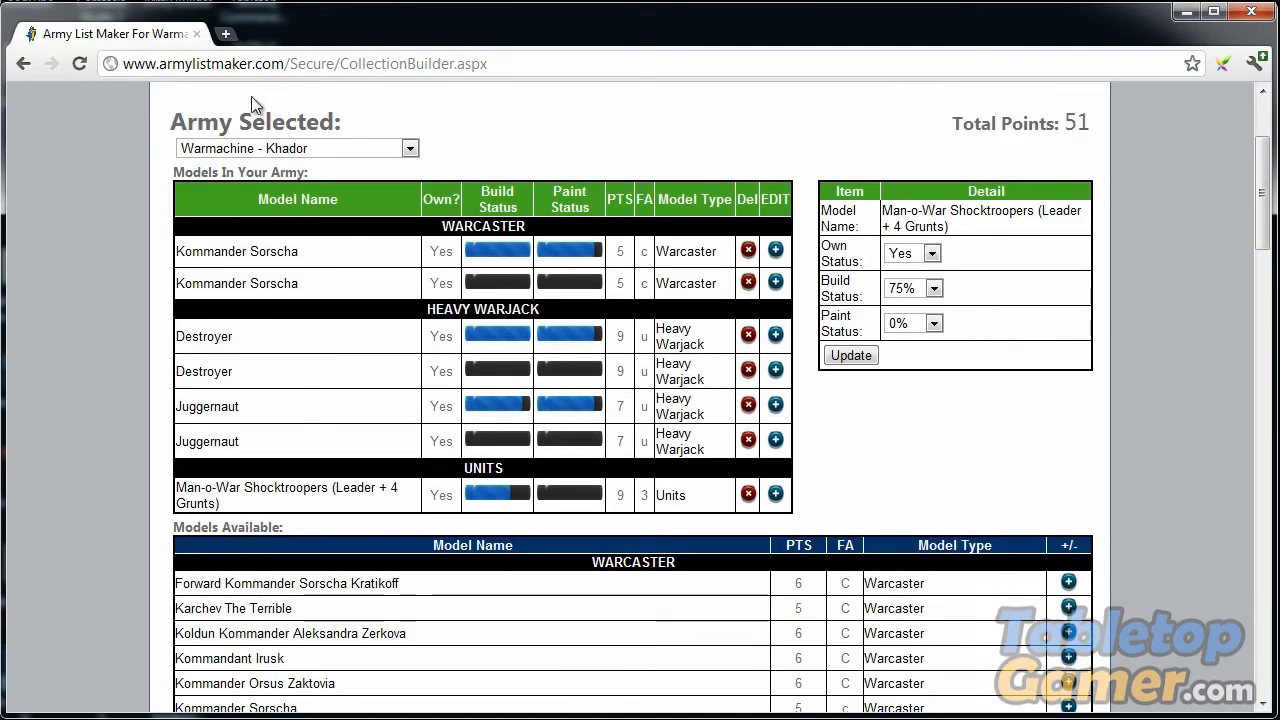
pyautogui.click(296, 150)
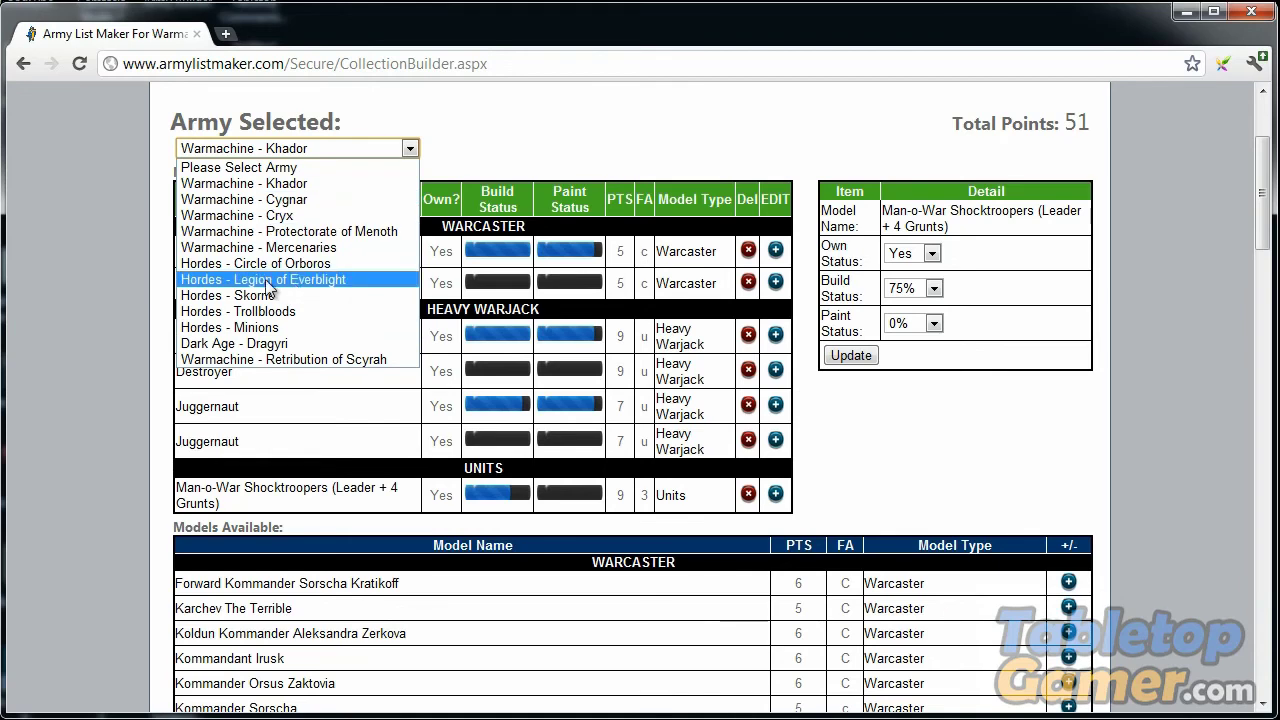
pyautogui.click(258, 312)
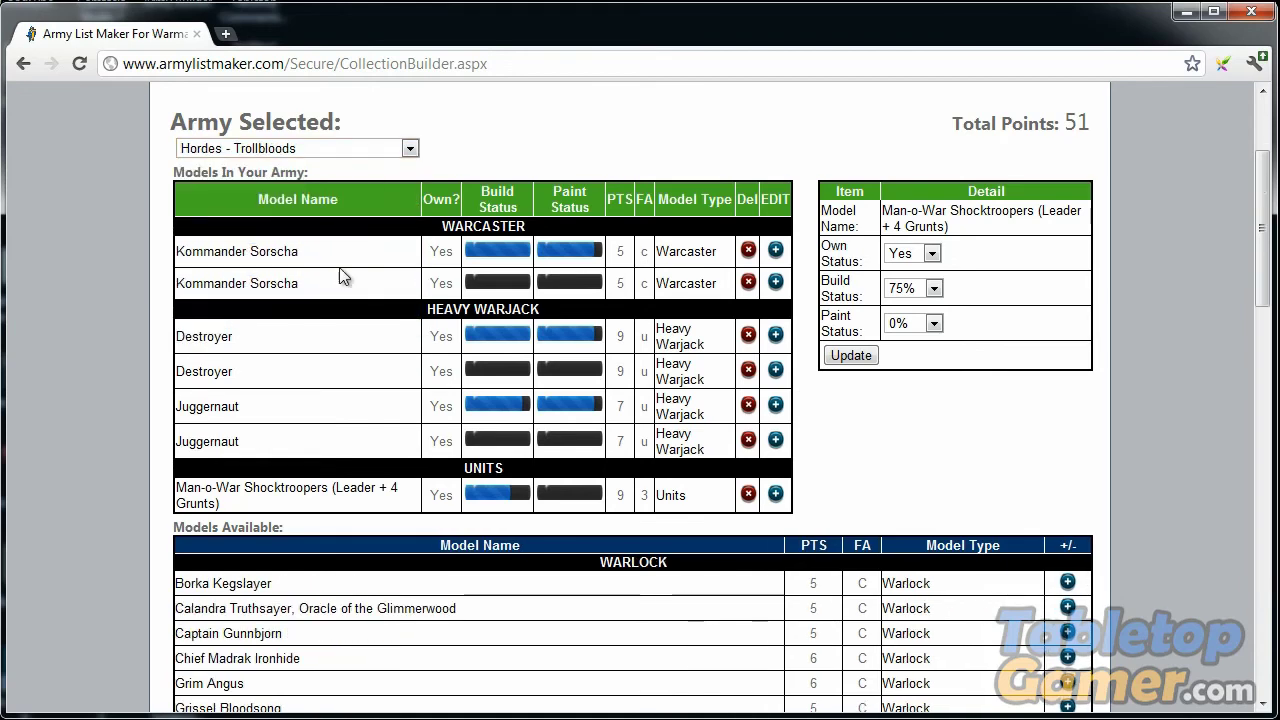
pyautogui.scroll(-2, 339, 267)
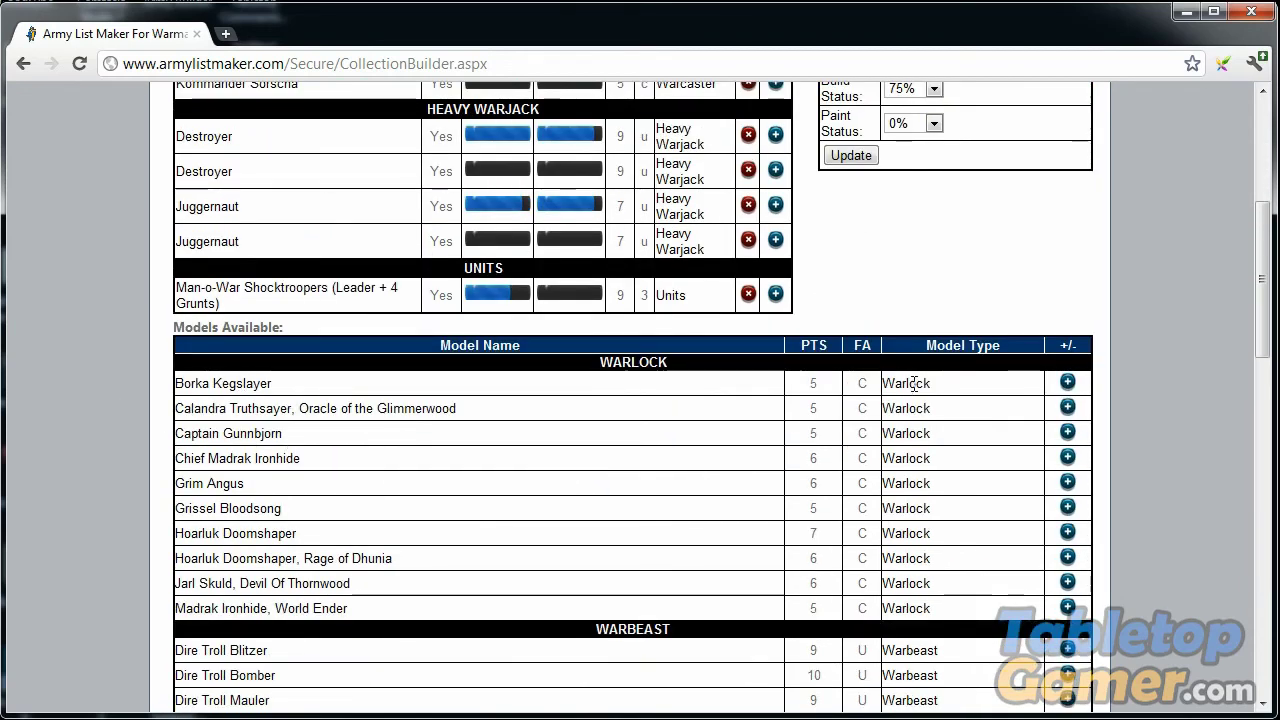
pyautogui.scroll(3, 1050, 413)
pyautogui.scroll(-2, 1050, 413)
pyautogui.click(1067, 481)
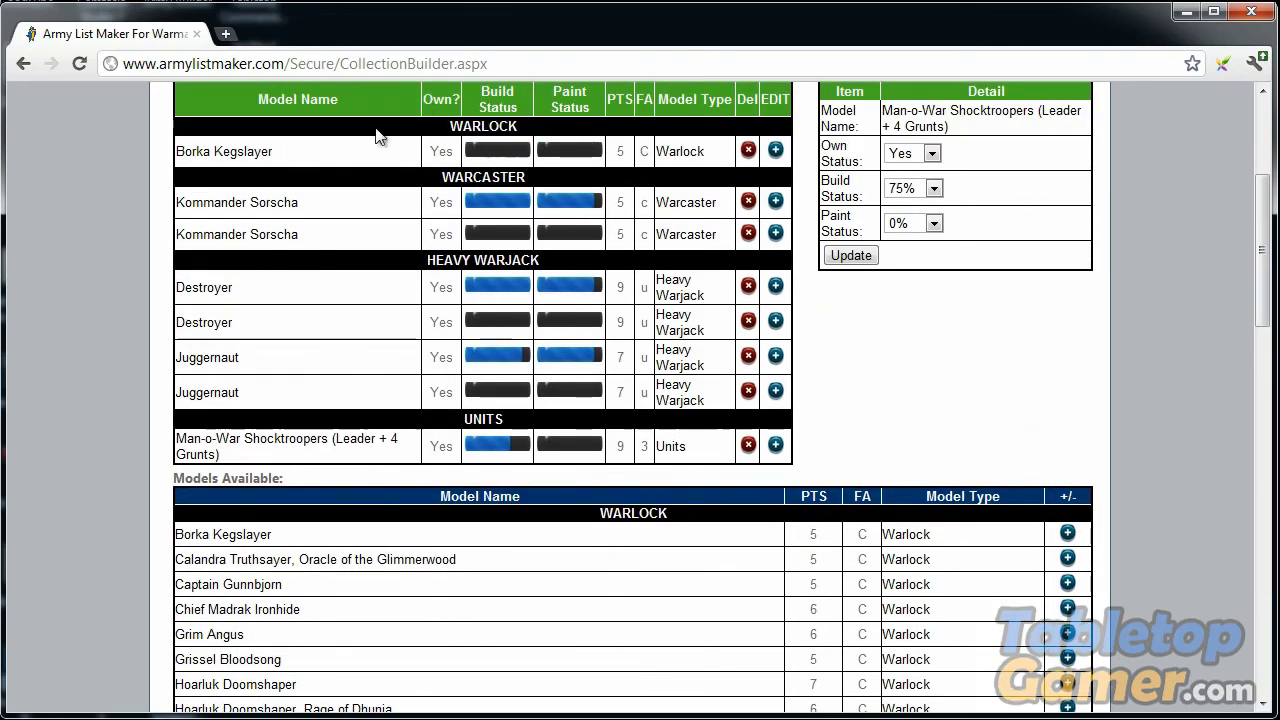
# Examine the collection's total points and the mixed Trollbloods and Khador model list
pyautogui.scroll(1, 410, 160)
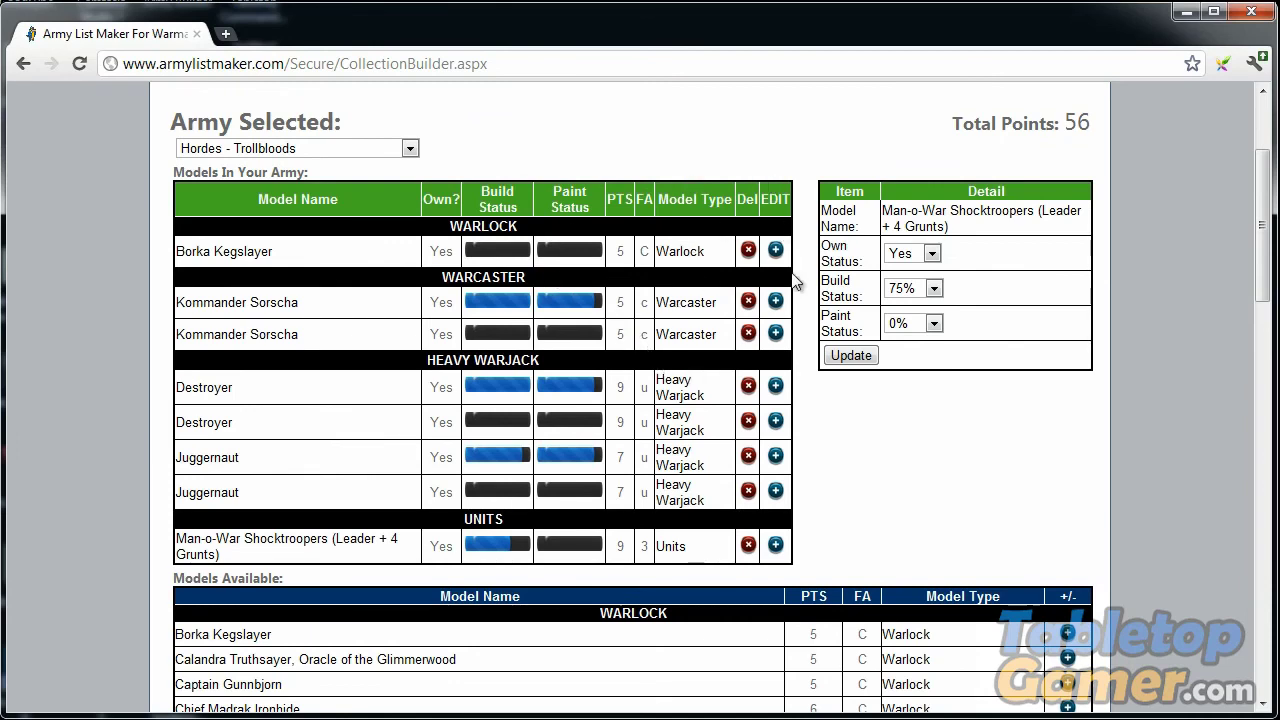
pyautogui.scroll(2, 797, 283)
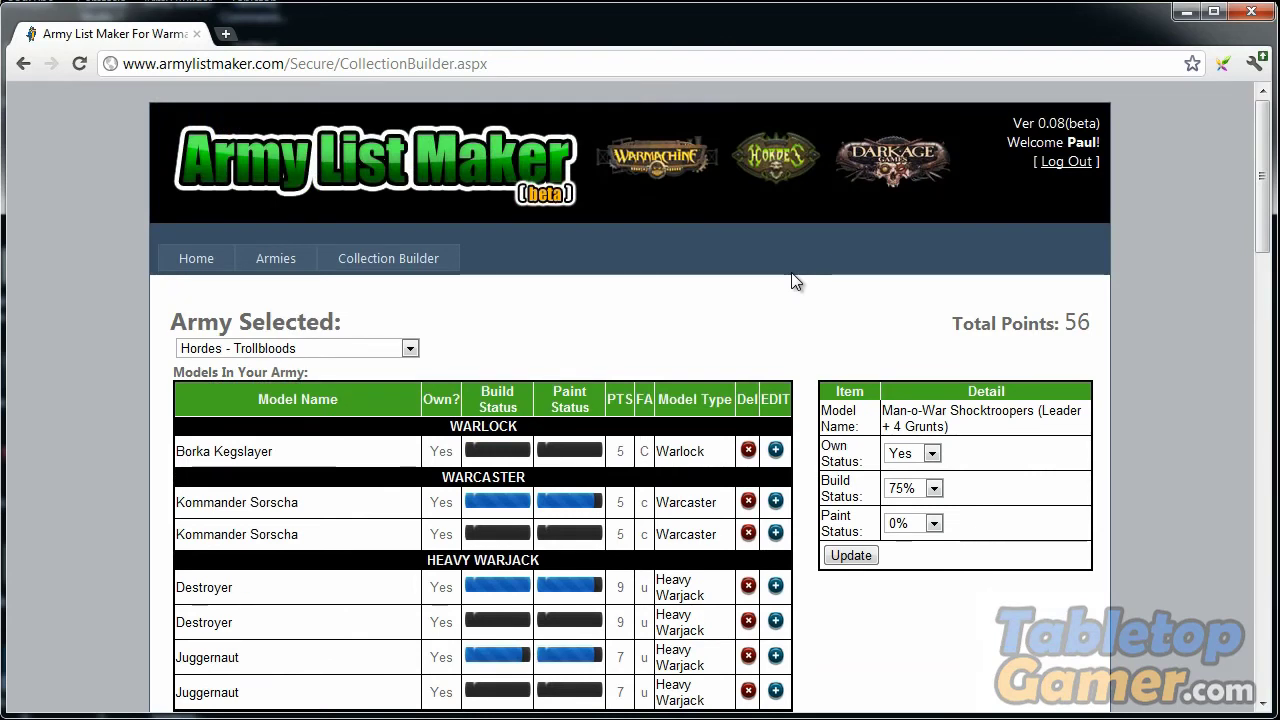
pyautogui.moveTo(1067, 328); pyautogui.dragTo(1092, 326)
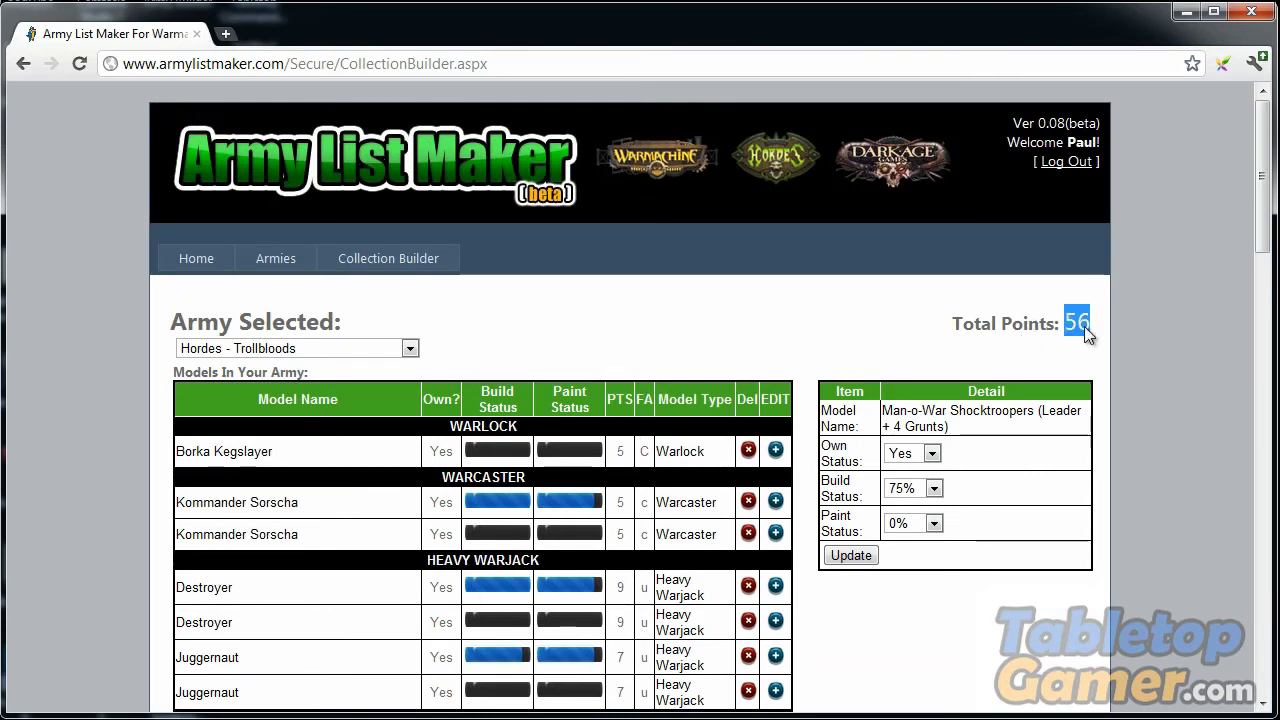
pyautogui.click(1084, 318)
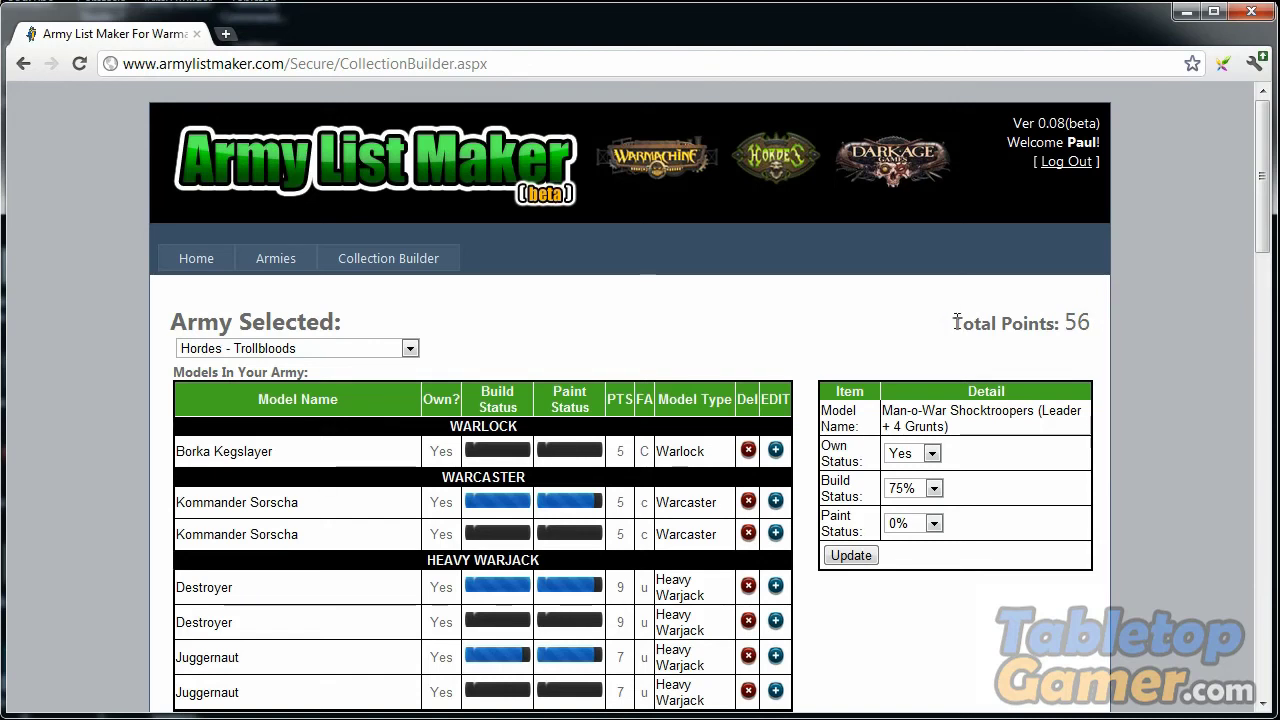
pyautogui.moveTo(957, 321); pyautogui.dragTo(1092, 316)
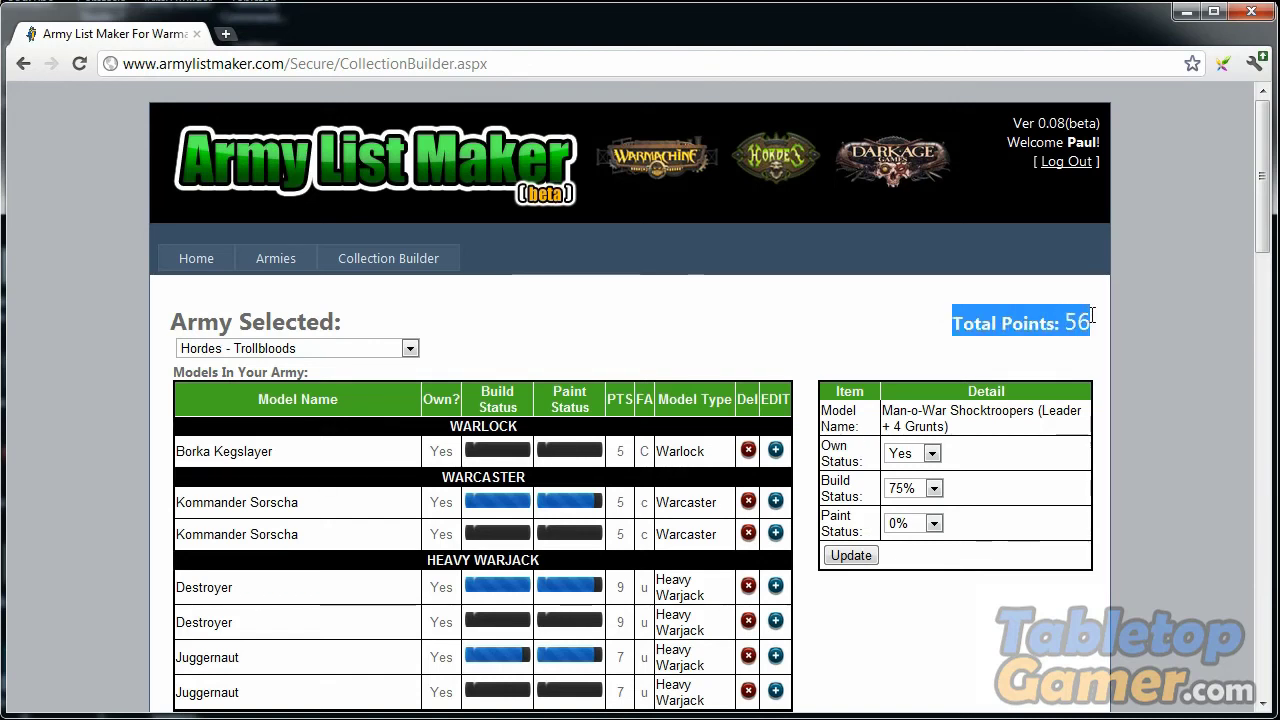
pyautogui.click(962, 322)
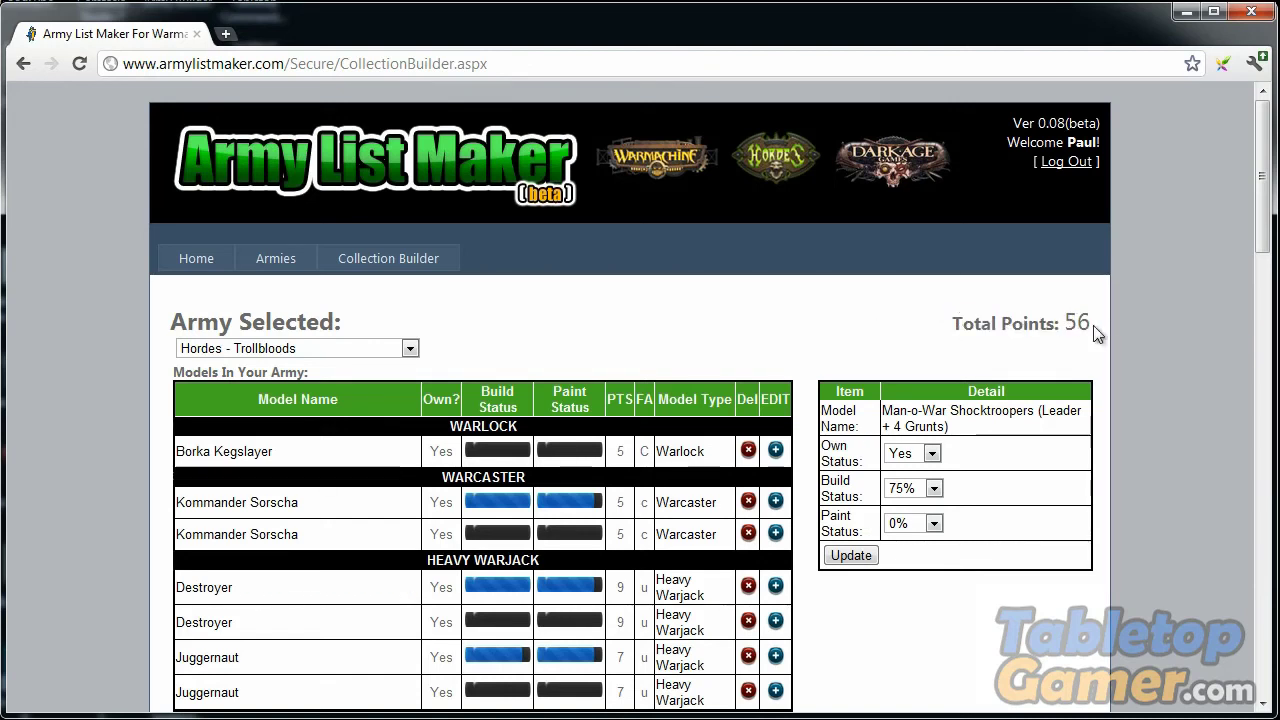
pyautogui.moveTo(1092, 322); pyautogui.dragTo(956, 322)
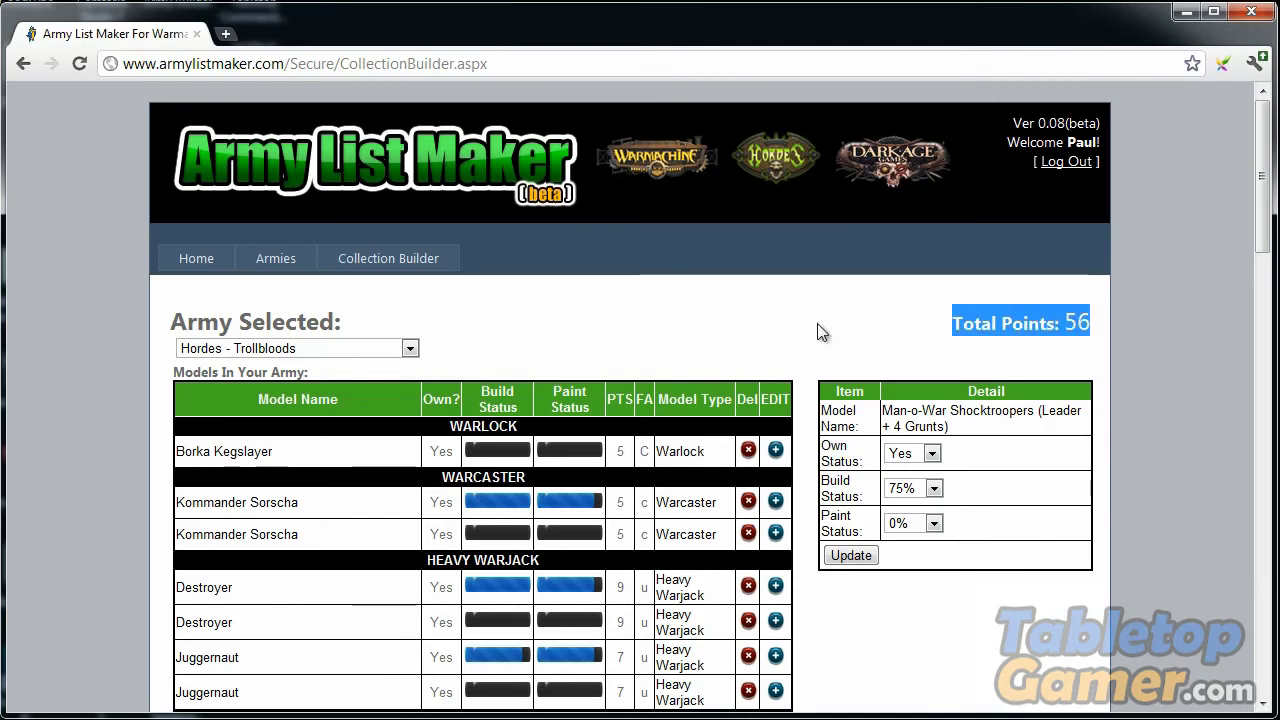
pyautogui.click(952, 327)
pyautogui.scroll(-2, 598, 324)
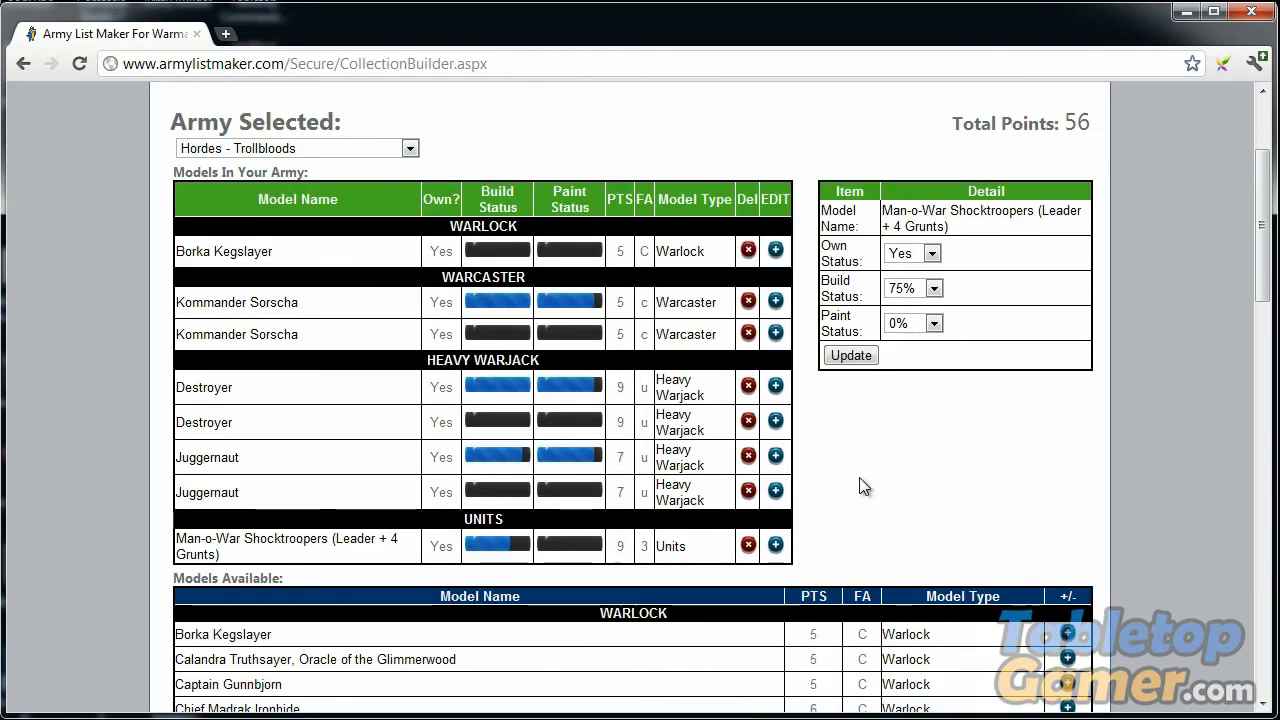
pyautogui.scroll(2, 864, 486)
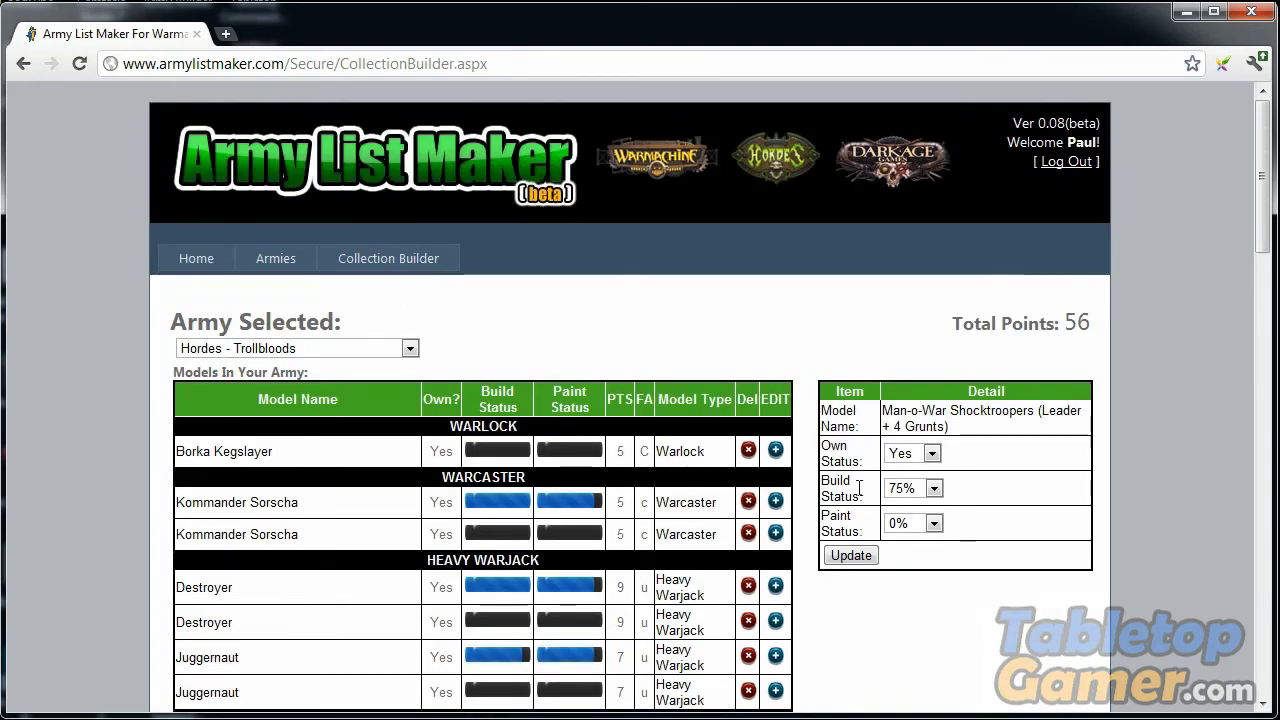
# Open the Armies page and look over the list of added armies and their list-building options
pyautogui.click(259, 260)
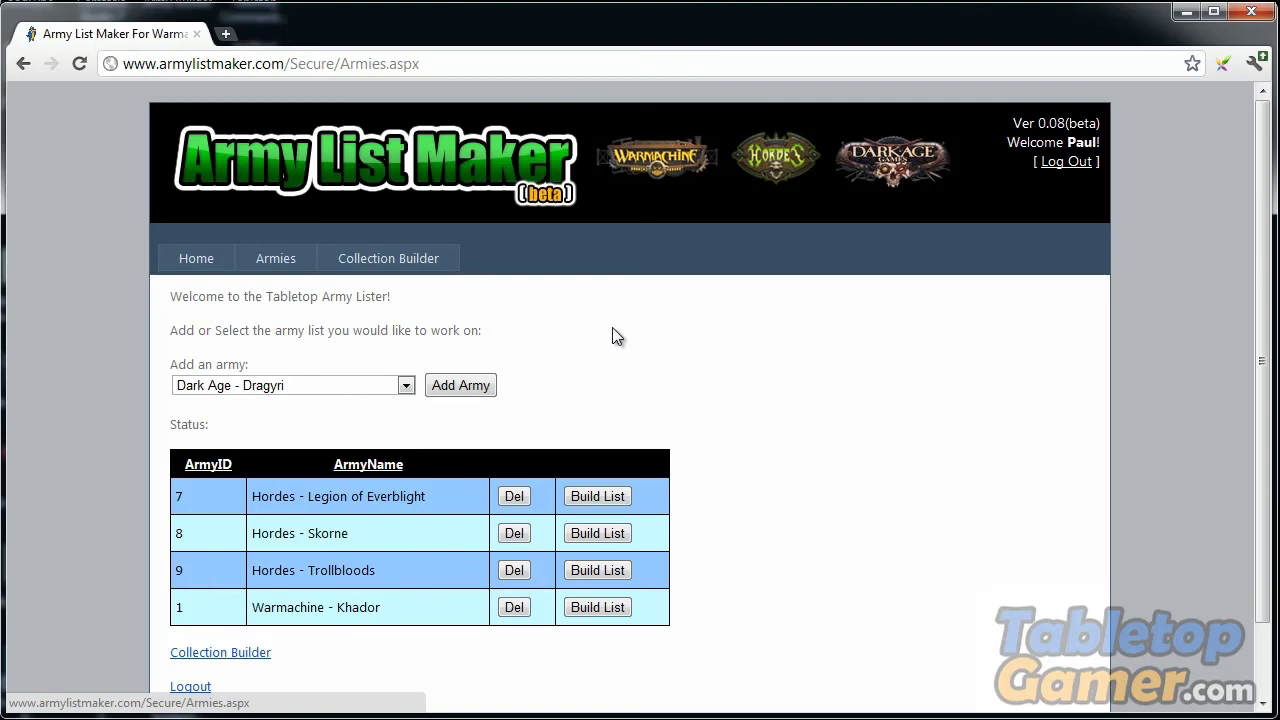
pyautogui.scroll(-1, 620, 330)
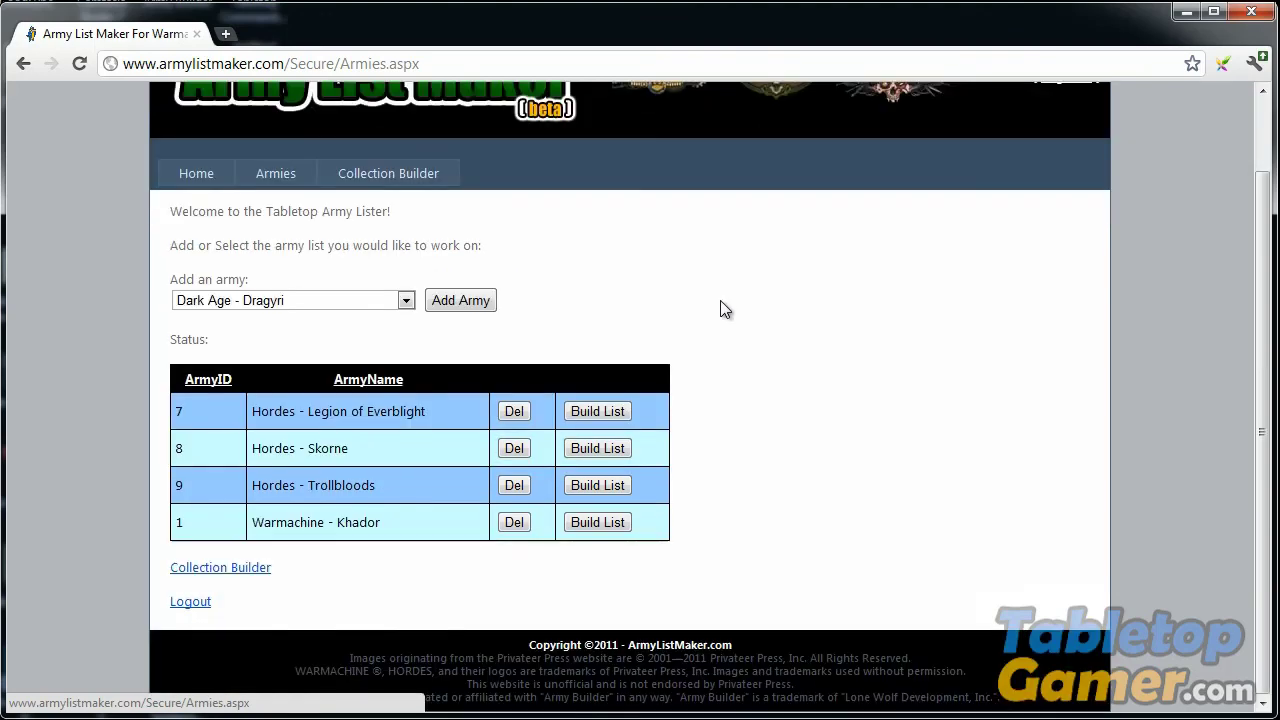
pyautogui.scroll(1, 723, 309)
# Go to the Home page and review the welcome text, including the Army List Maker Discussion Forum link
pyautogui.click(203, 258)
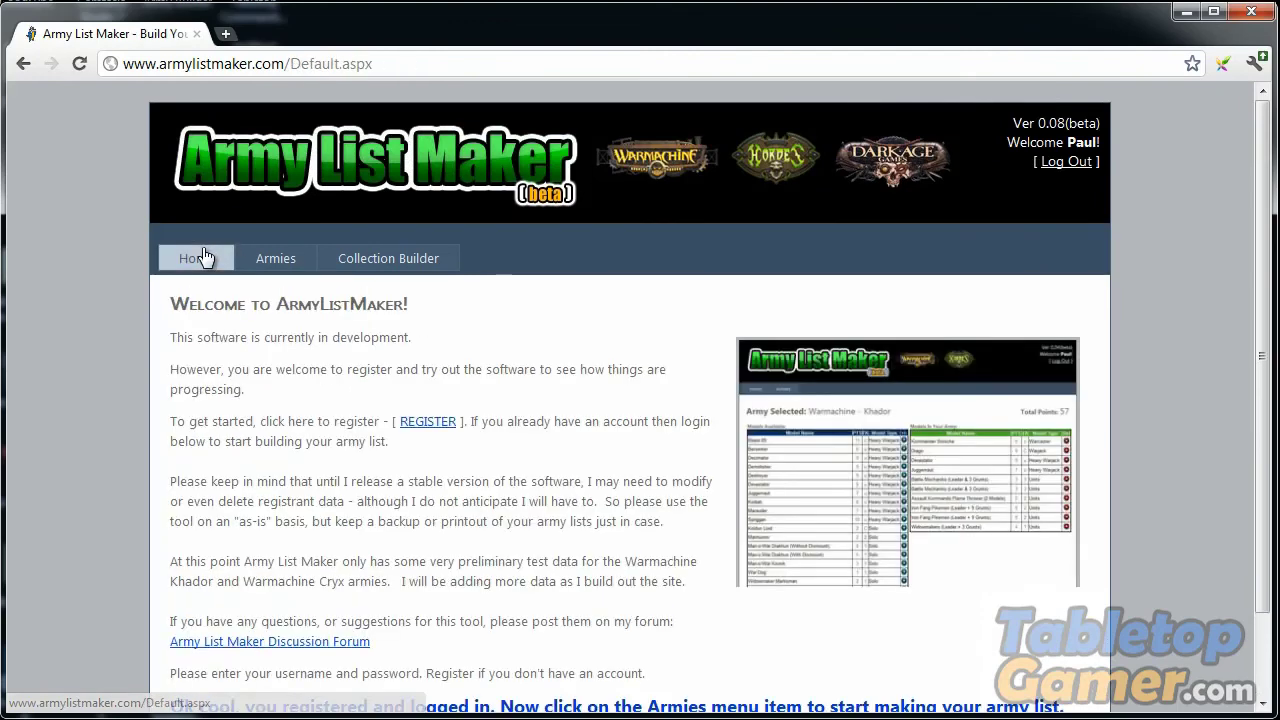
pyautogui.scroll(-1, 666, 377)
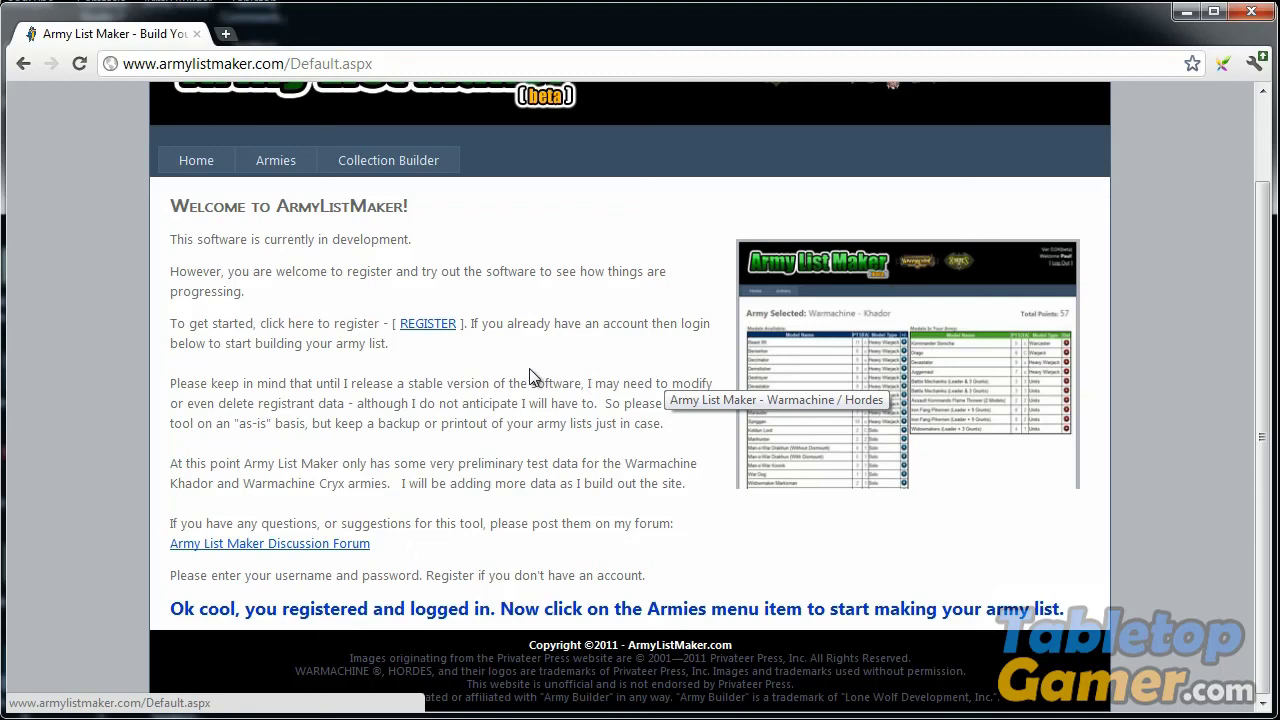
pyautogui.scroll(1, 240, 270)
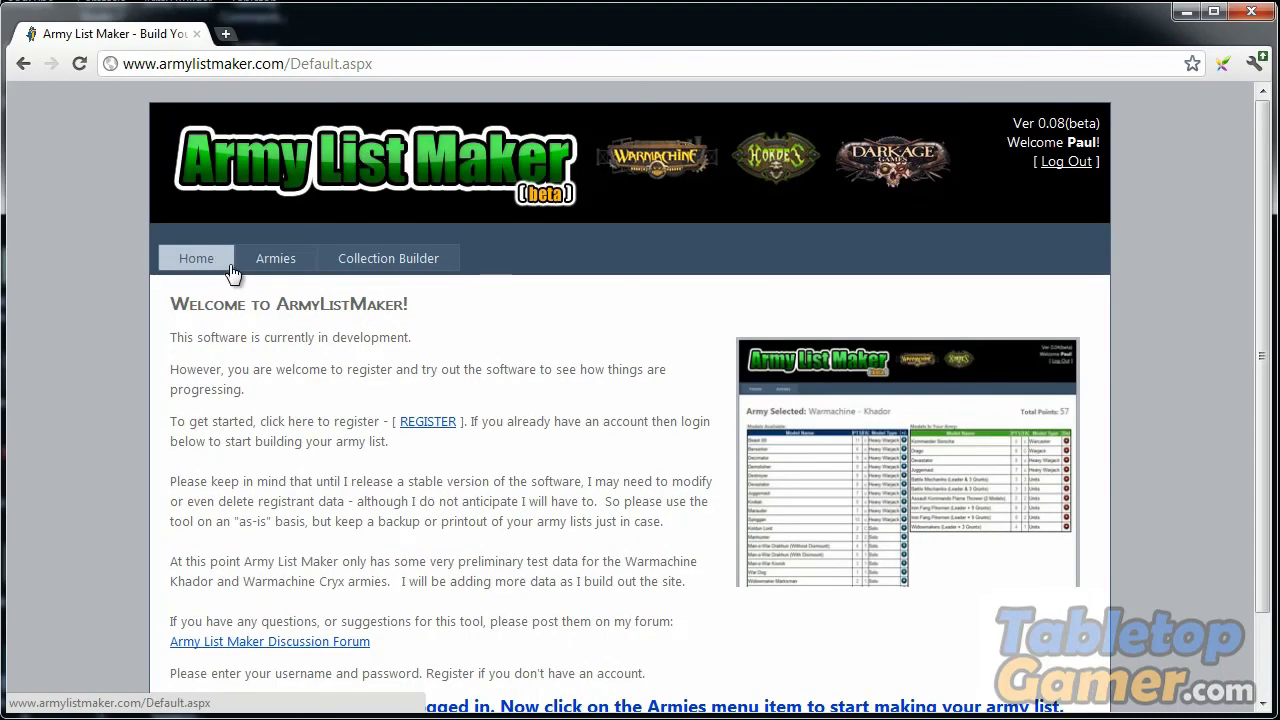
pyautogui.scroll(-1, 310, 353)
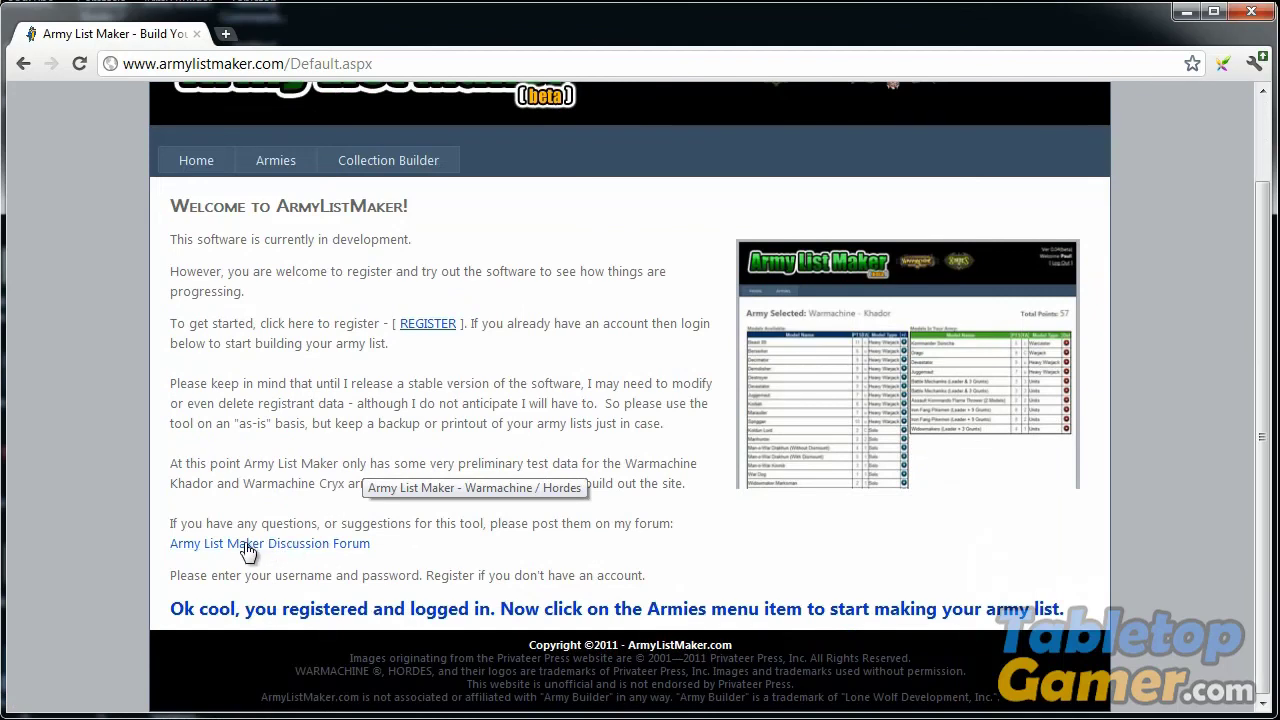